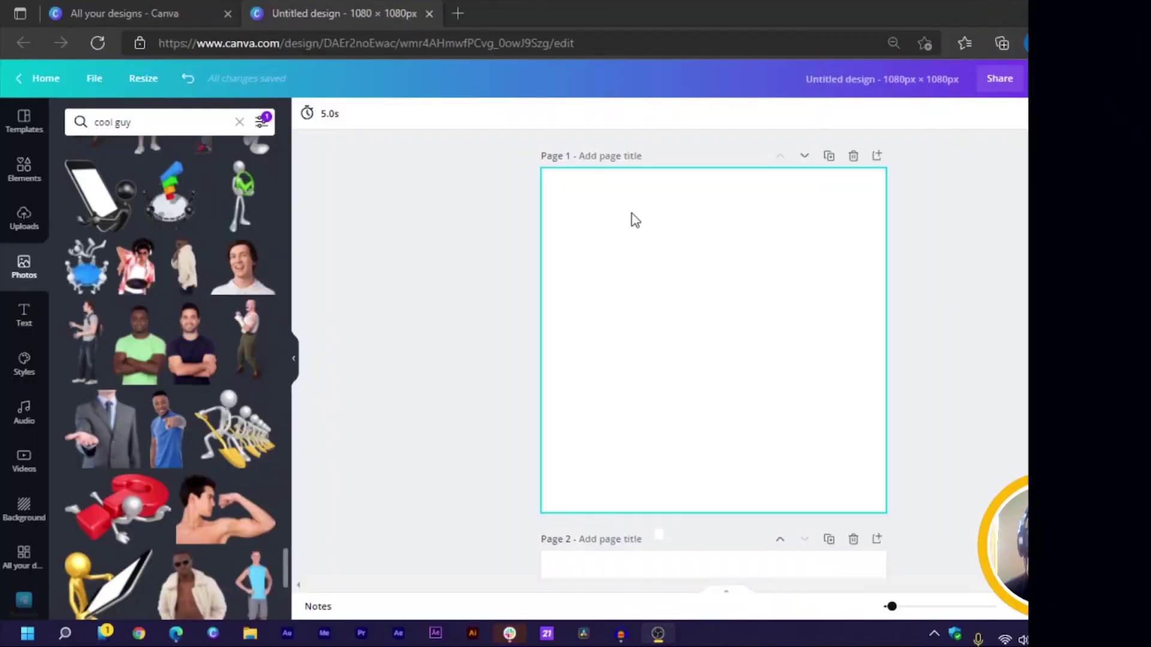
- Select the blank 1080 × 1080 px page
click(675, 376)
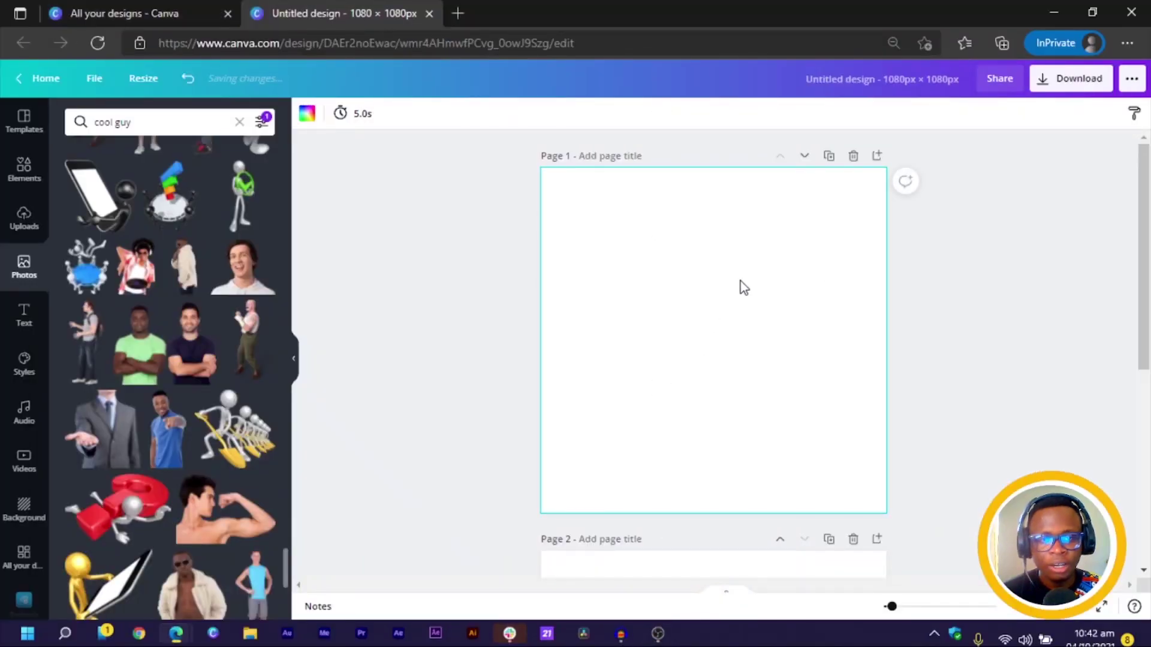
- Check the custom Width field on All your designs, then return to the 1080 × 1080 design
click(160, 14)
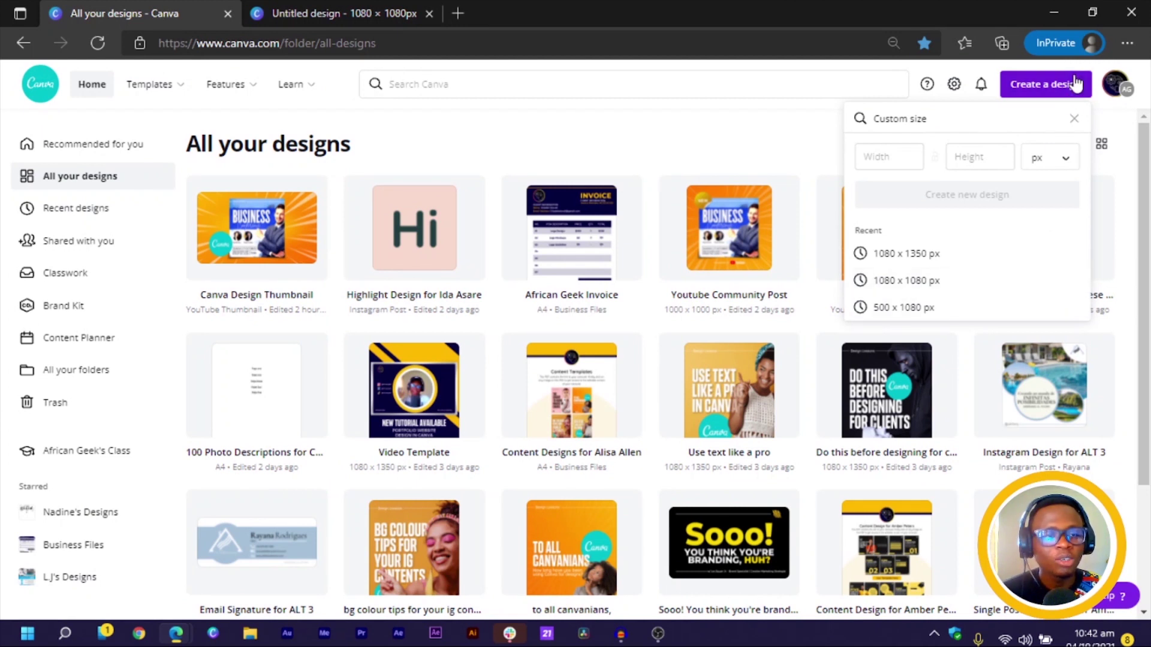
click(1032, 84)
click(1028, 85)
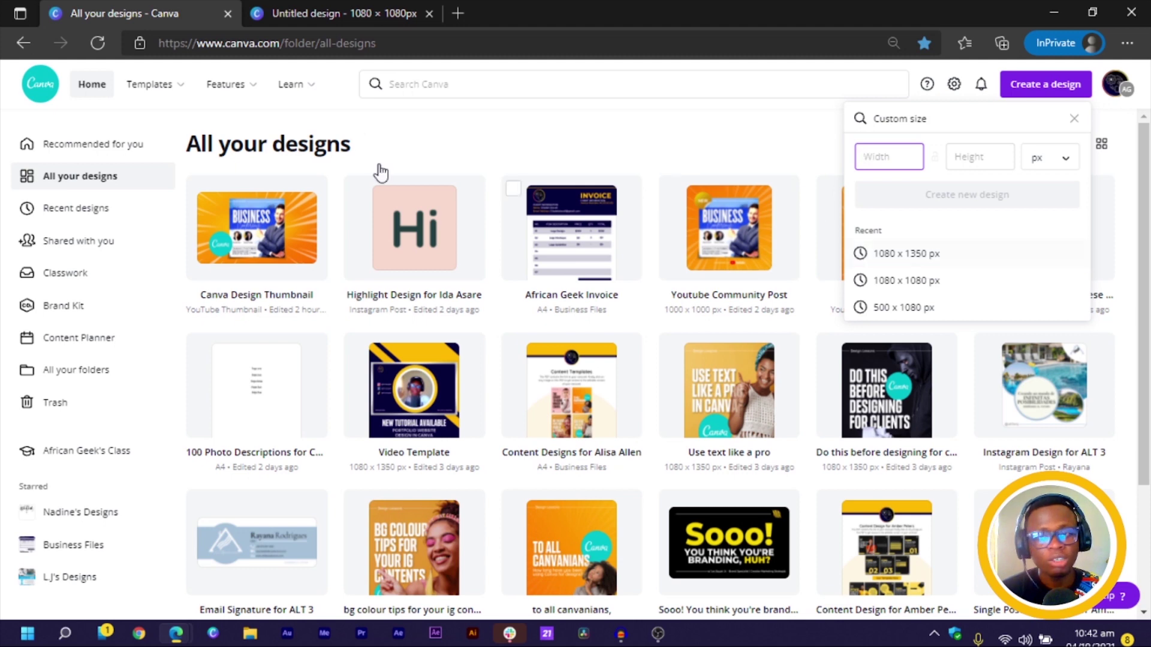
click(290, 11)
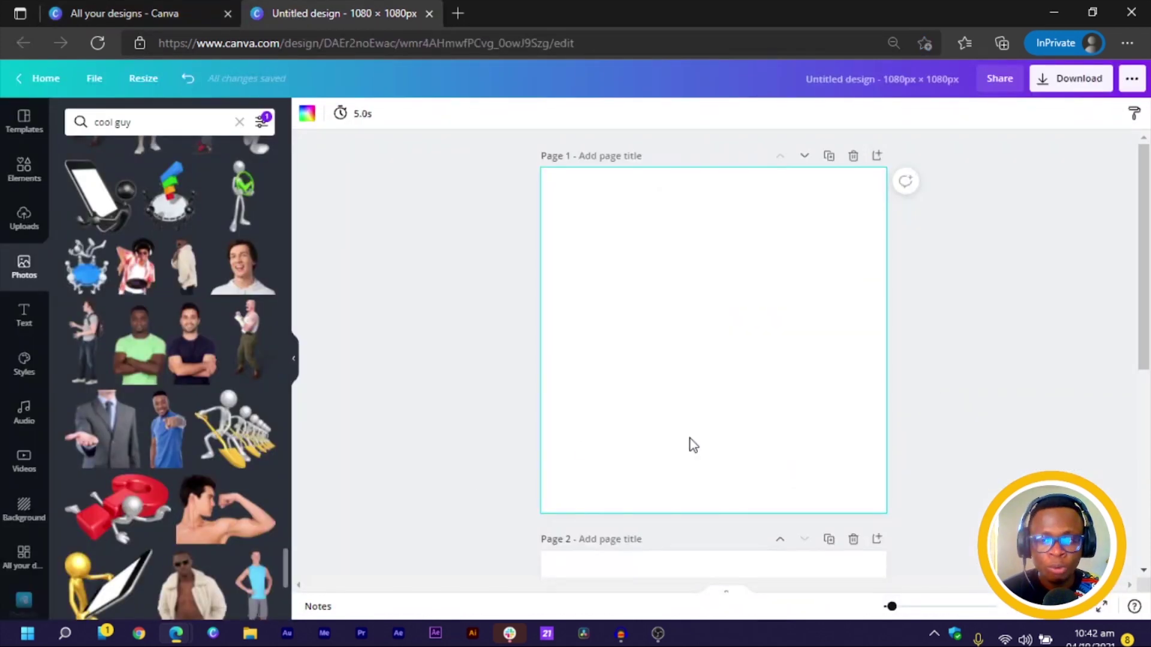
- Search Elements graphics for 'leave pattern' and add the outlined monstera leaf pattern
click(466, 329)
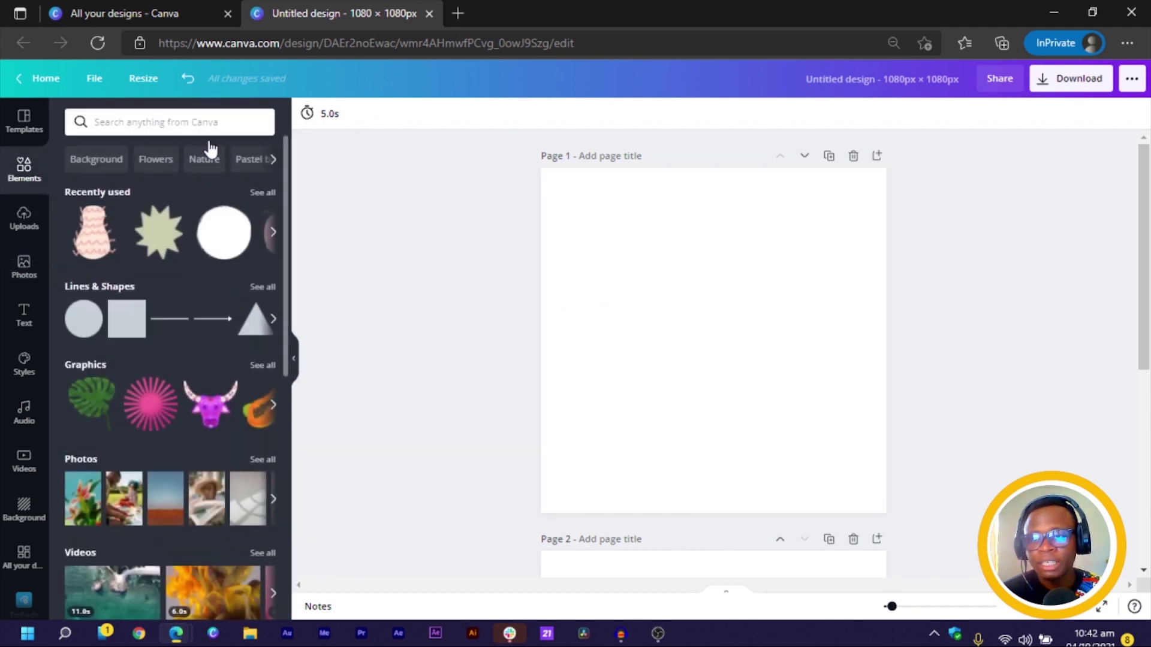
click(197, 117)
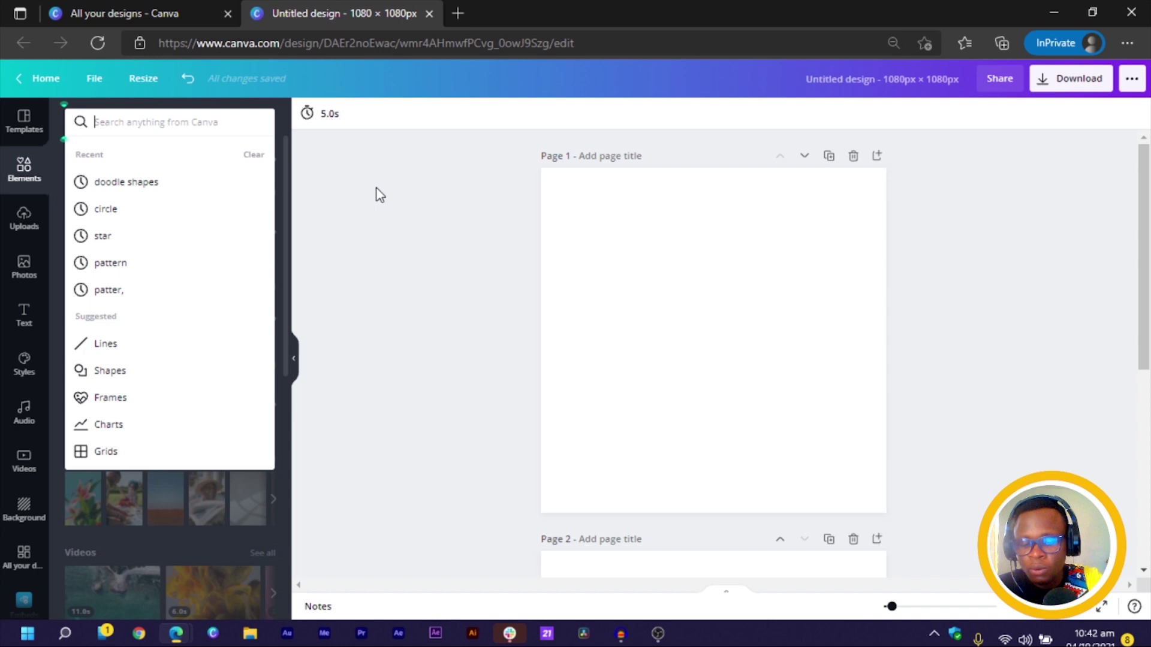
text(leave)
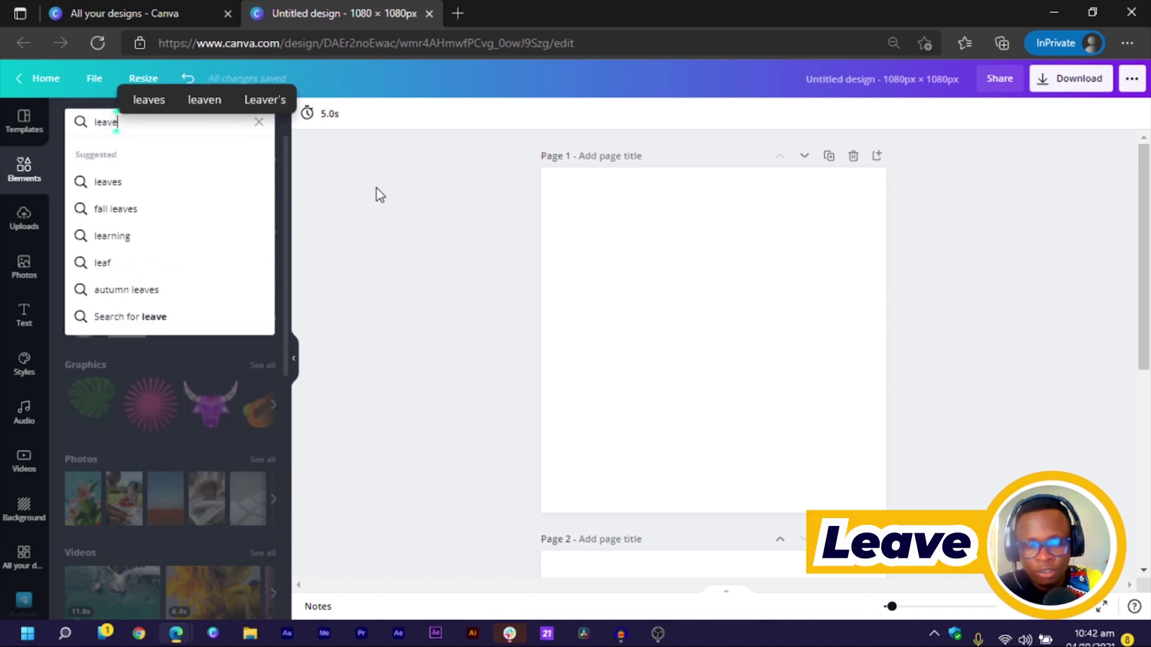
key(Return)
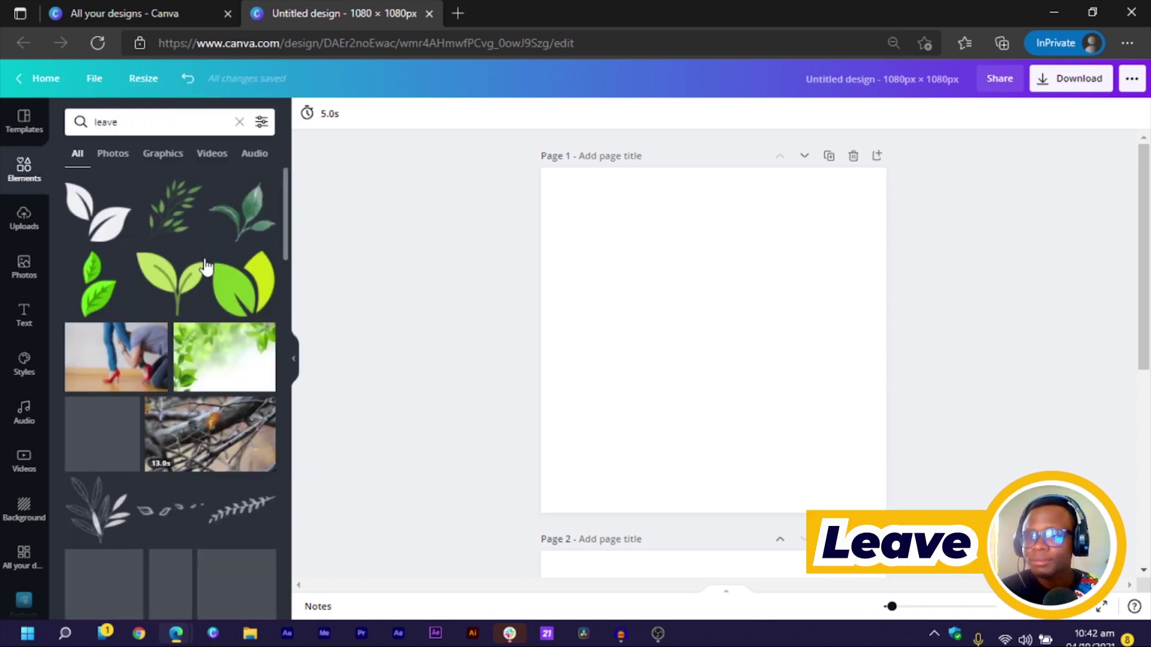
scroll(170, 468, down, 2)
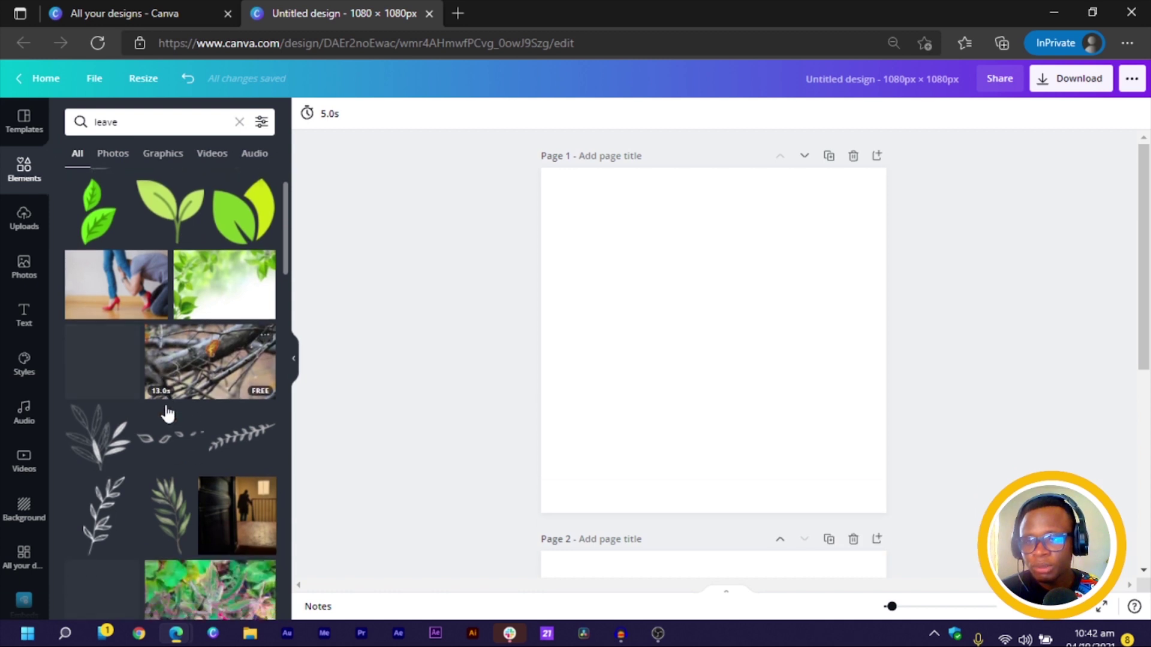
scroll(167, 413, down, 1)
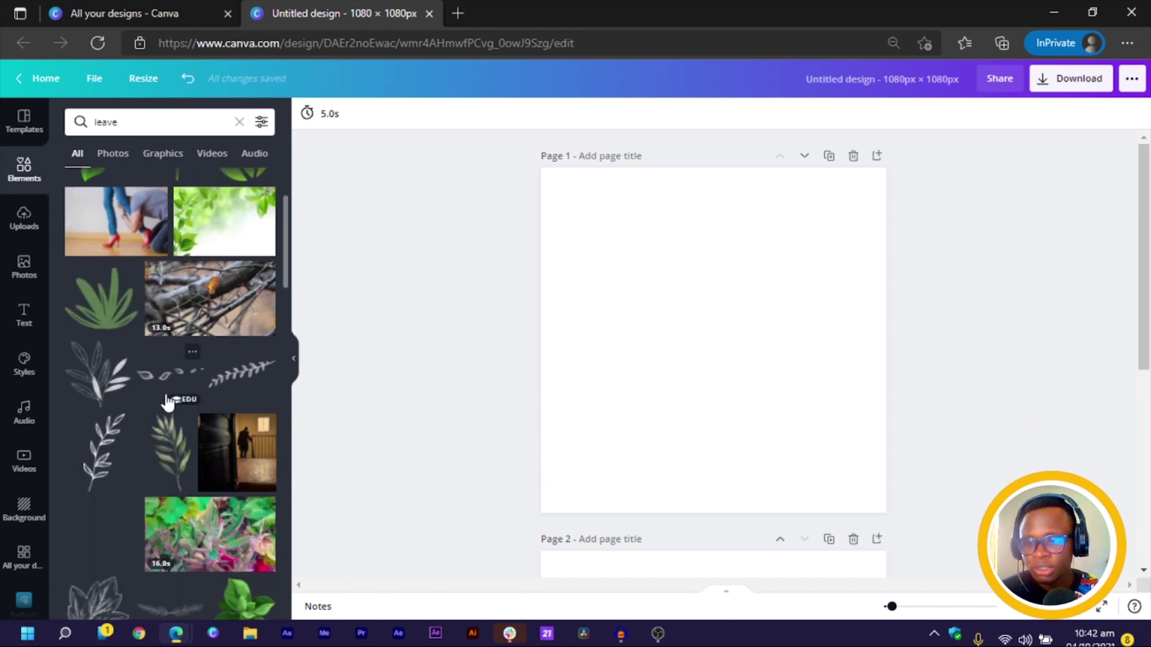
click(161, 118)
text(pa)
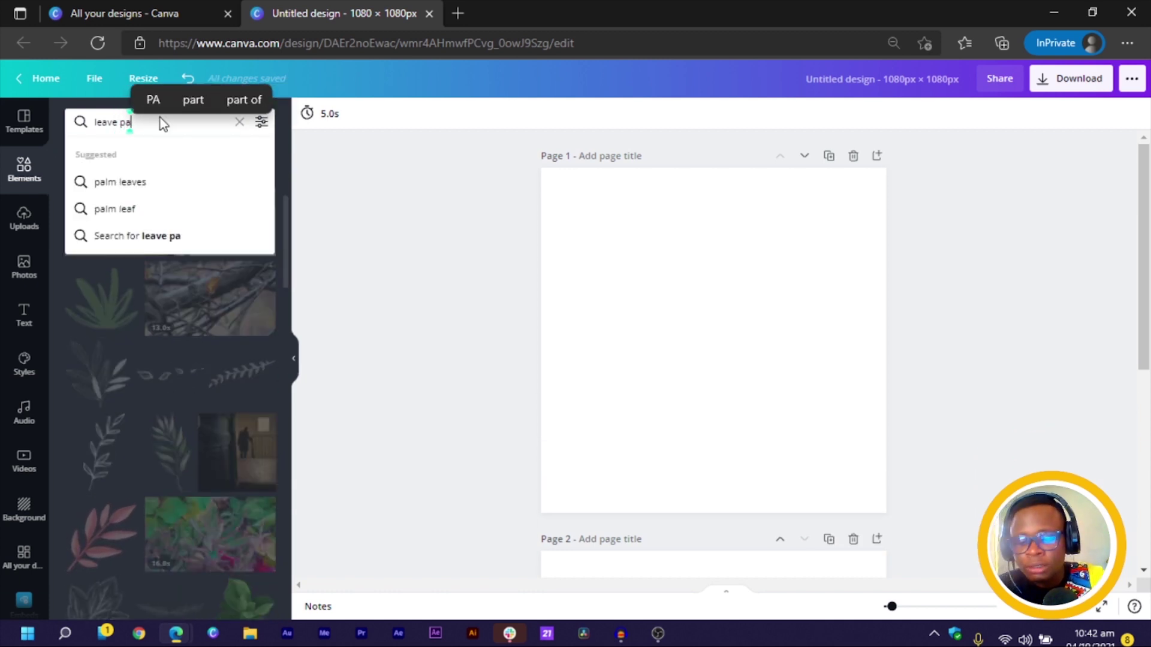
text(ttern)
key(Return)
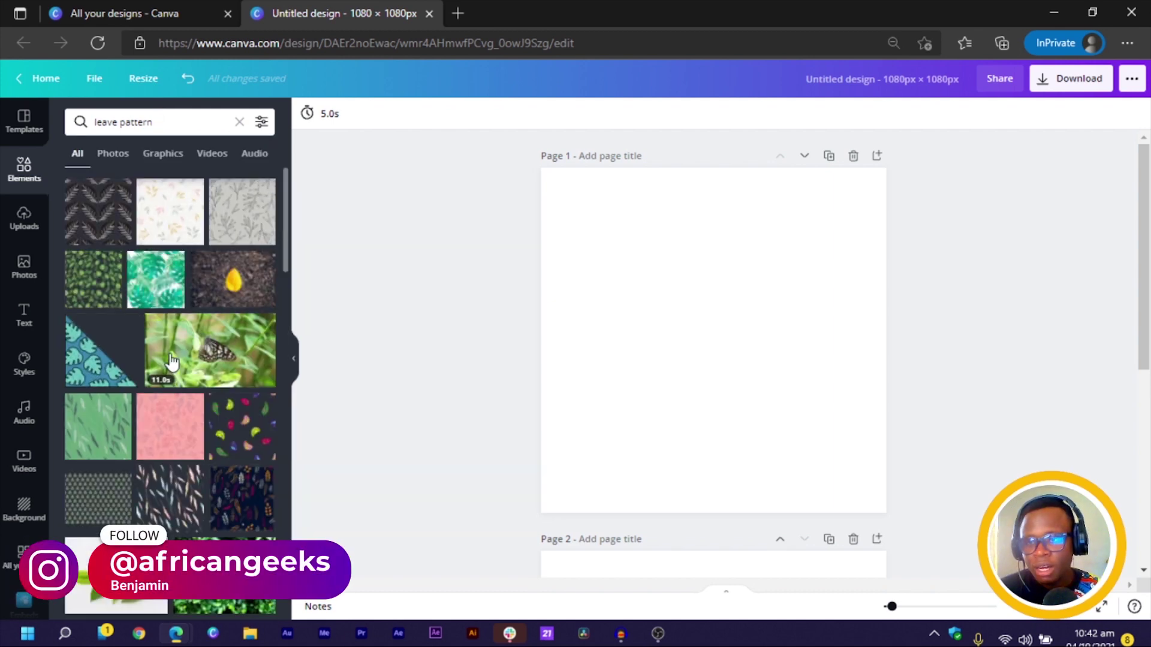
click(160, 157)
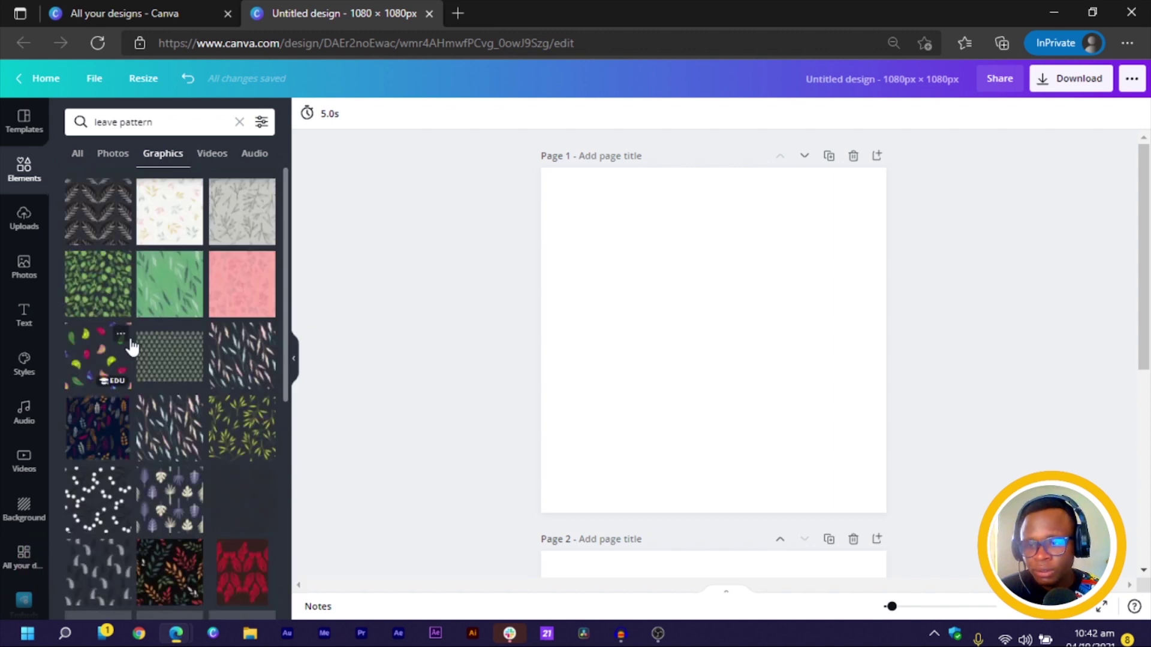
scroll(131, 345, down, 5)
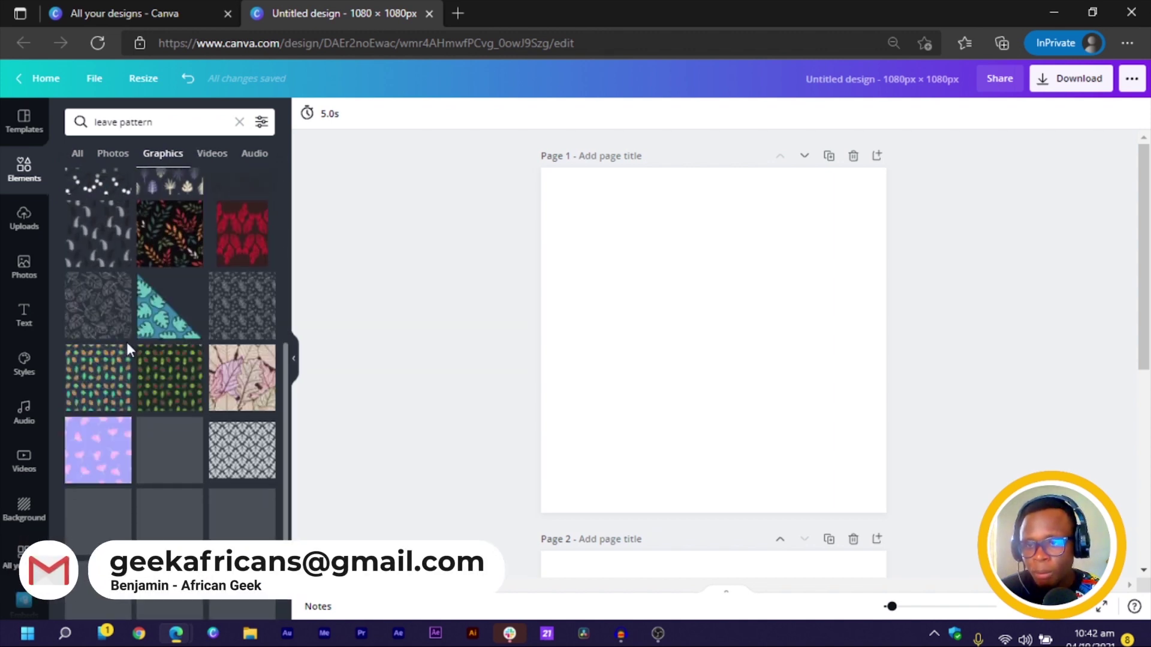
click(94, 316)
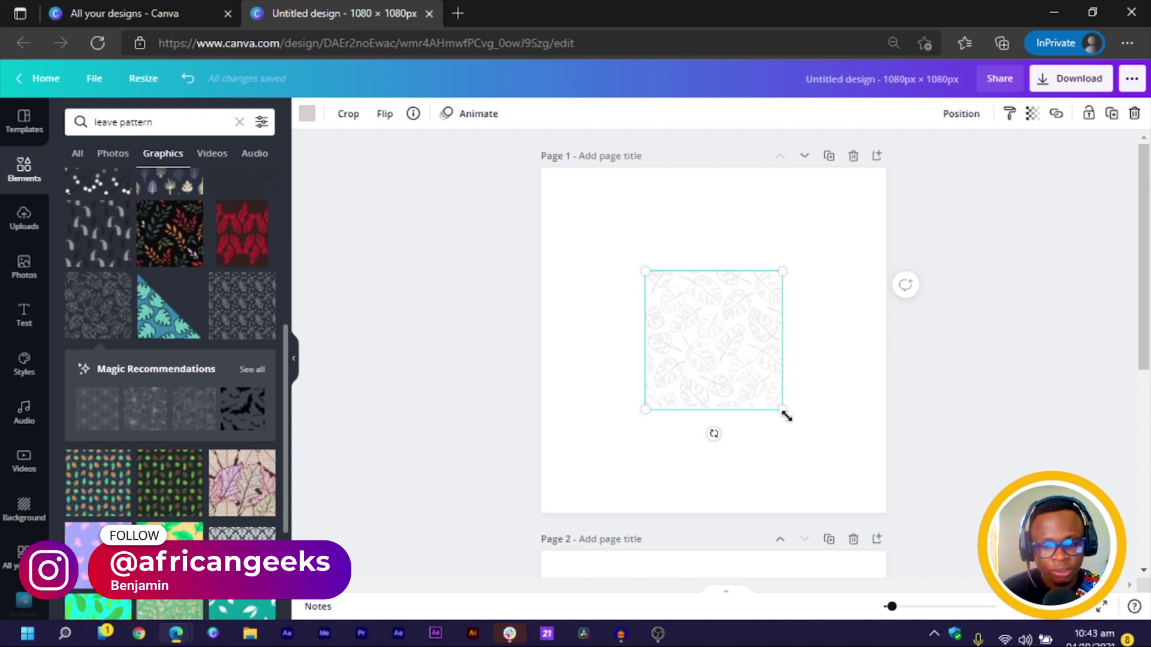
- Make the page background Aqua blue
click(678, 193)
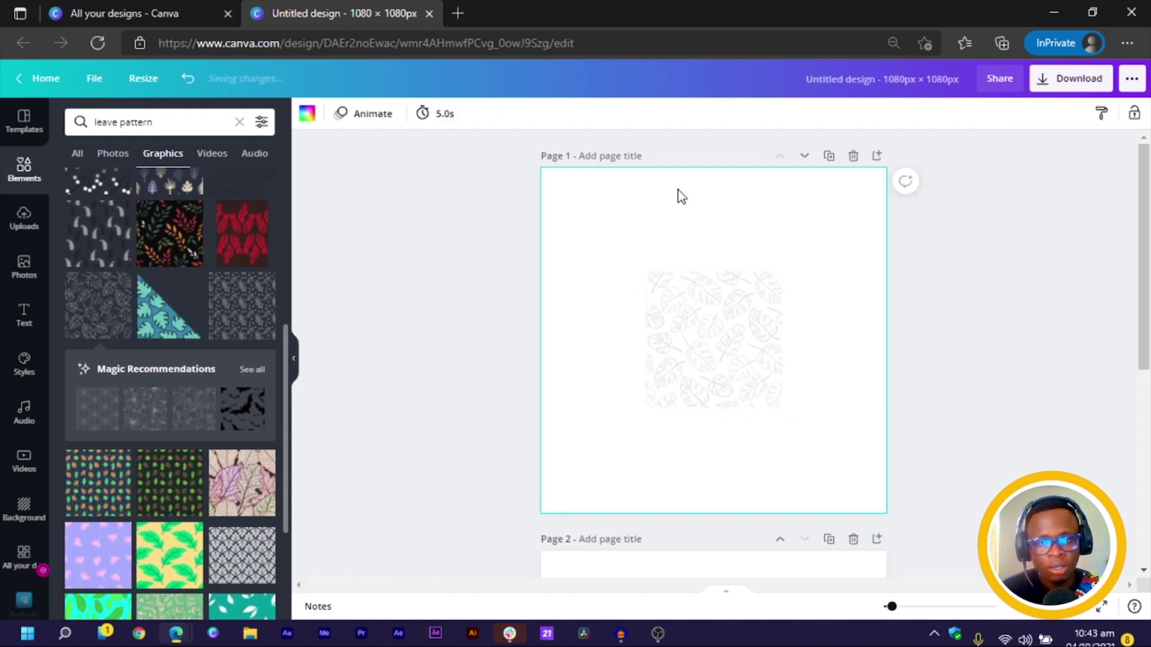
click(307, 114)
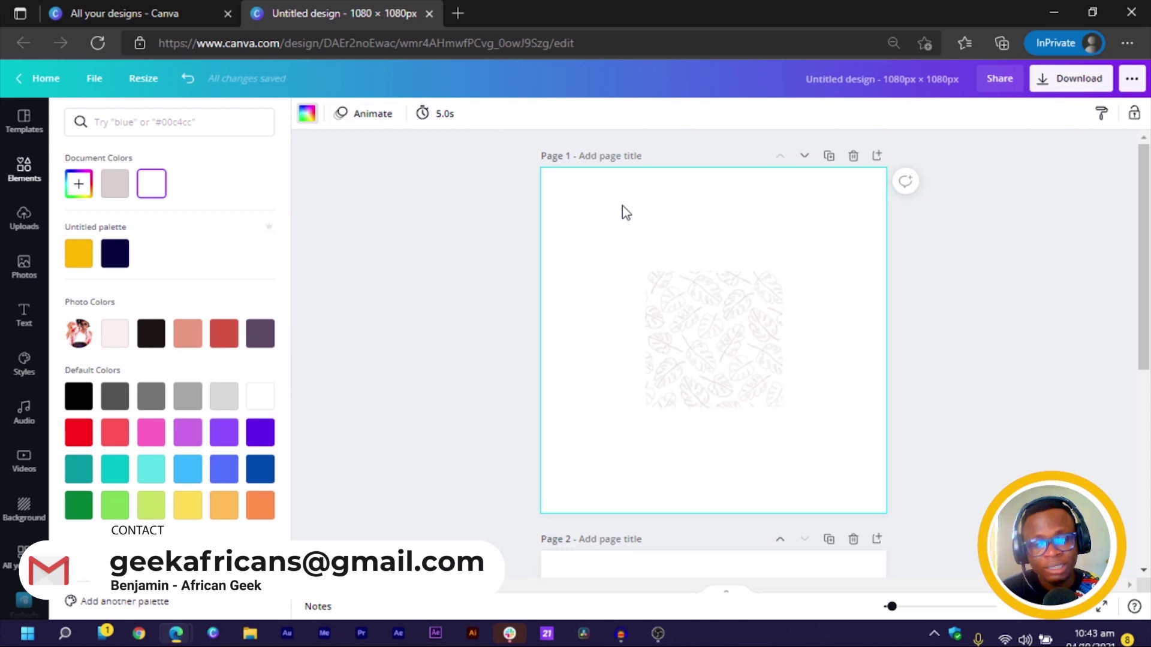
click(153, 472)
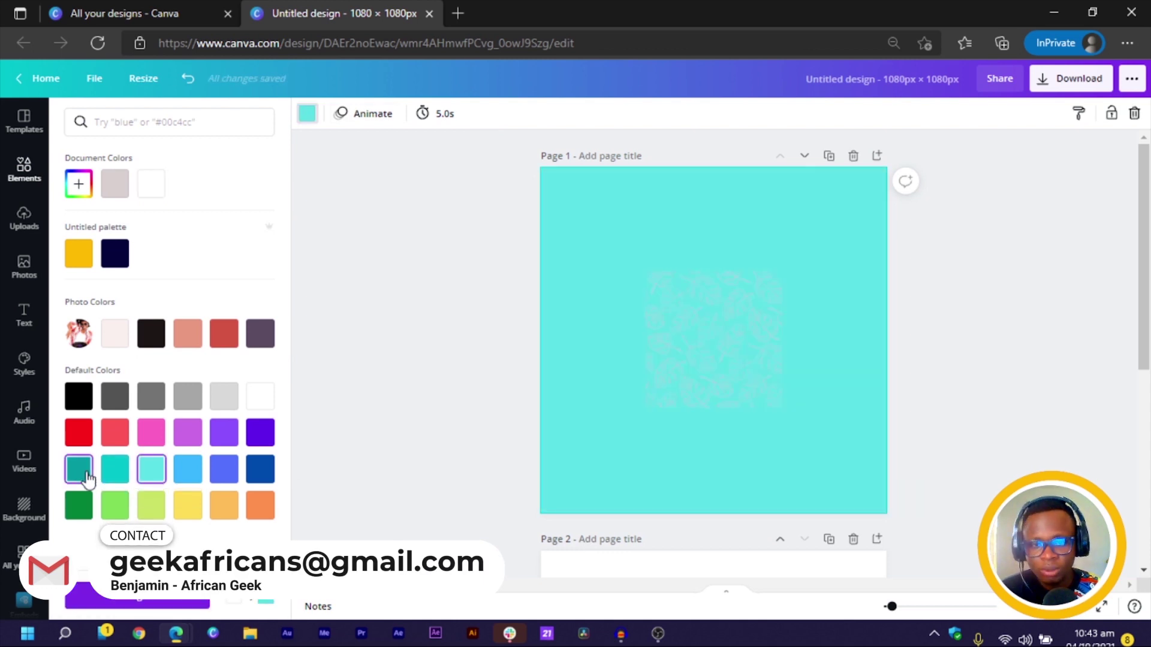
click(113, 473)
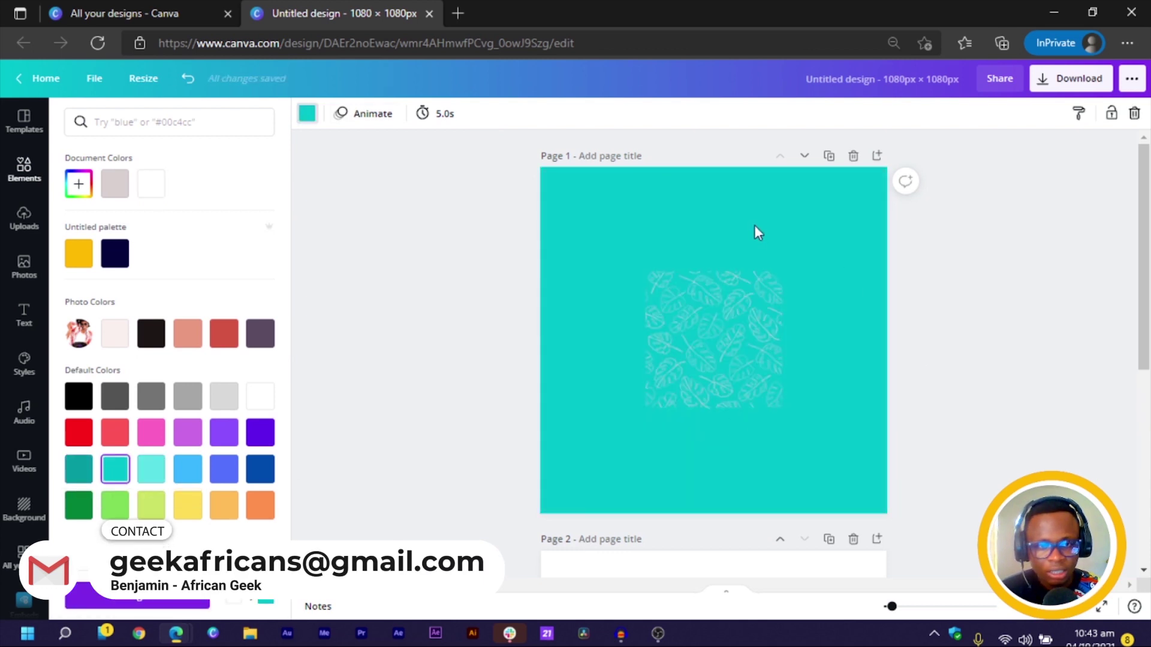
- Enlarge the leaf pattern from its corner so it fills the page
click(755, 398)
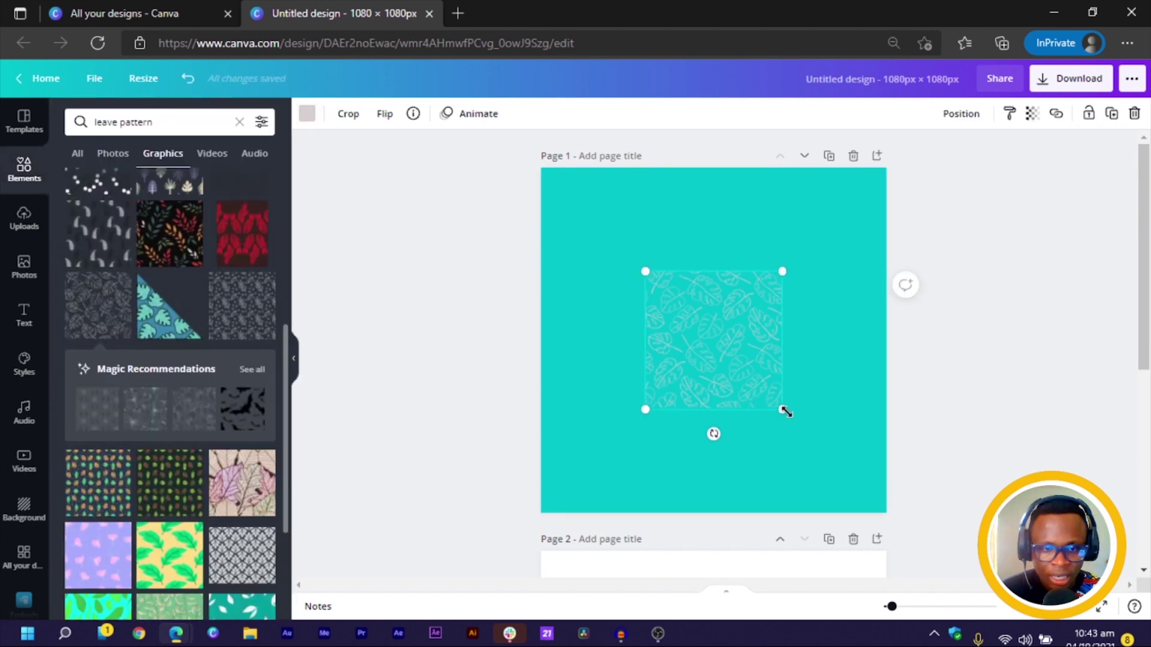
drag(782, 409, 887, 525)
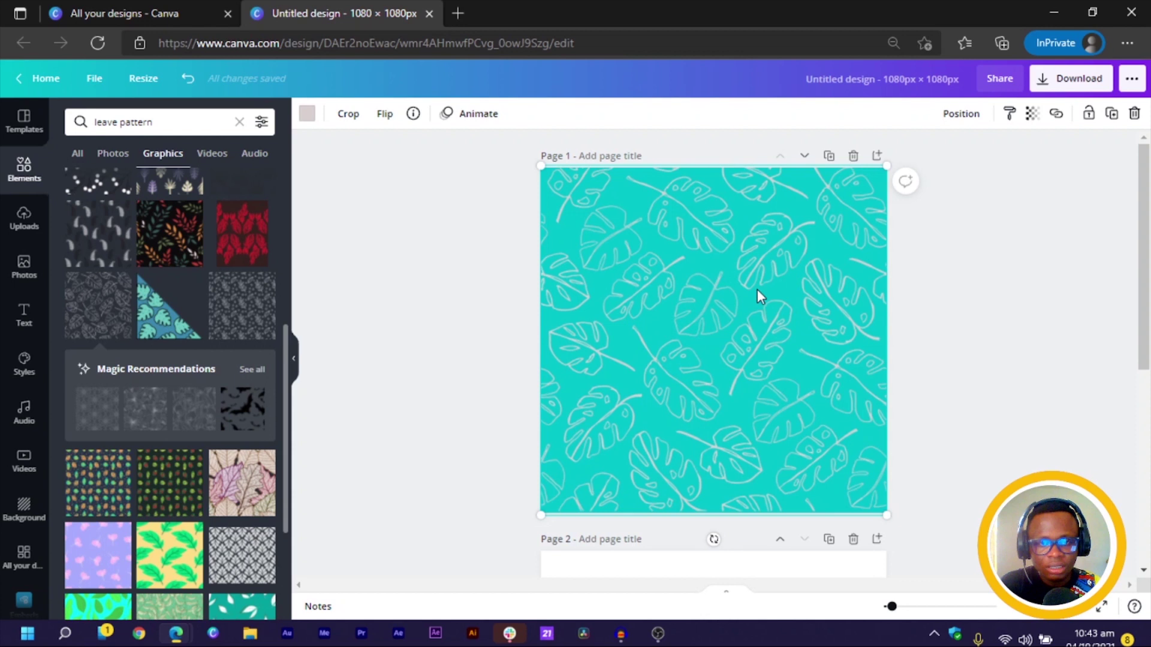
- Change the page background to a custom muted pale teal, #8EBDBF
click(963, 260)
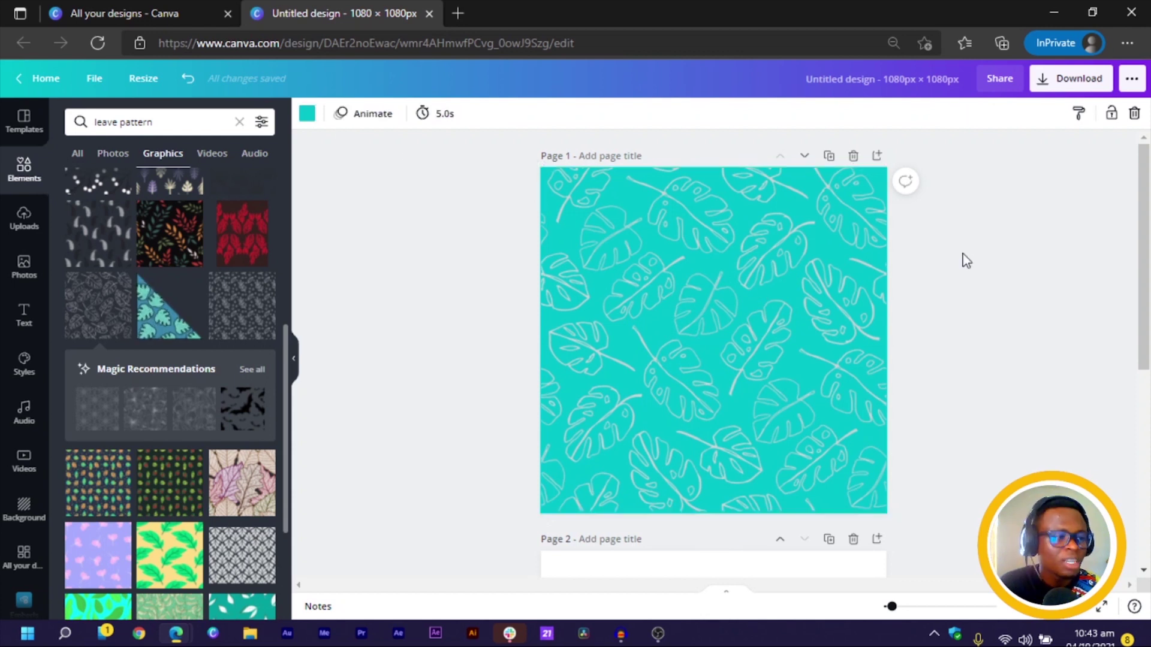
click(307, 114)
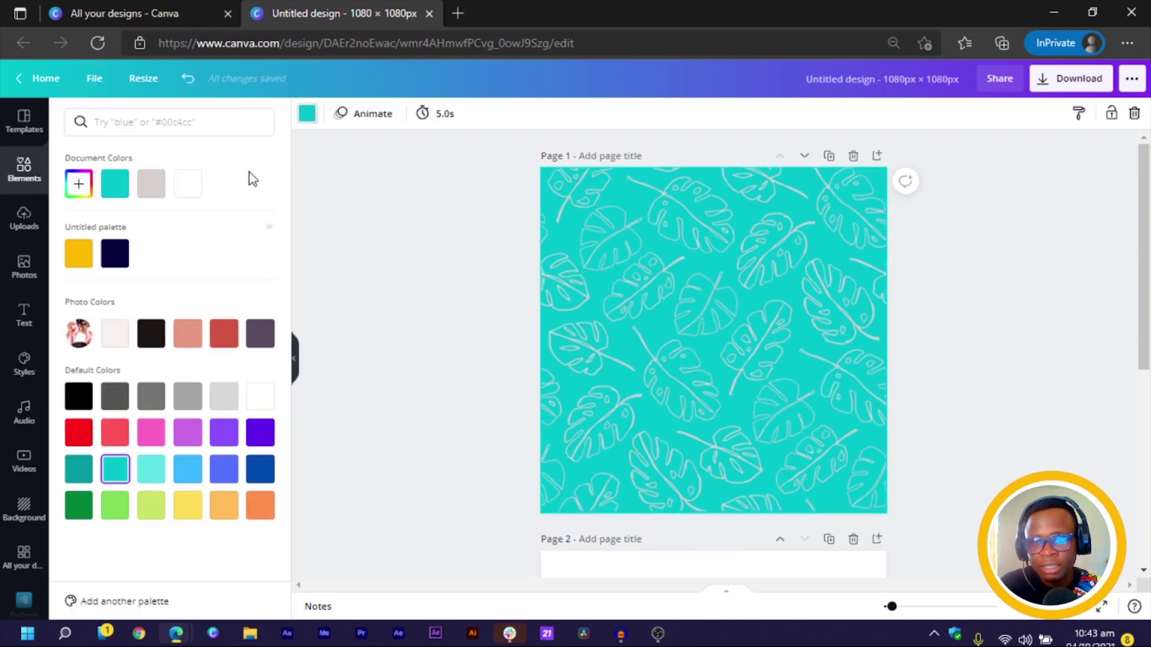
click(78, 184)
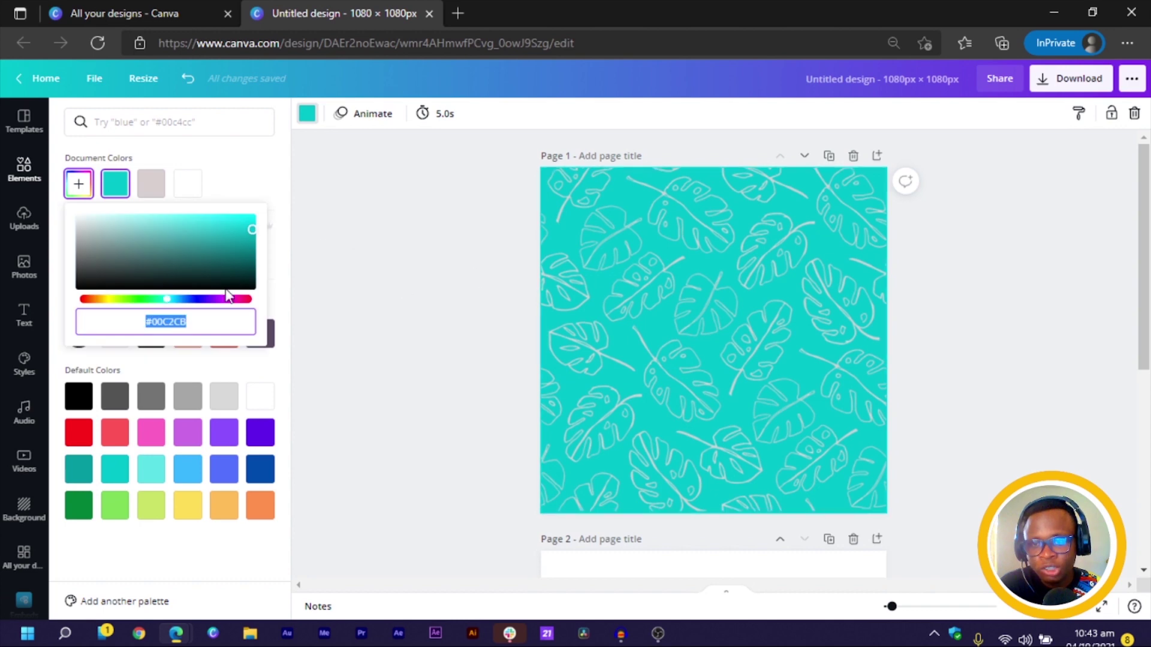
drag(252, 237, 122, 233)
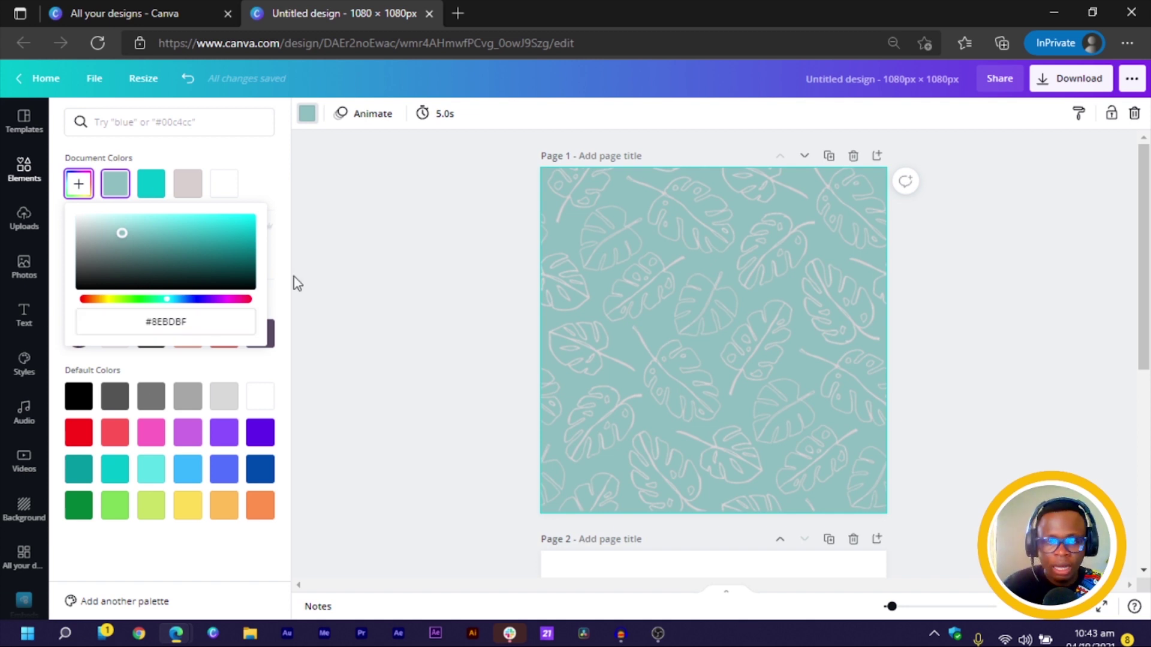
- Fade the leaf pattern to 64 transparency
click(989, 271)
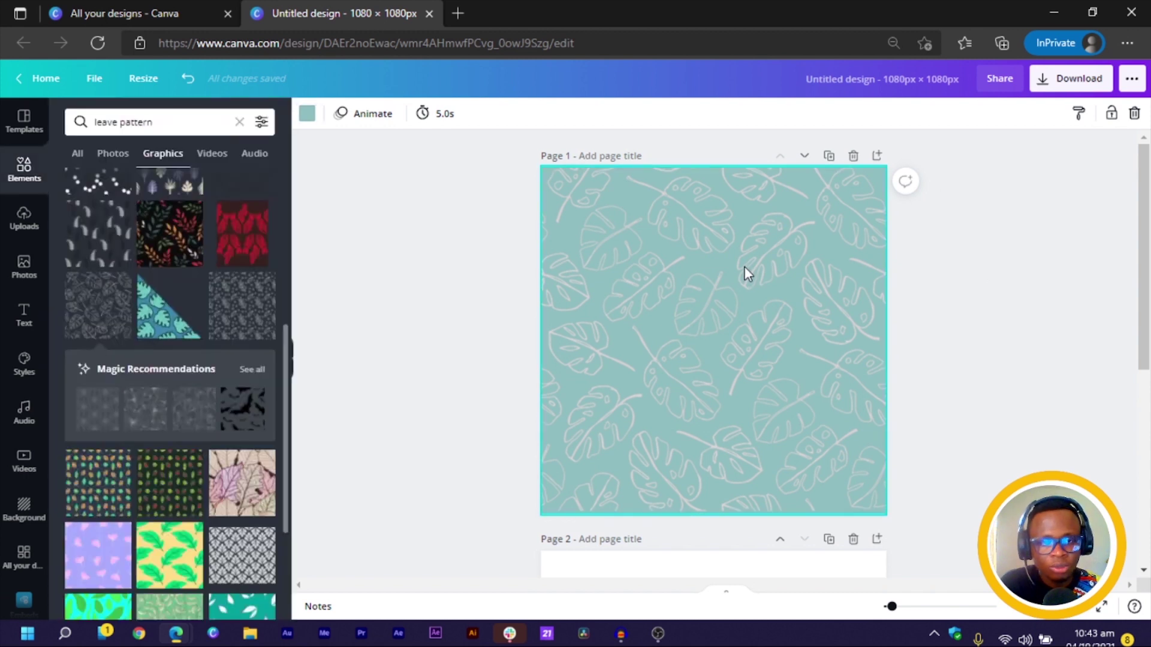
click(777, 240)
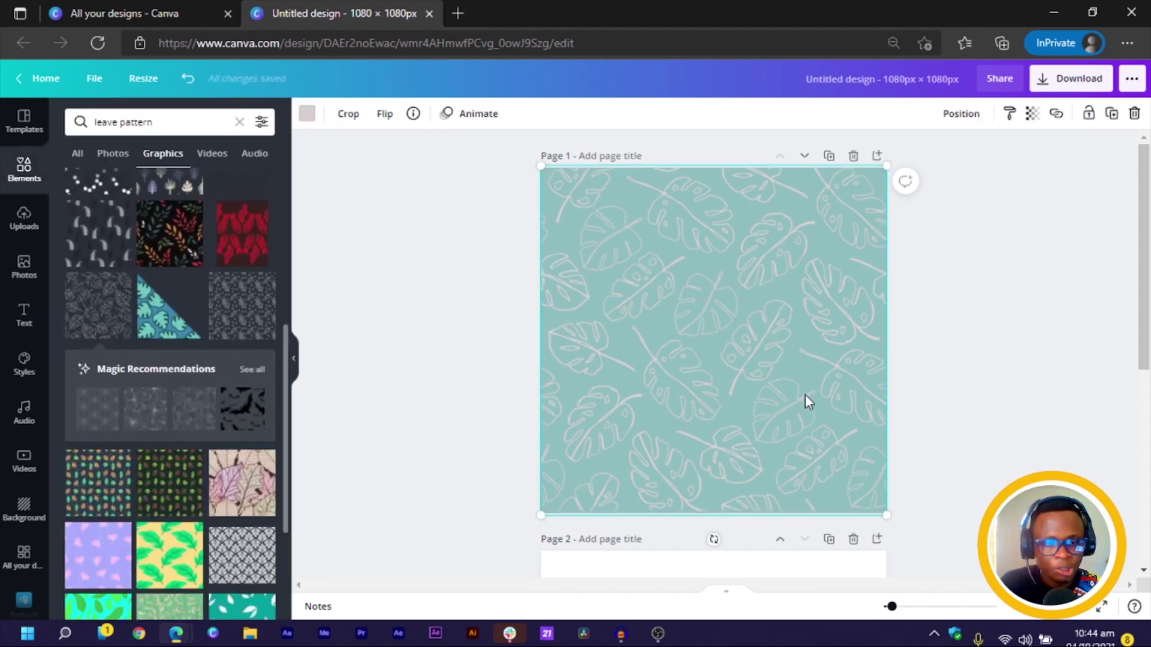
click(1032, 115)
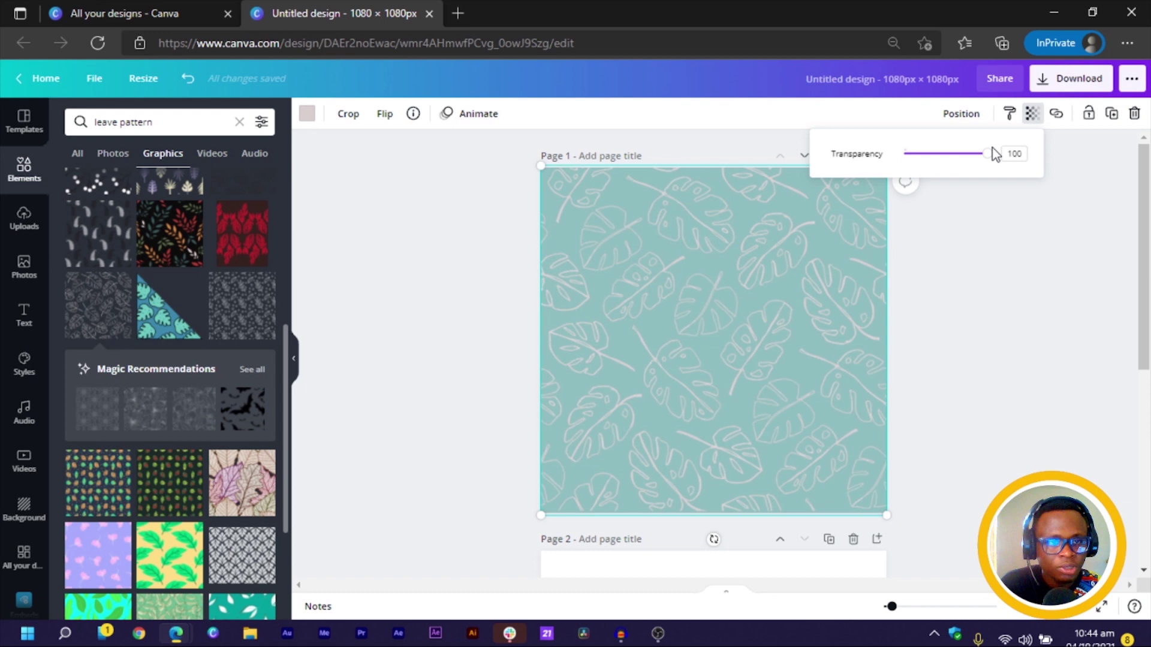
drag(970, 157, 959, 161)
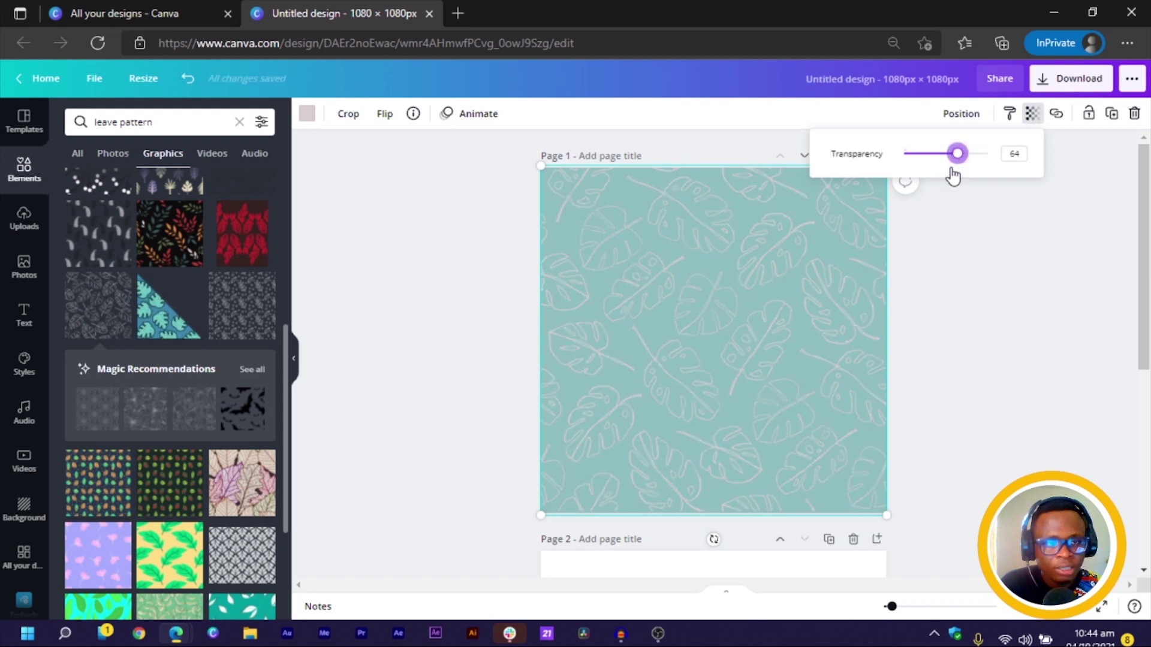
click(994, 289)
- Add a pale pink square and shrink it to about 607 × 708, centred mid-page
click(994, 289)
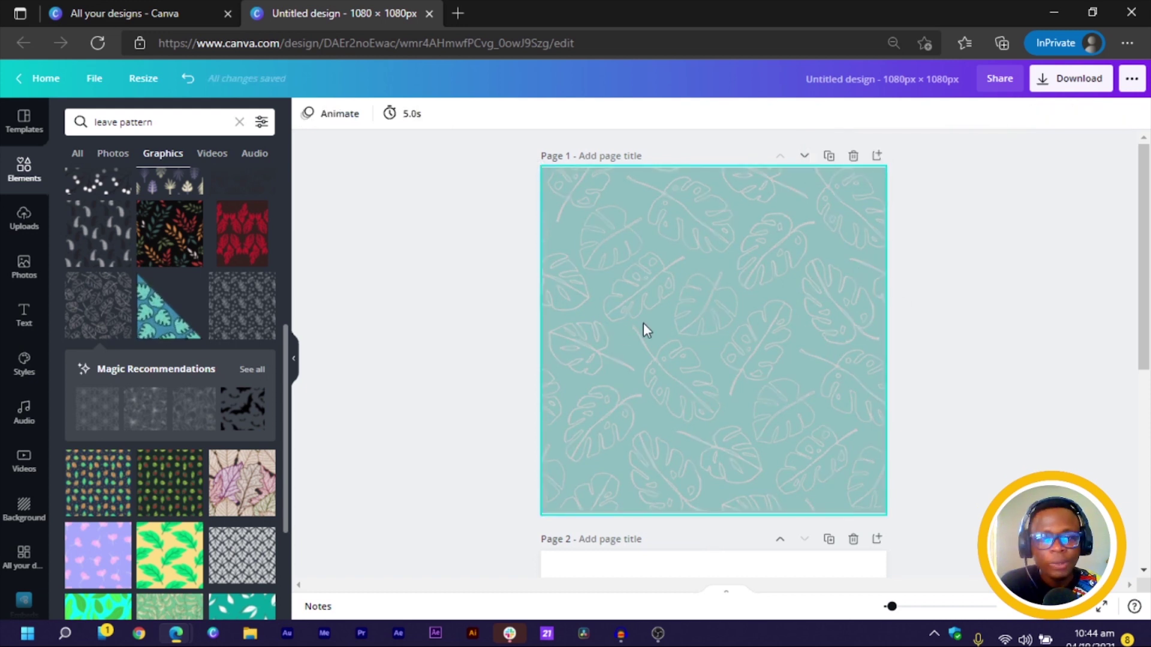
key(r)
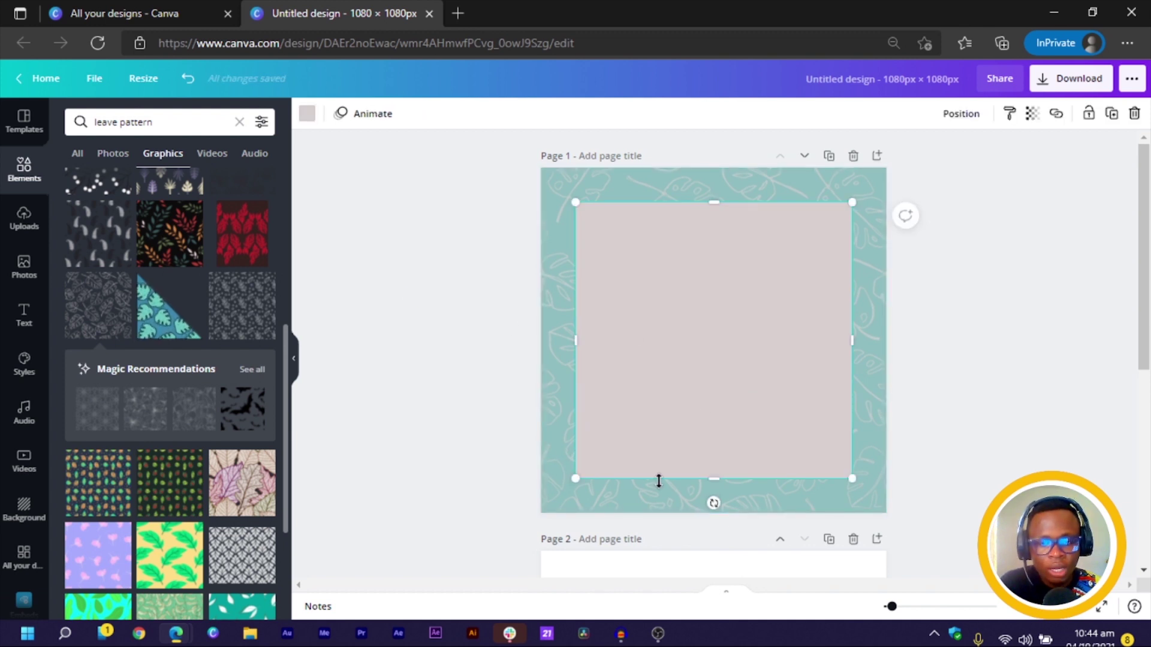
drag(575, 477, 618, 450)
- Filter the 'cool guy' photo search to show cut-outs only
click(447, 357)
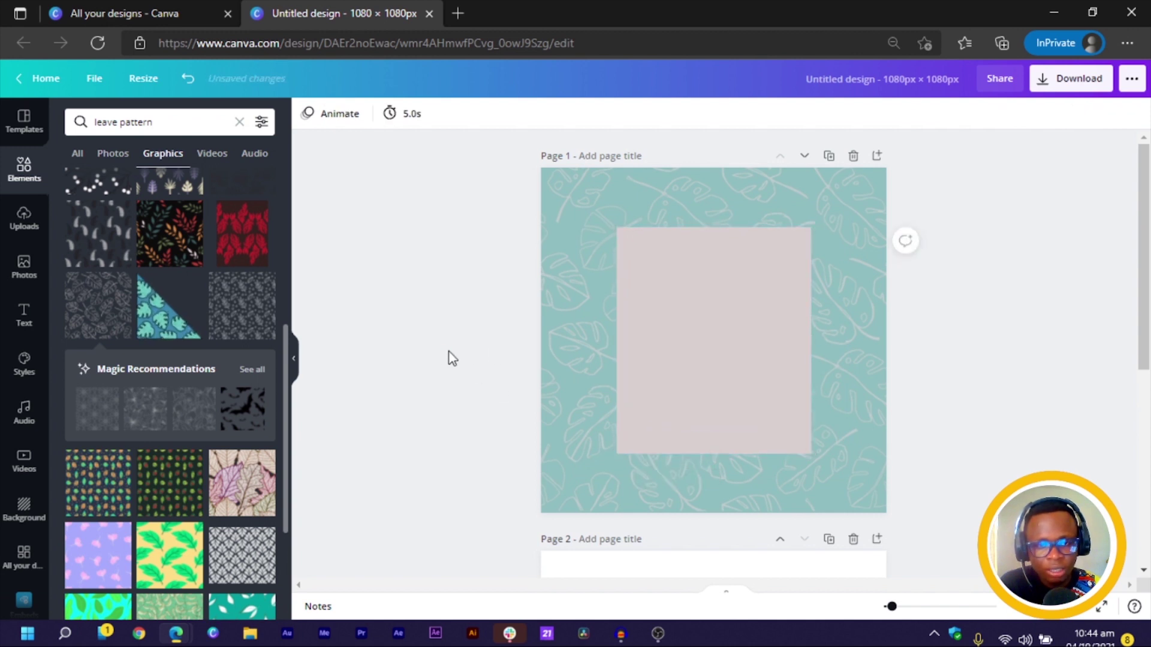
click(742, 306)
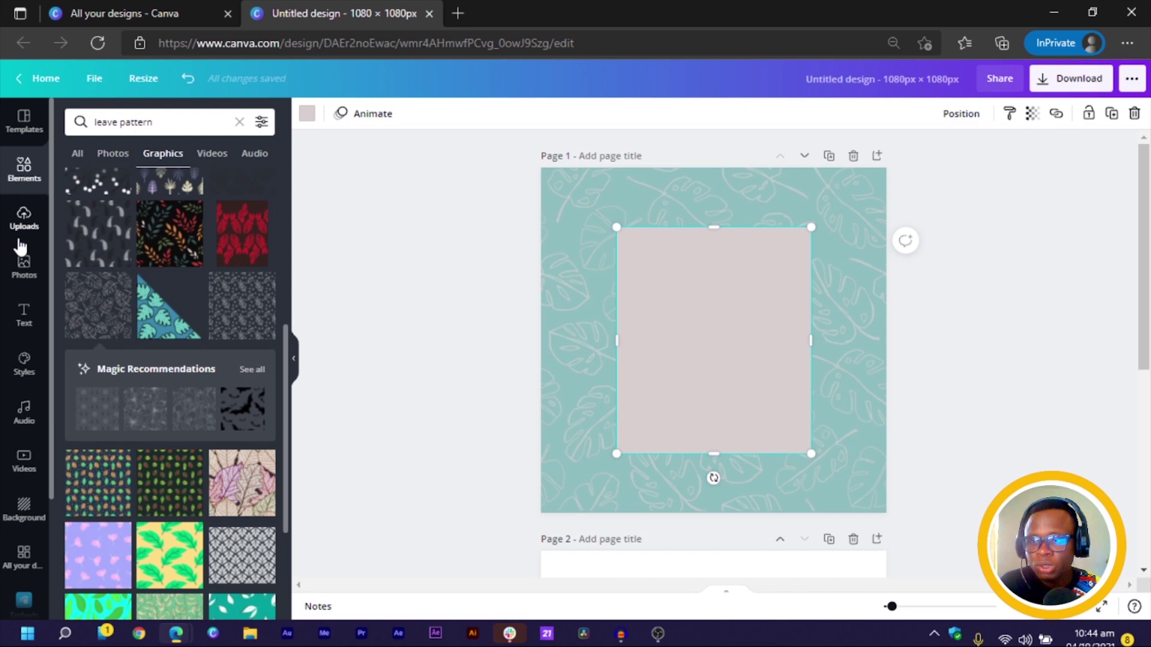
click(24, 265)
click(99, 126)
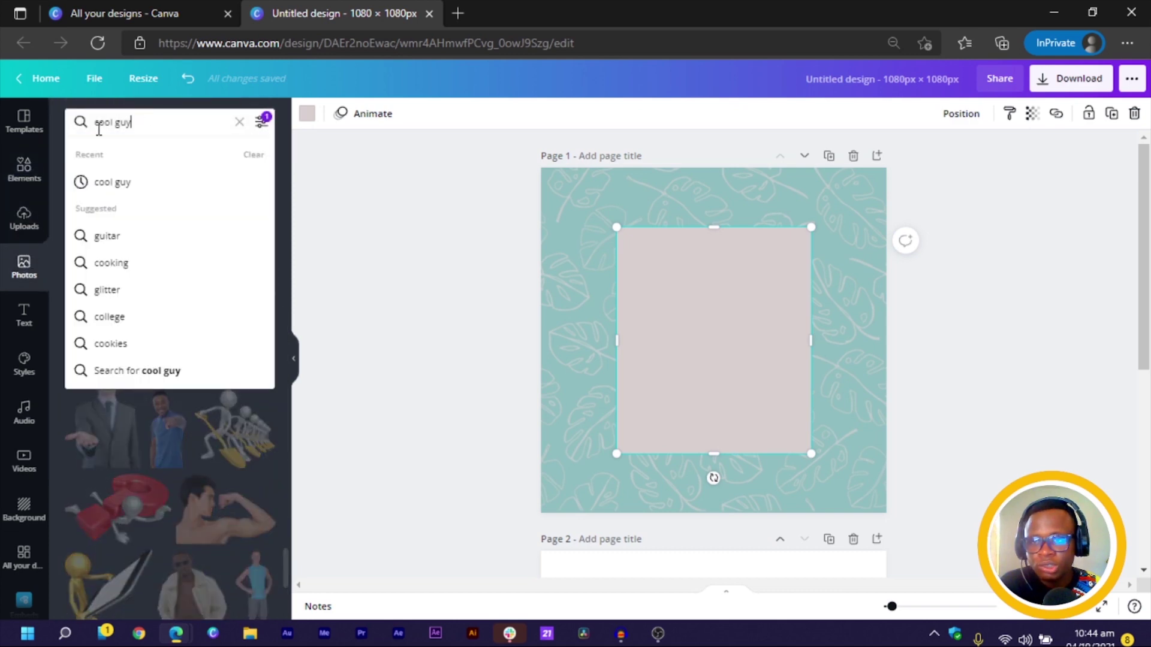
triple_click(99, 127)
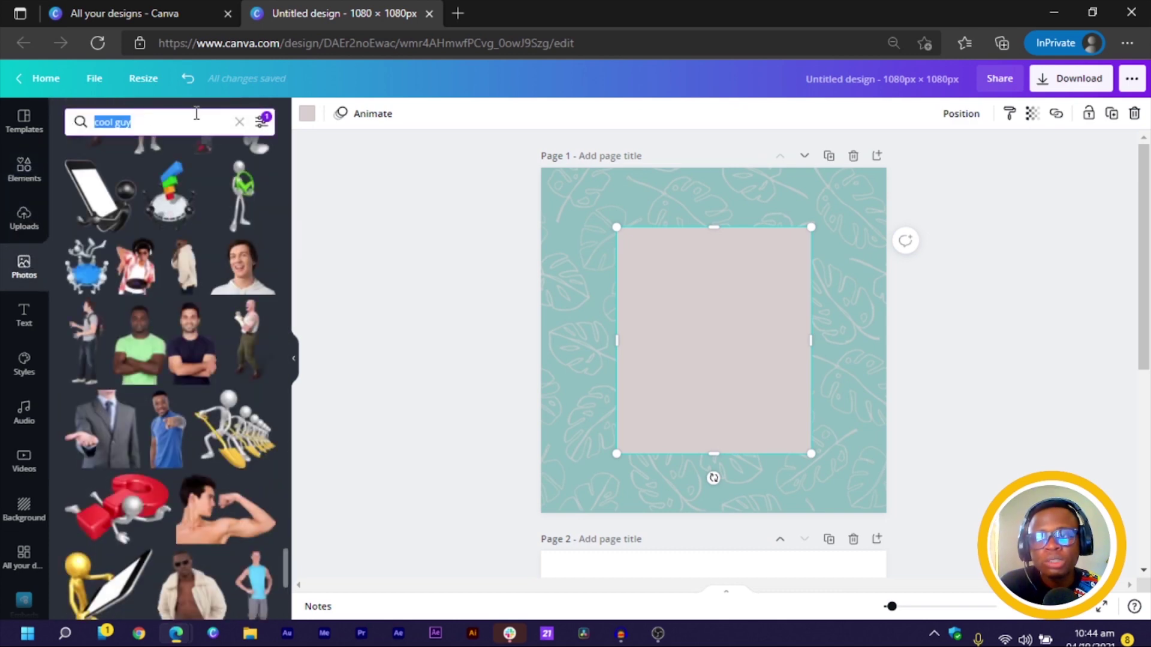
click(407, 208)
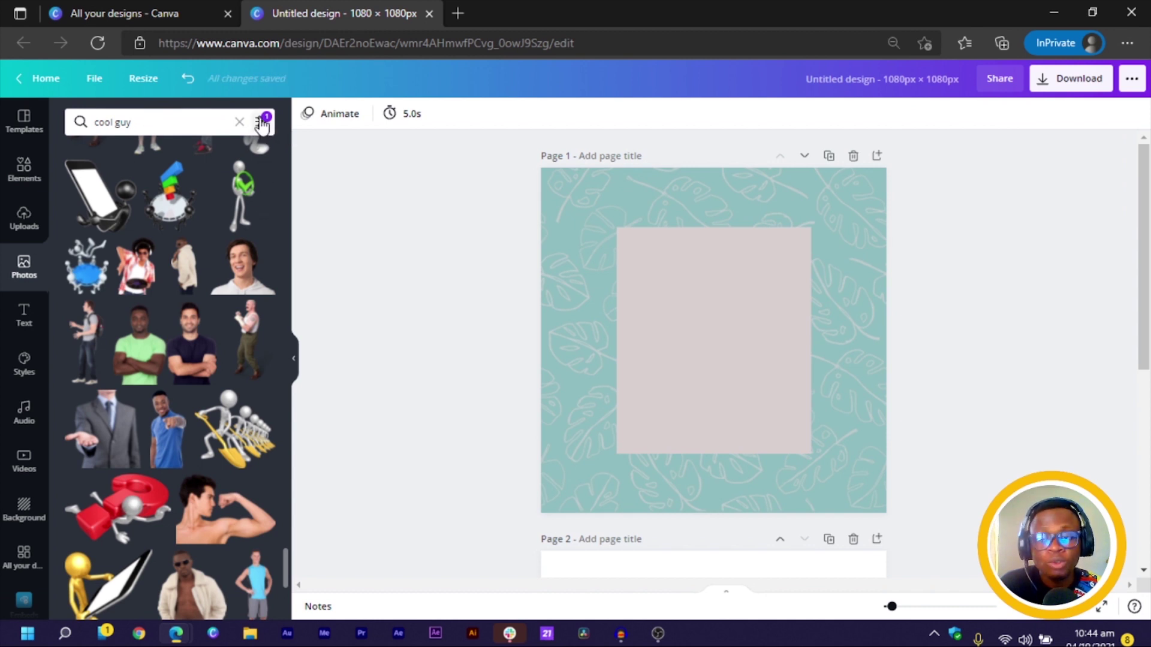
click(262, 124)
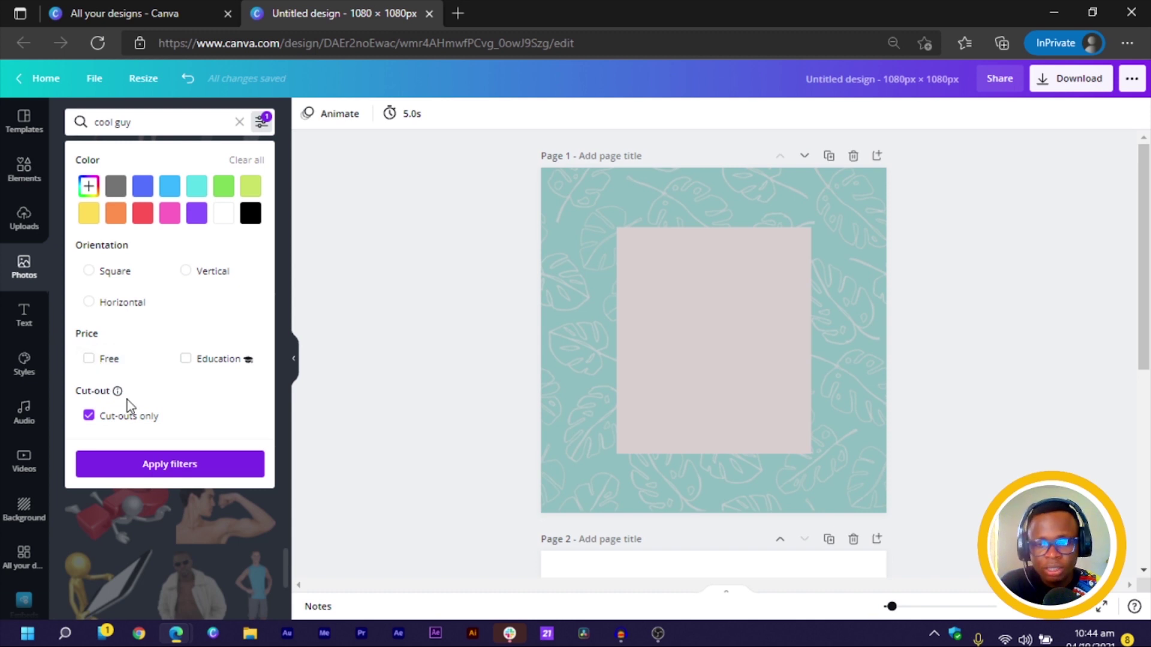
click(159, 465)
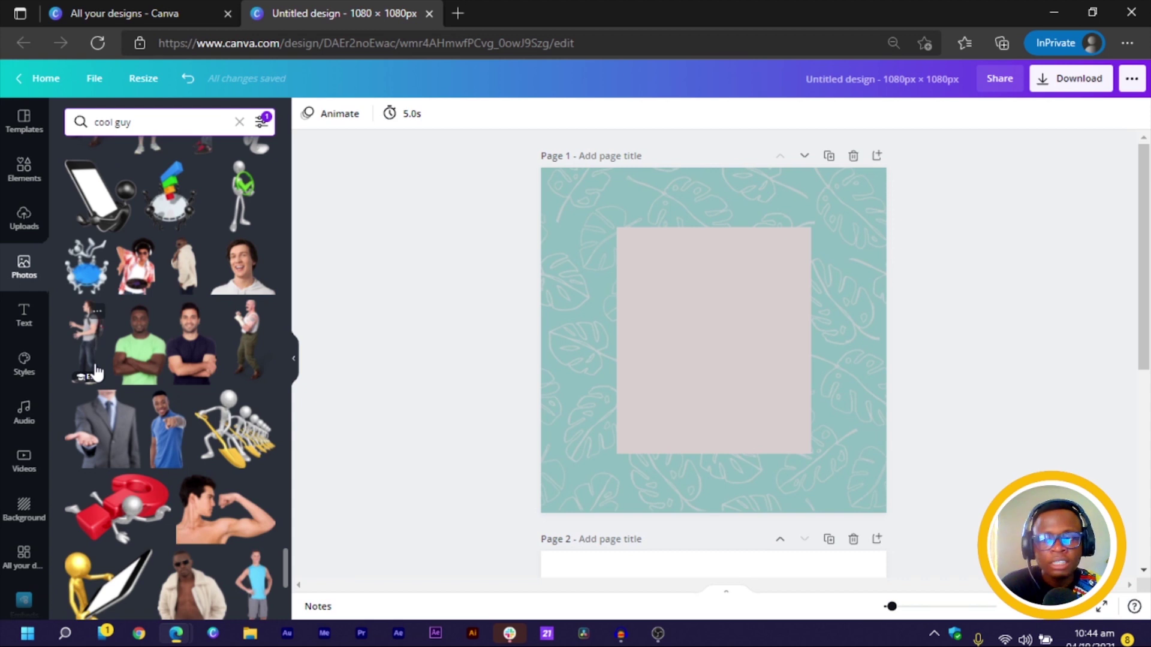
drag(105, 361, 323, 373)
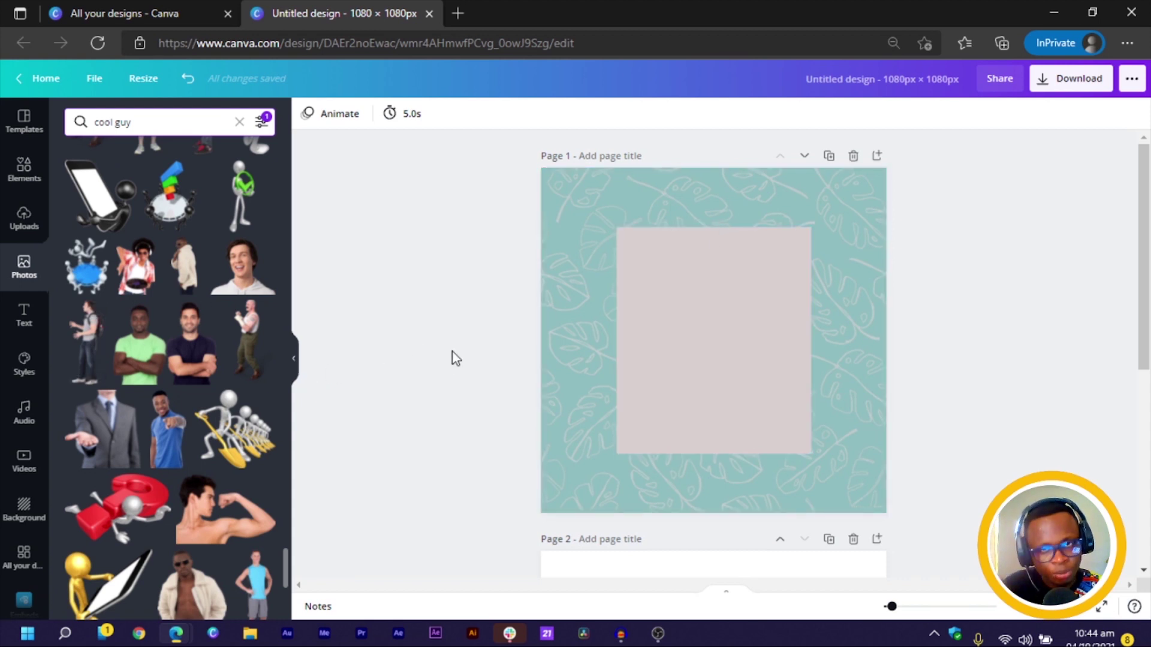
- Drag the DJ cut-out into the design and delete the accidental video embed card
drag(452, 351, 750, 563)
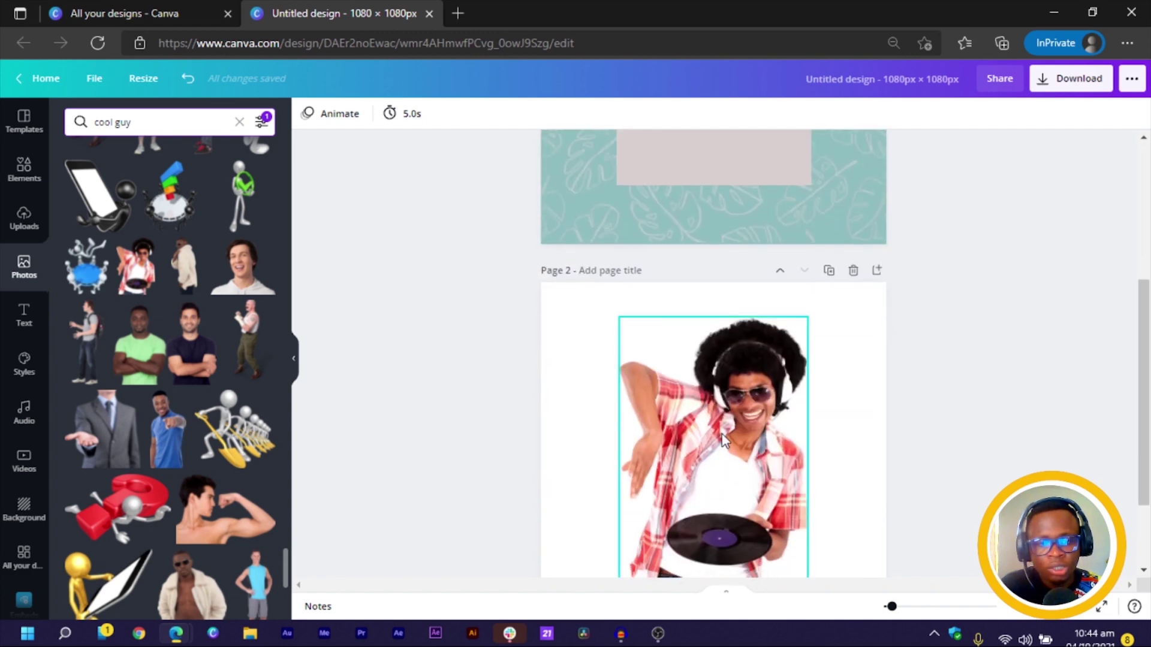
scroll(756, 418, up, 5)
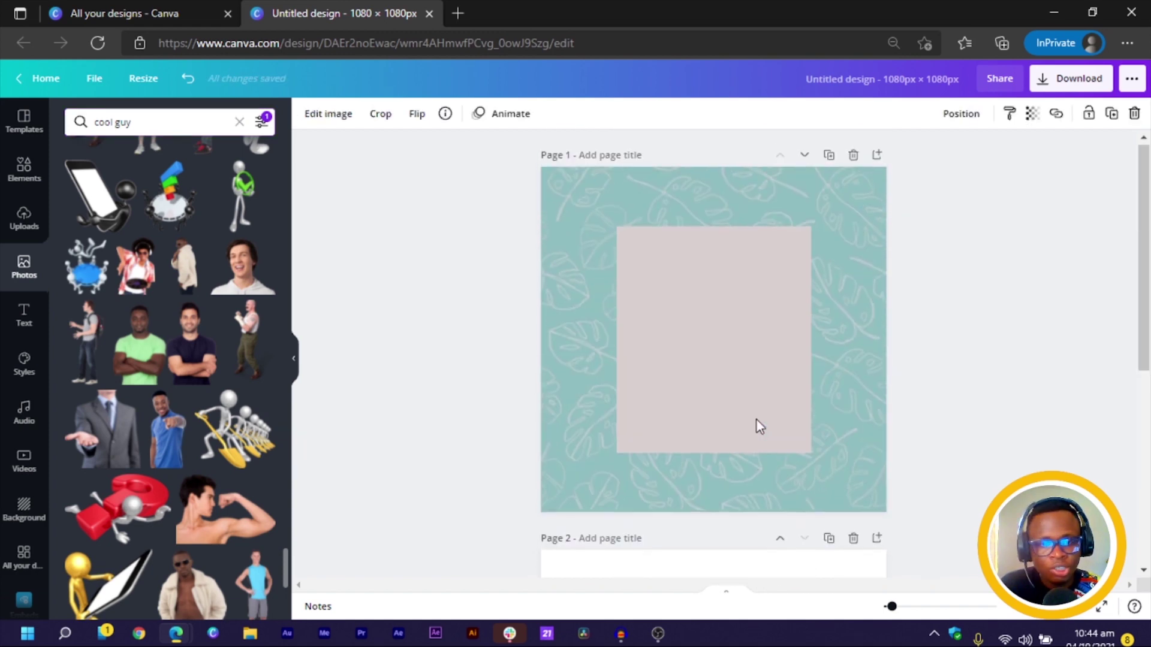
click(669, 318)
key(ctrl+v)
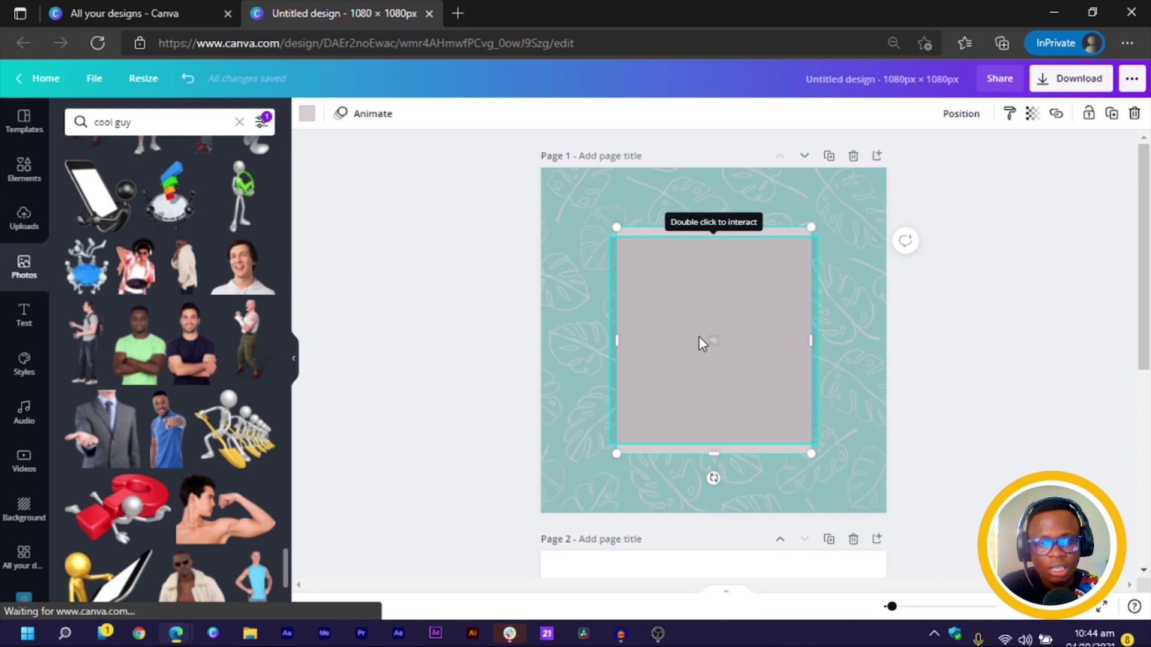
scroll(674, 348, down, 1)
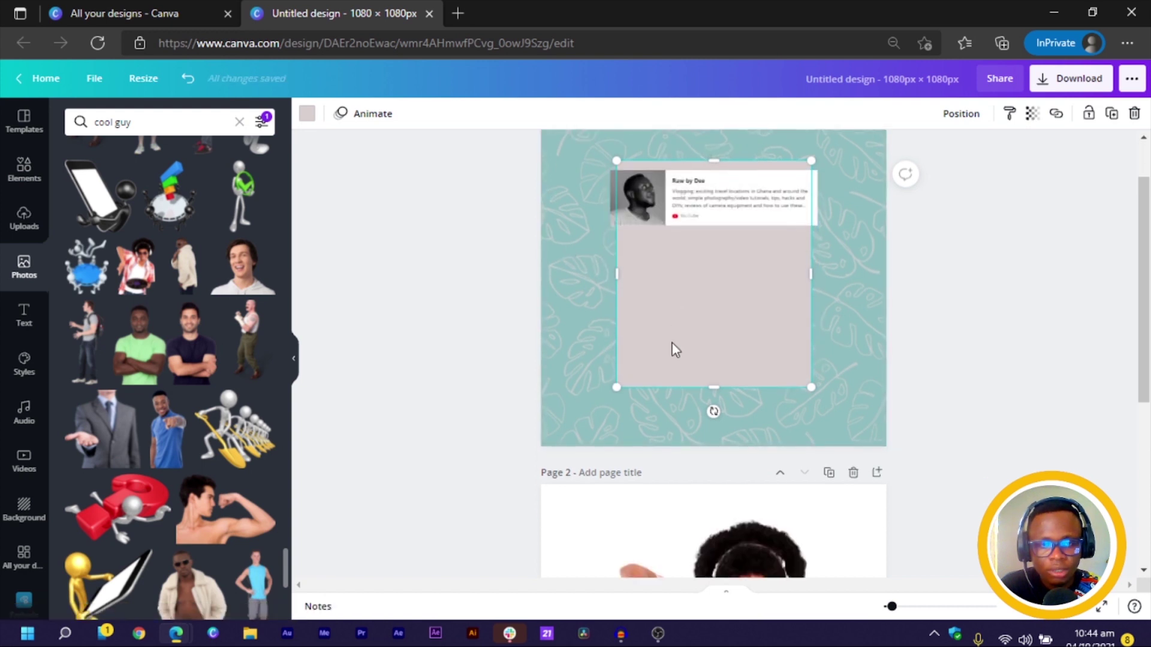
click(750, 293)
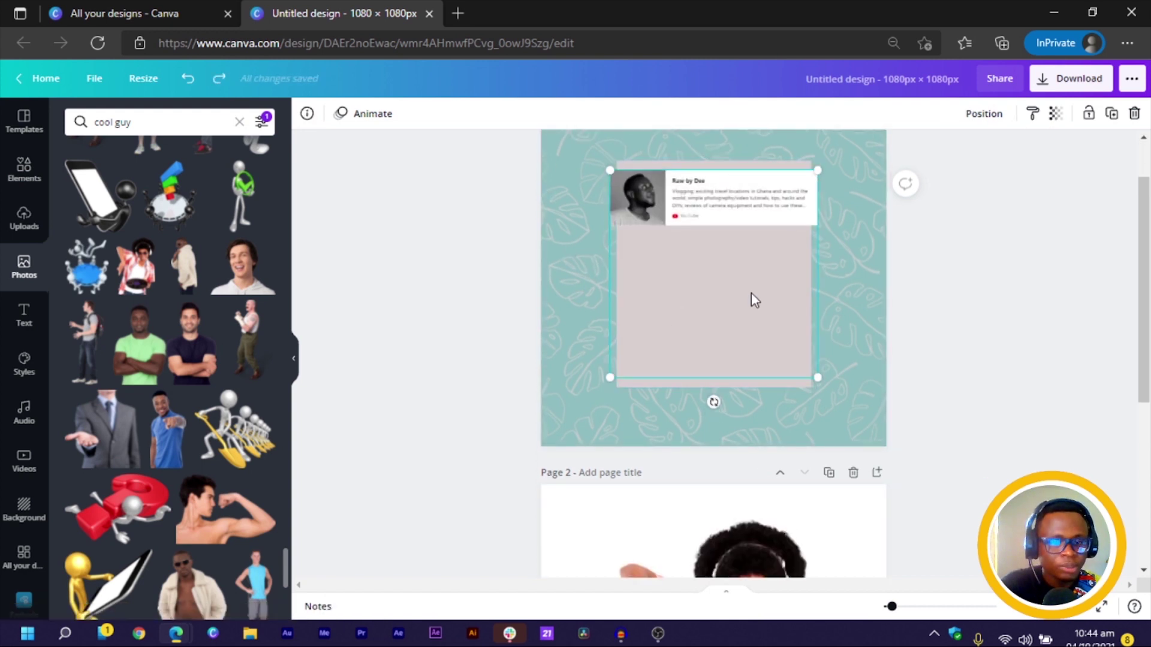
key(Delete)
- Move the DJ cut-out from Page 2 onto Page 1 over the pink square
scroll(748, 343, down, 2)
click(754, 409)
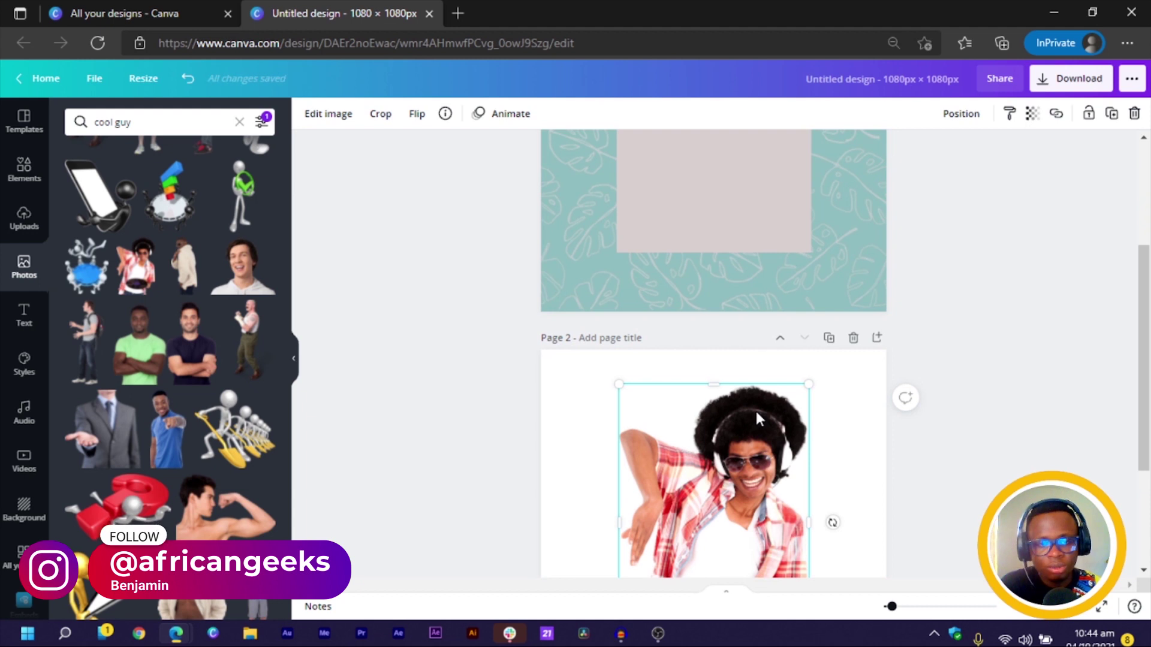
drag(749, 442, 736, 267)
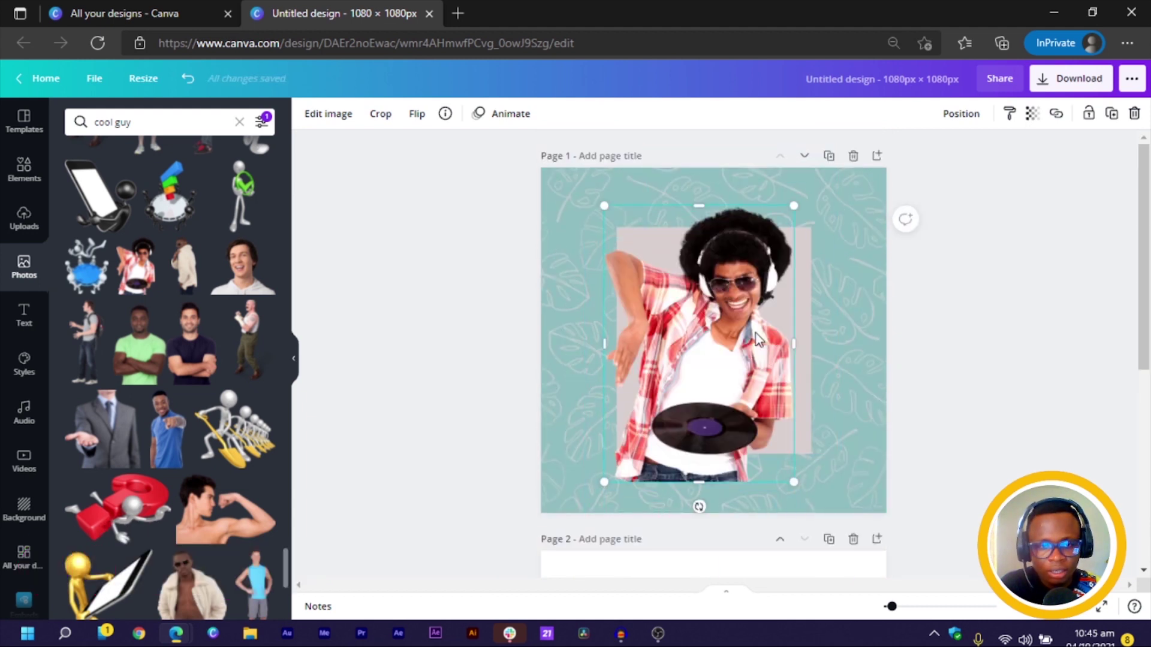
drag(746, 350, 774, 315)
click(482, 291)
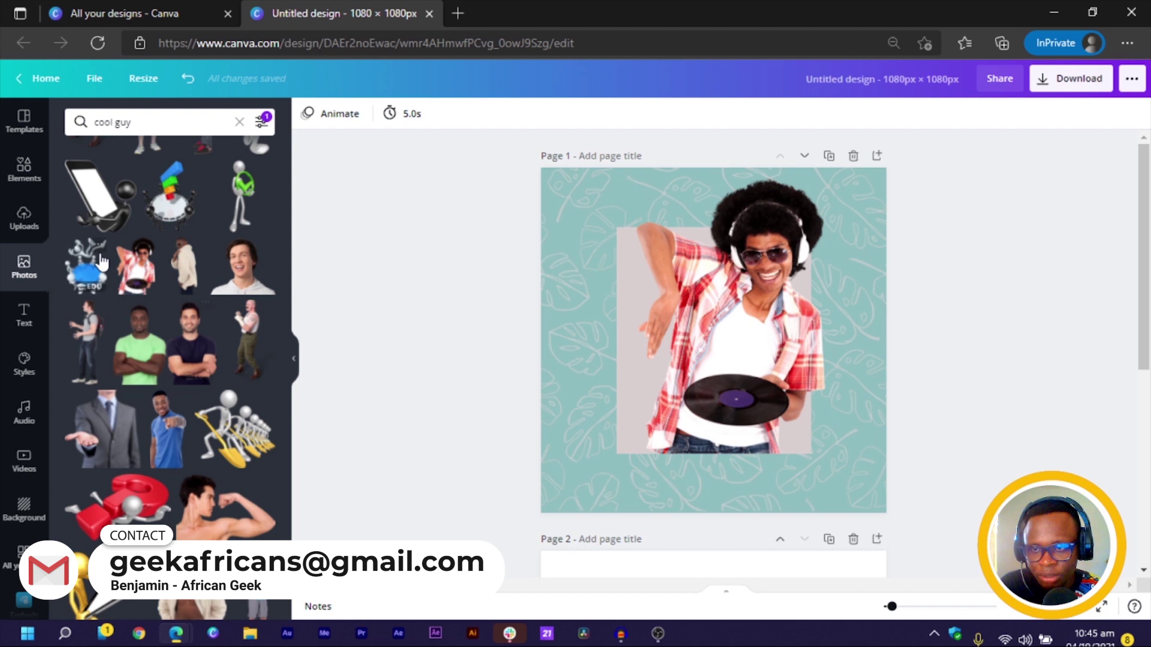
drag(137, 268, 711, 351)
- Select the DJ and pink square together and centre them horizontally
drag(428, 314, 636, 367)
drag(721, 340, 717, 357)
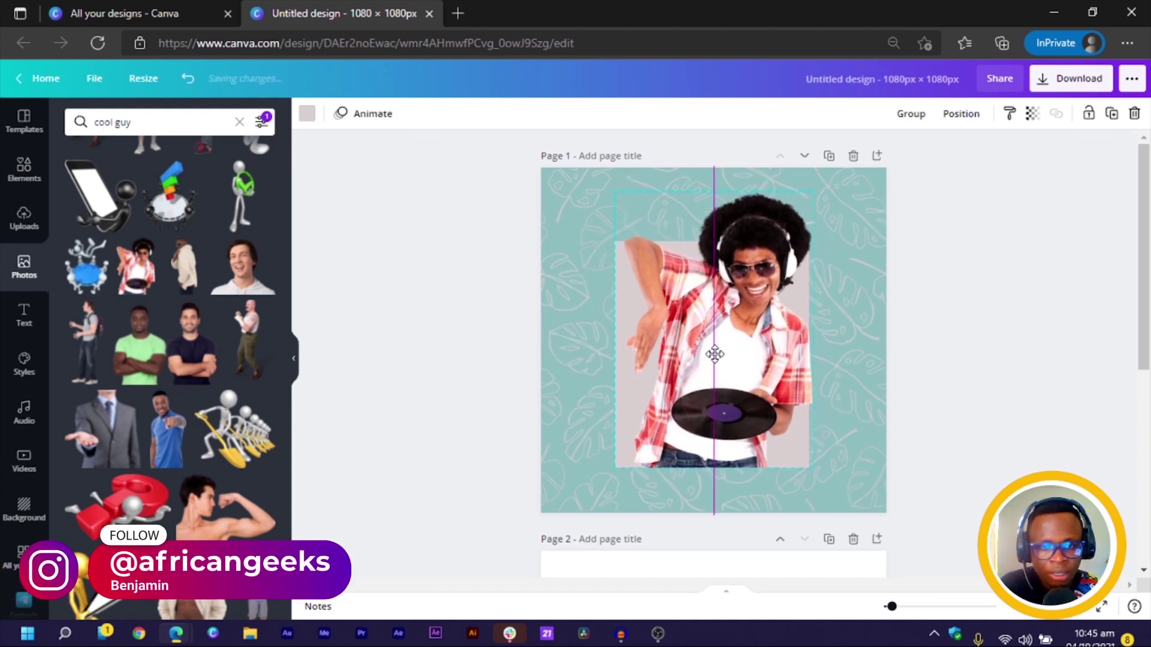
drag(714, 354, 714, 352)
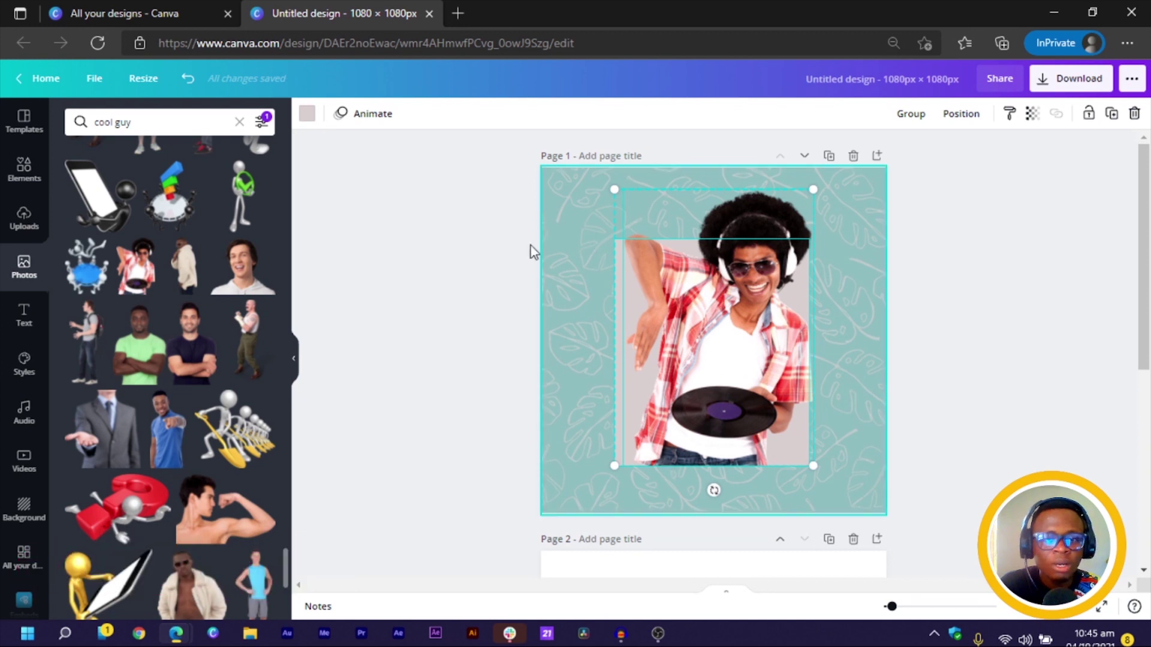
click(578, 196)
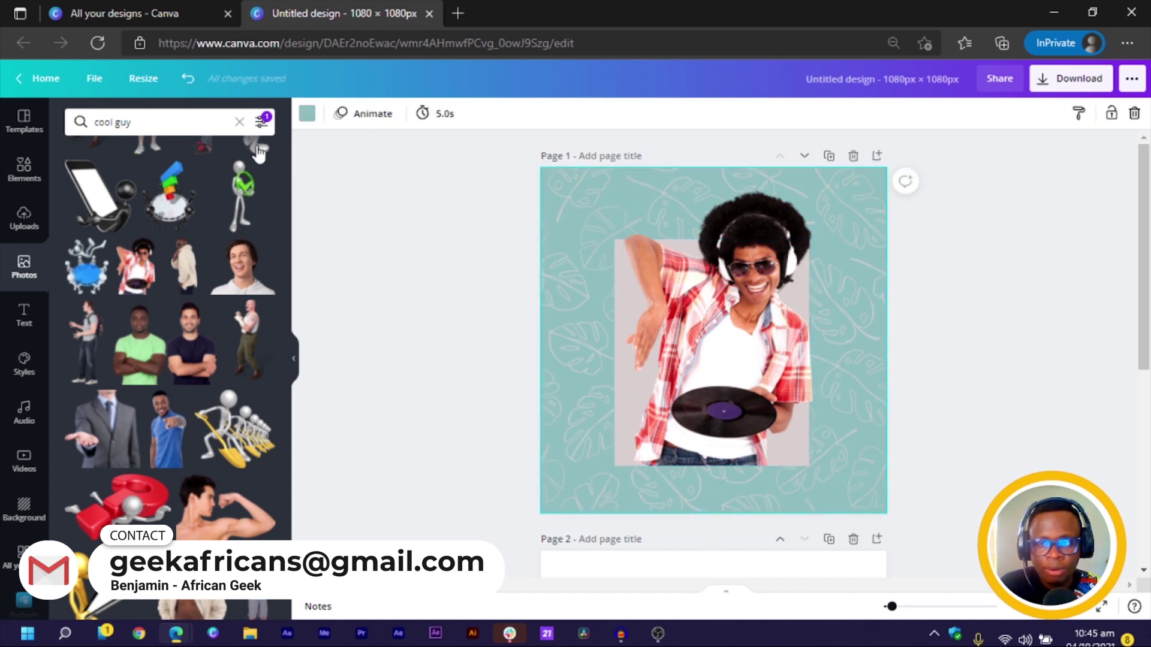
click(308, 113)
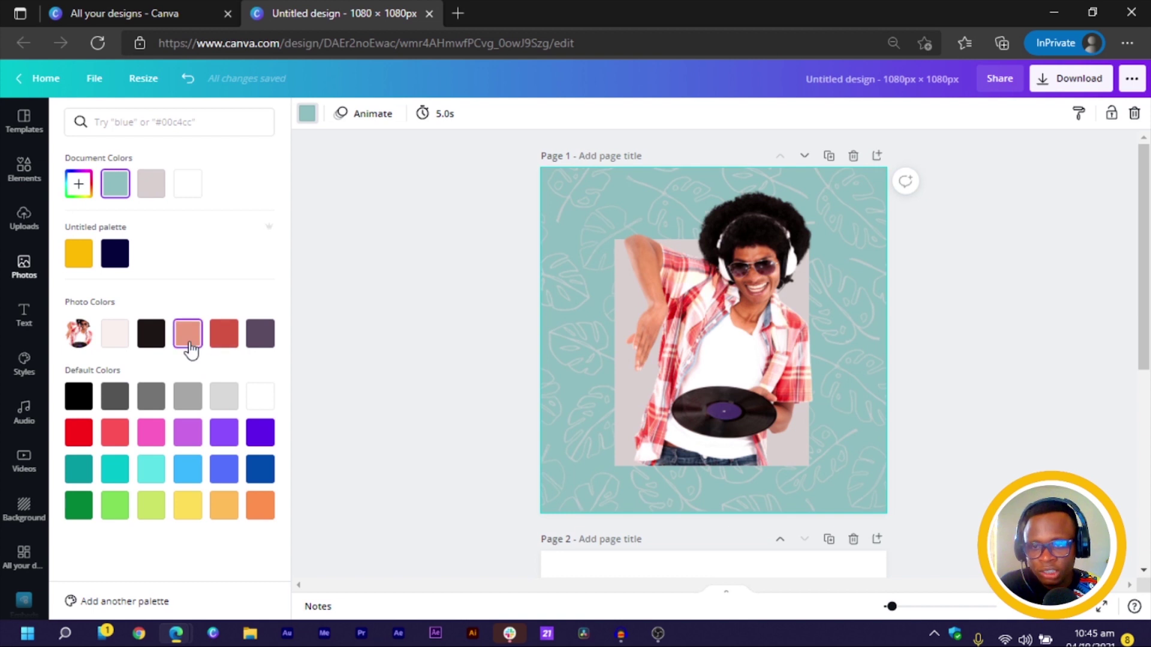
click(188, 336)
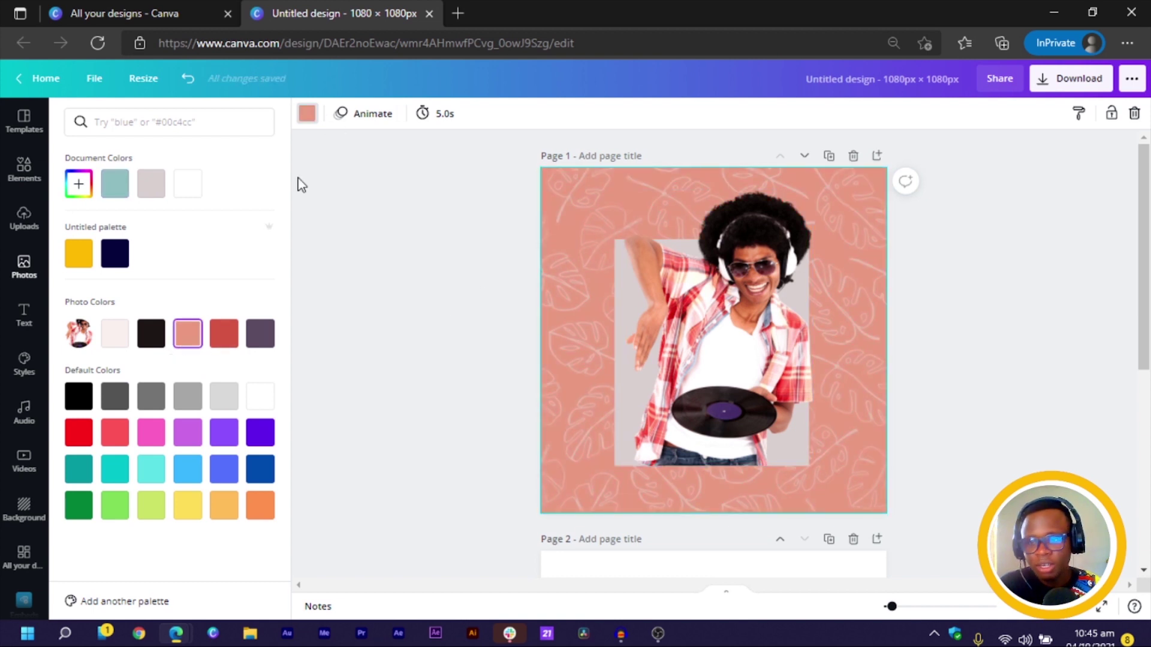
click(259, 336)
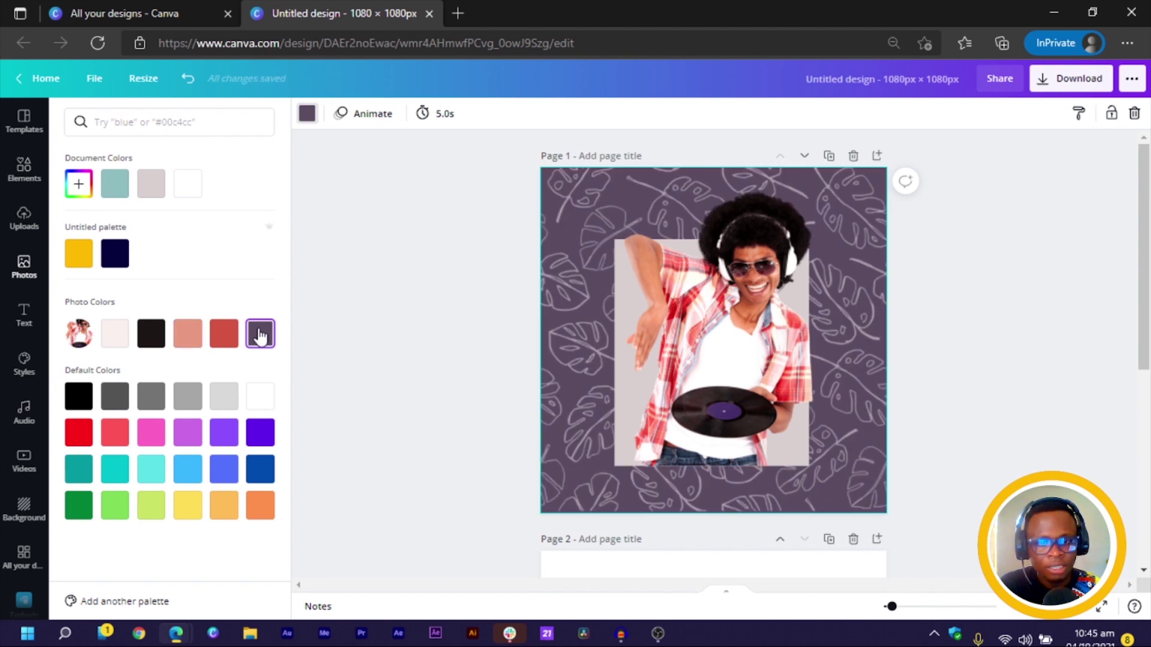
click(115, 183)
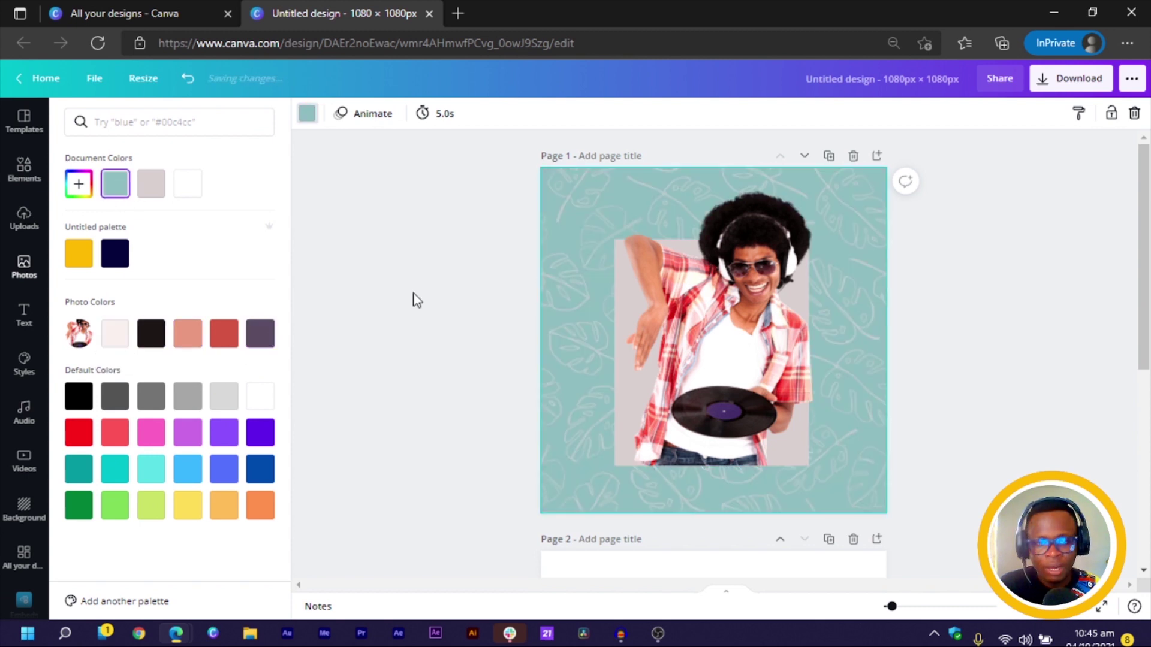
click(424, 280)
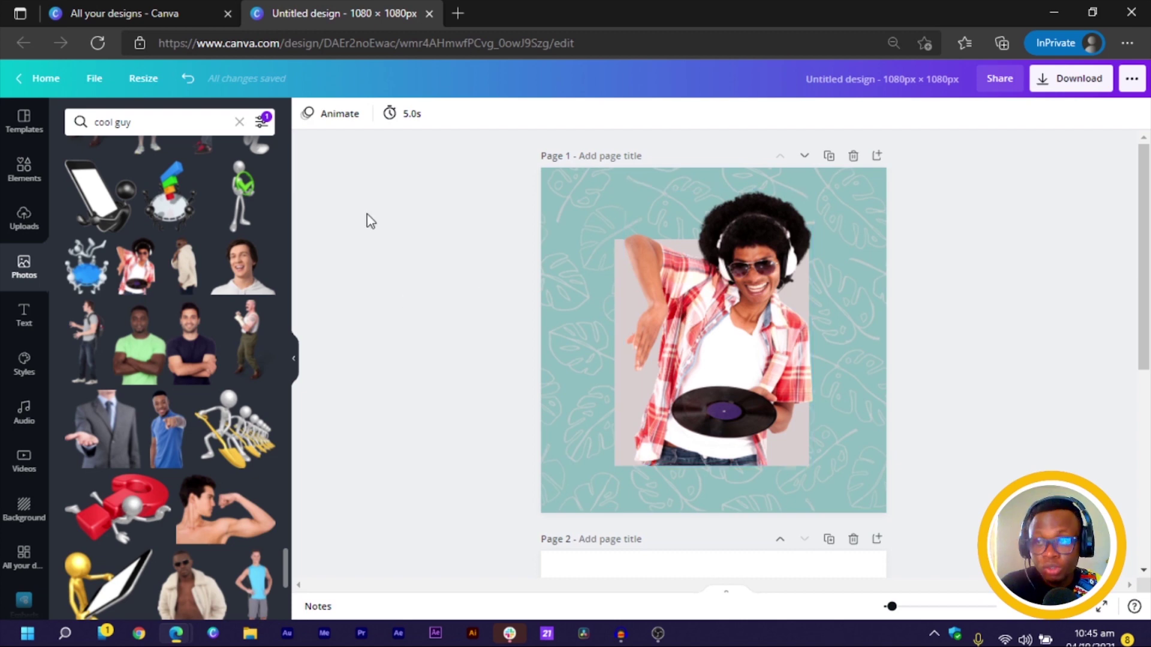
- Replace the Elements search with 'leave' and browse the graphic results
click(24, 171)
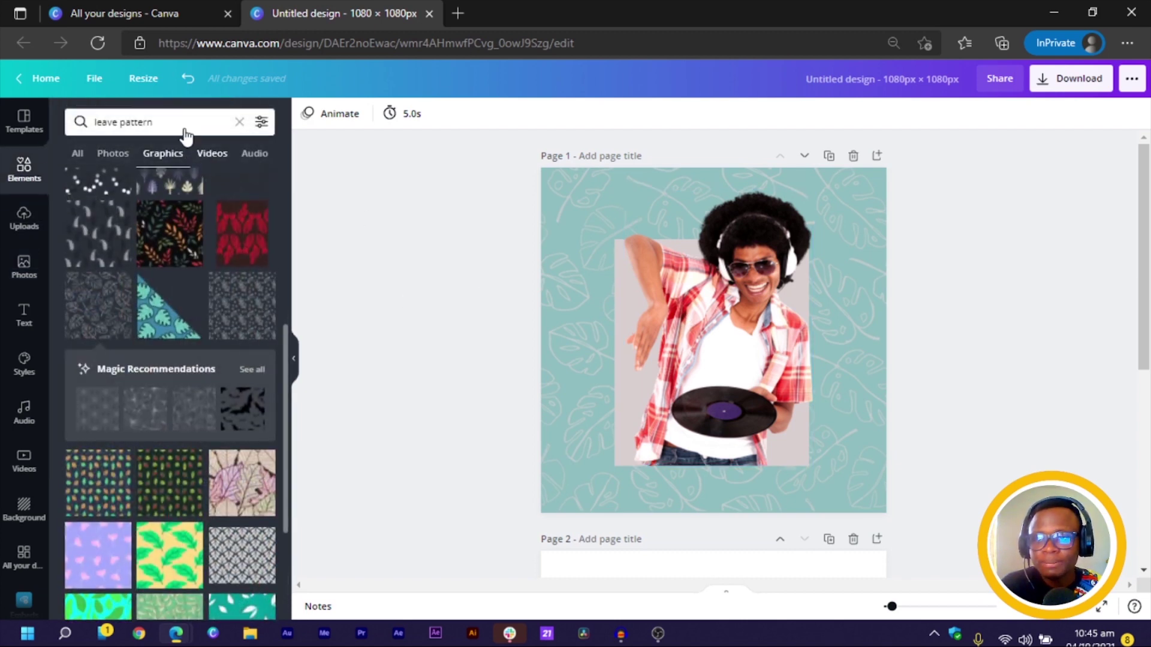
click(185, 125)
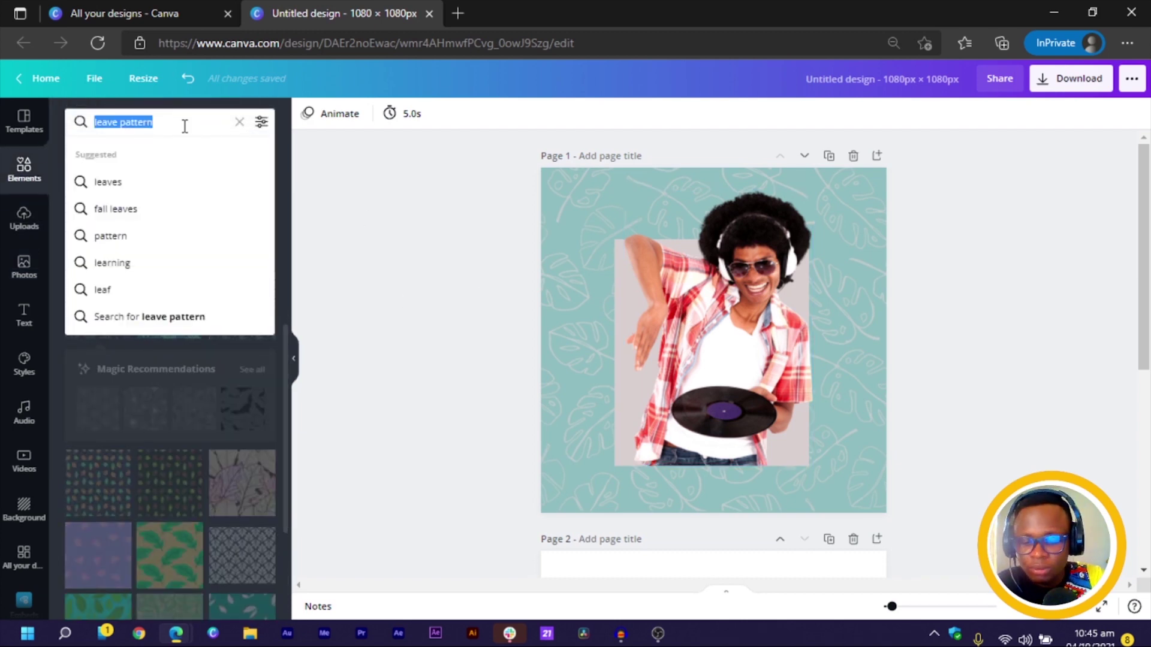
key(BackSpace)
text(leave)
key(Return)
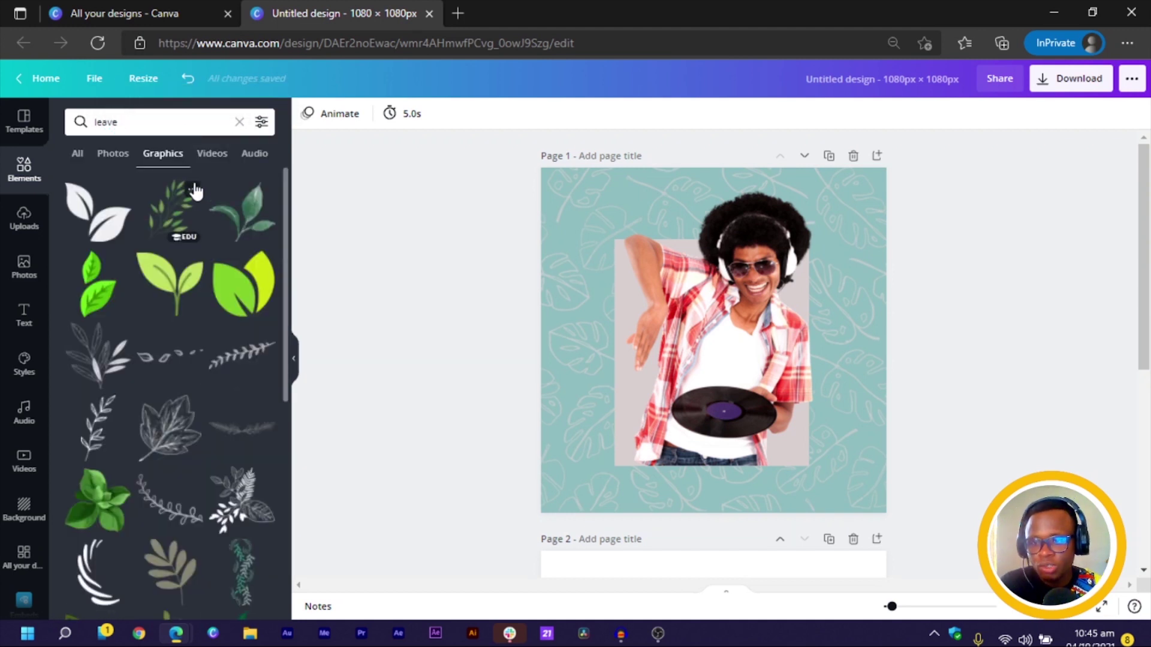
scroll(113, 411, down, 5)
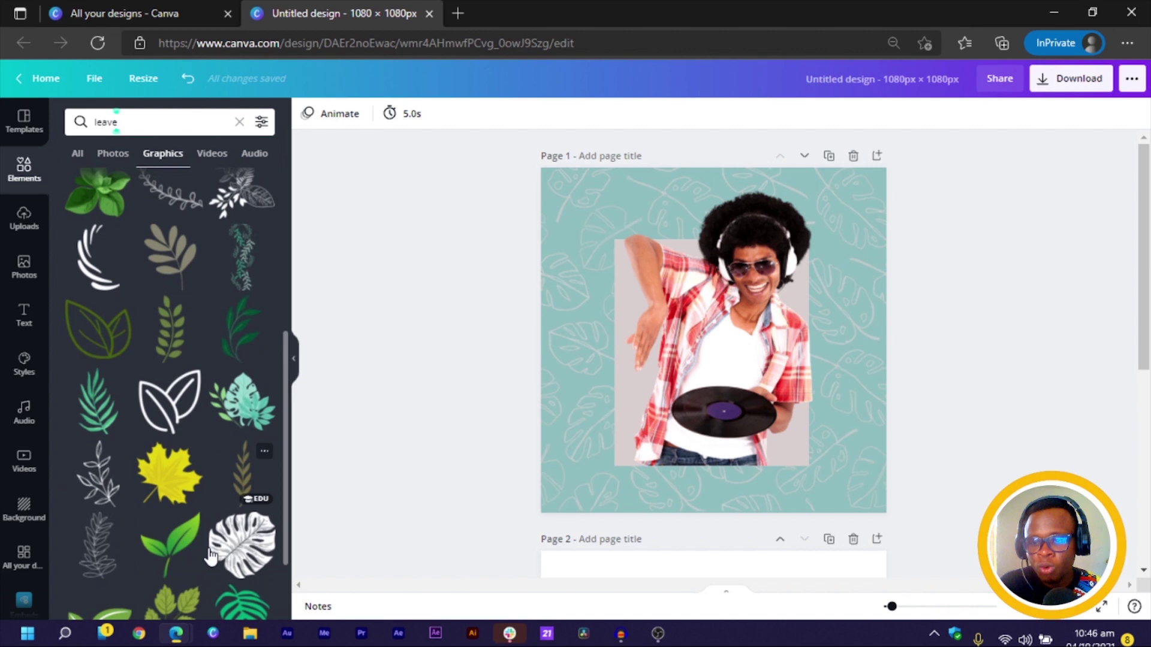
scroll(210, 557, down, 10)
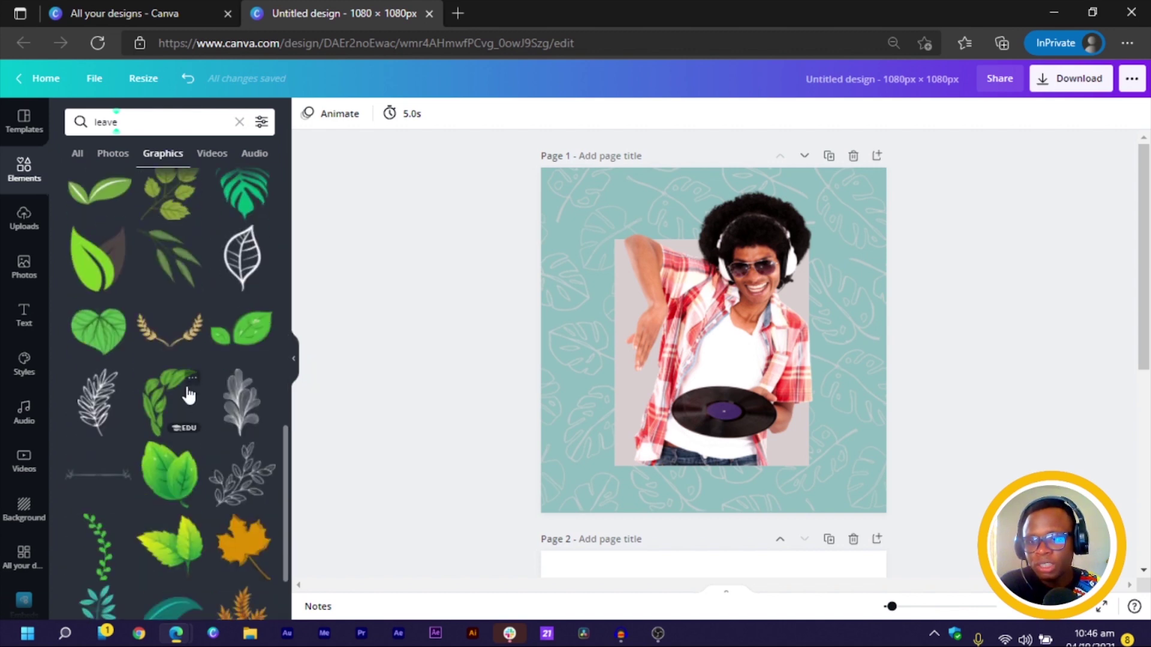
scroll(180, 398, down, 6)
scroll(180, 398, up, 10)
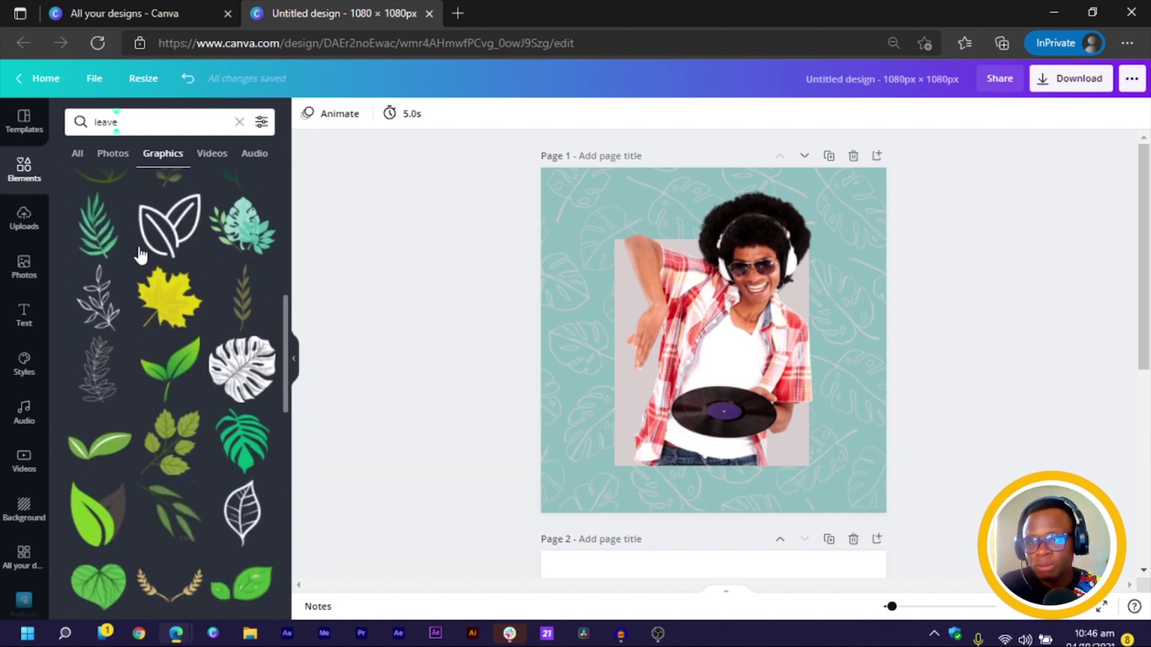
- Browse the Photos results for 'leave'
click(114, 152)
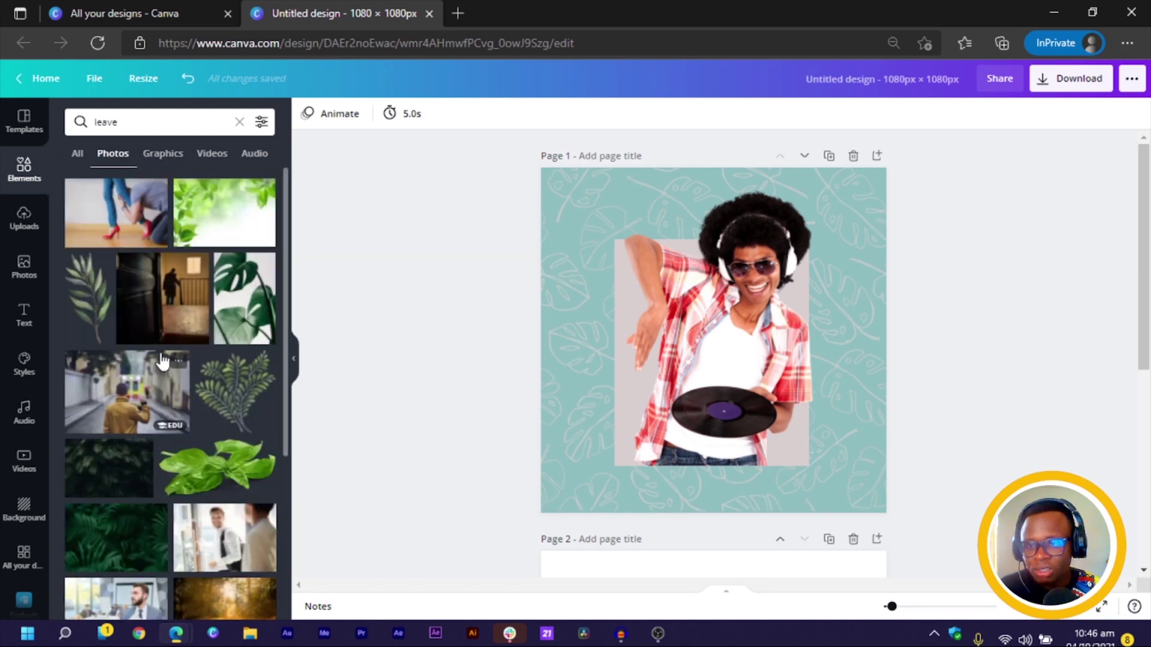
scroll(160, 360, down, 7)
scroll(161, 359, up, 5)
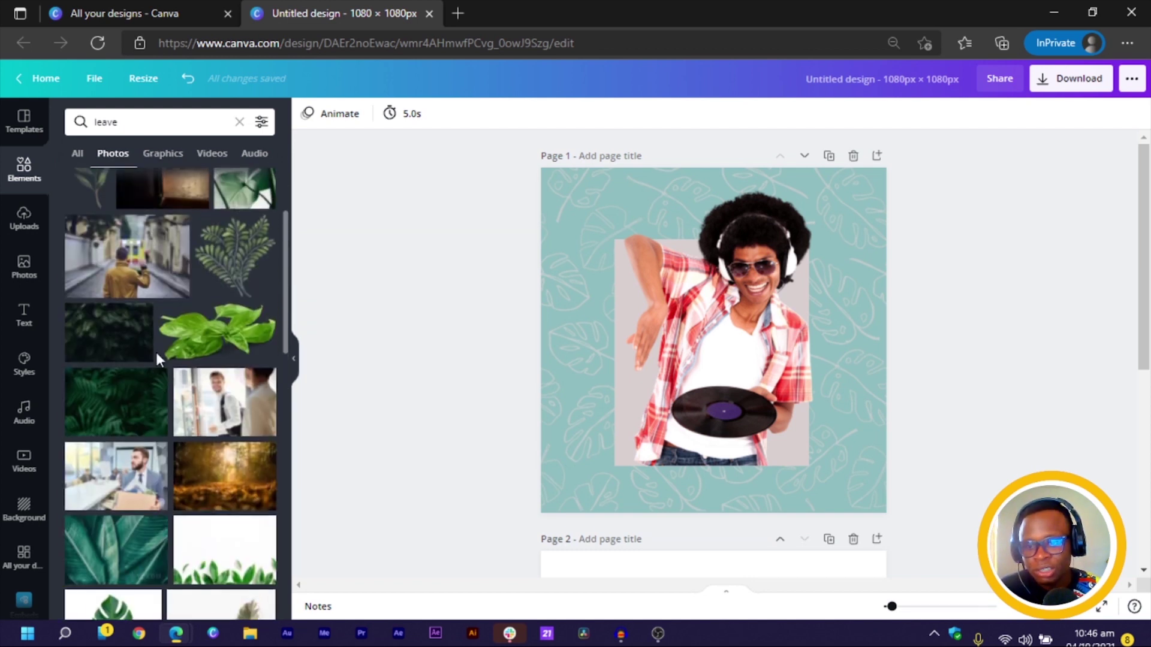
scroll(218, 323, down, 8)
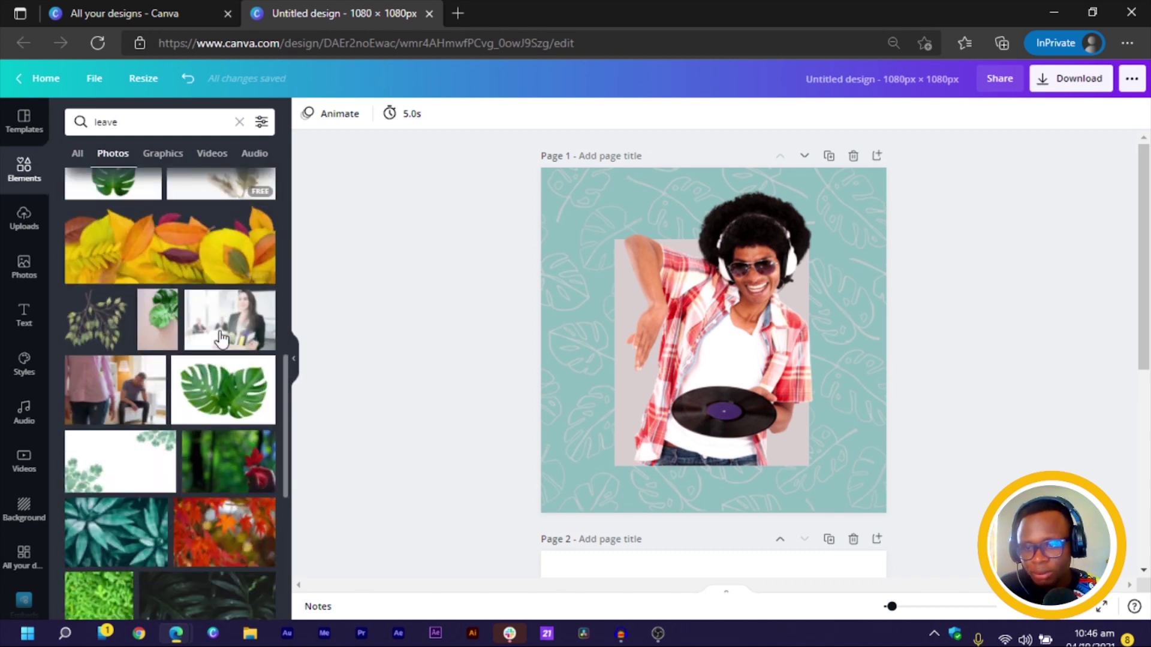
scroll(222, 342, down, 10)
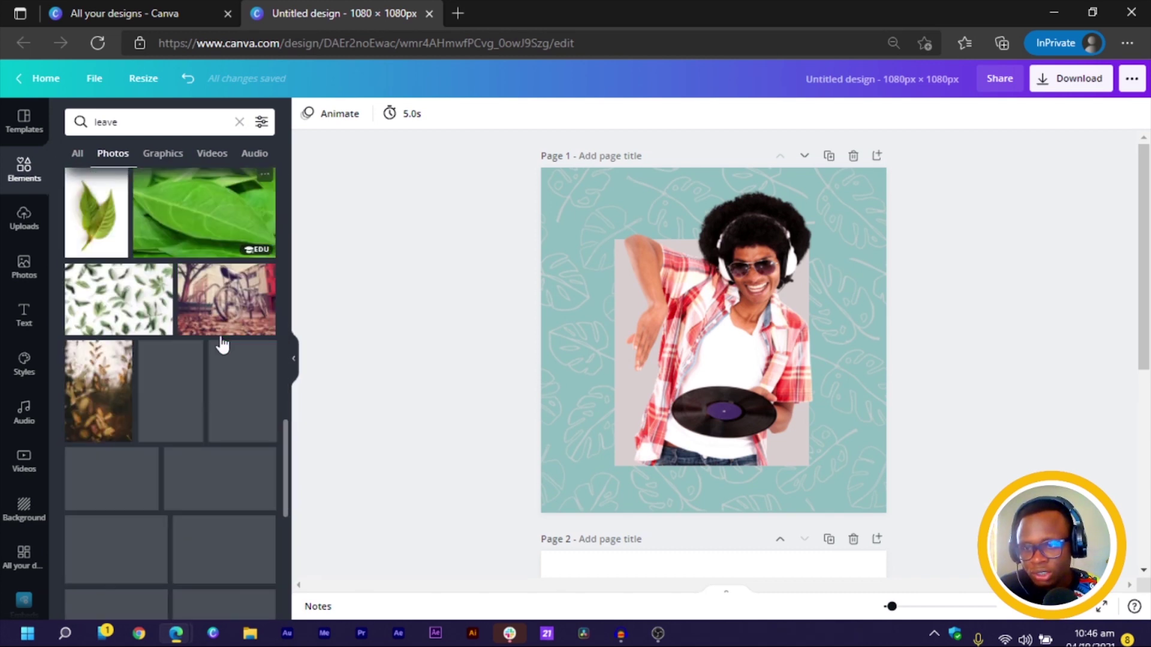
scroll(221, 343, down, 6)
scroll(222, 342, up, 15)
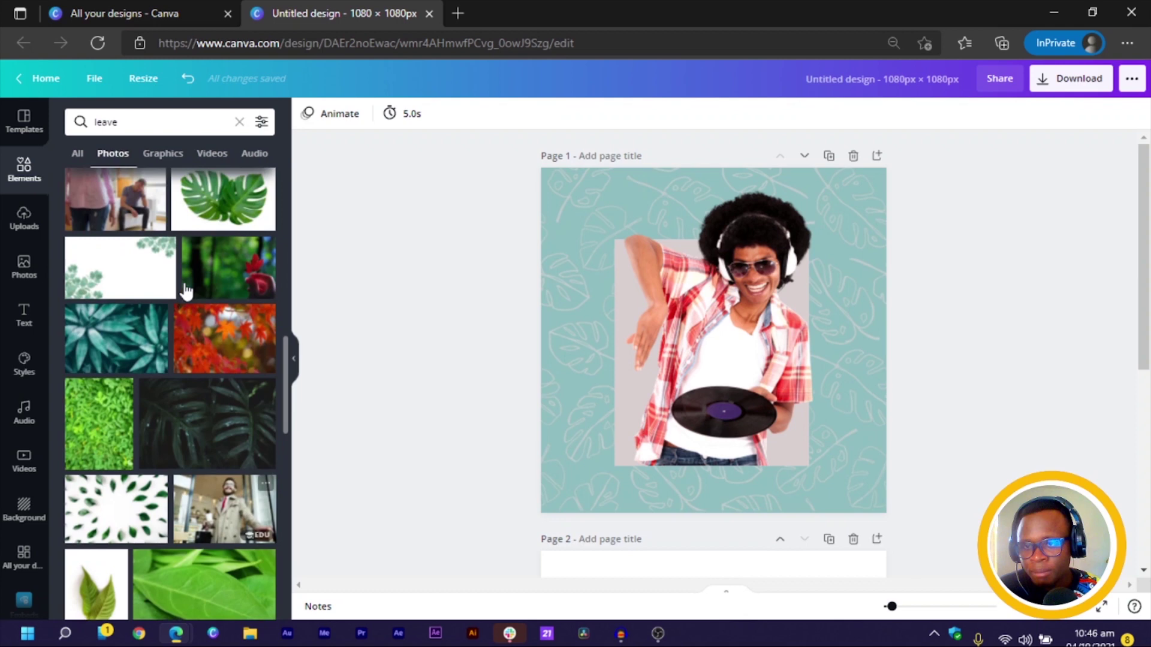
scroll(185, 283, up, 8)
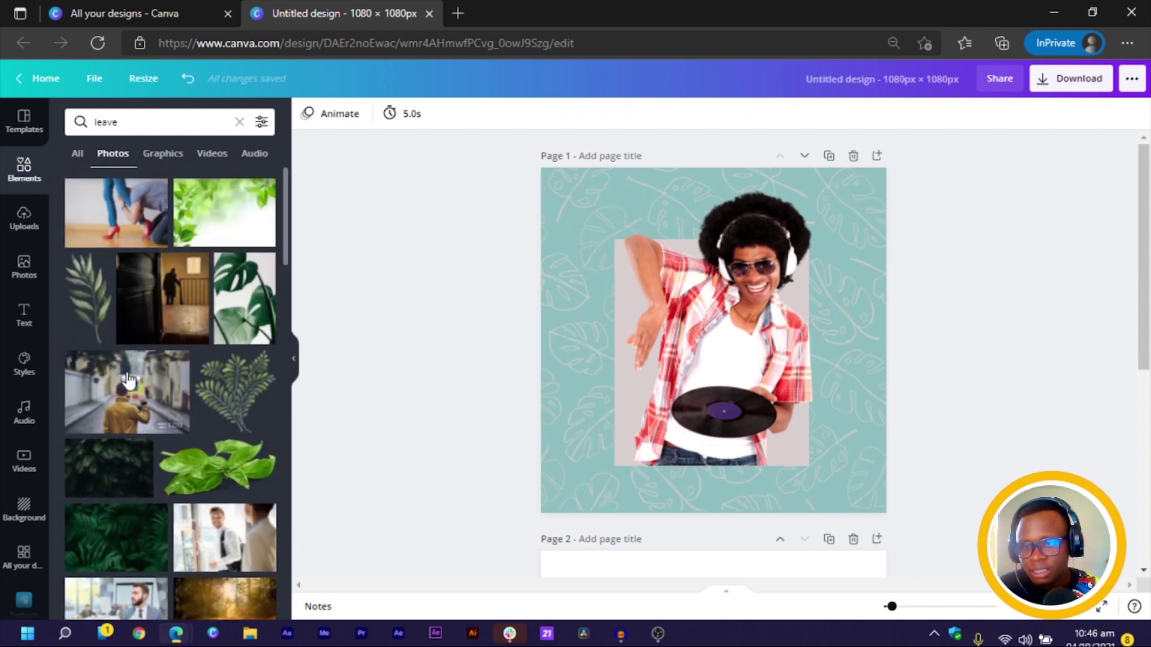
- Apply the search filters, refine the photo search to 'leaves' and scroll the results
click(260, 121)
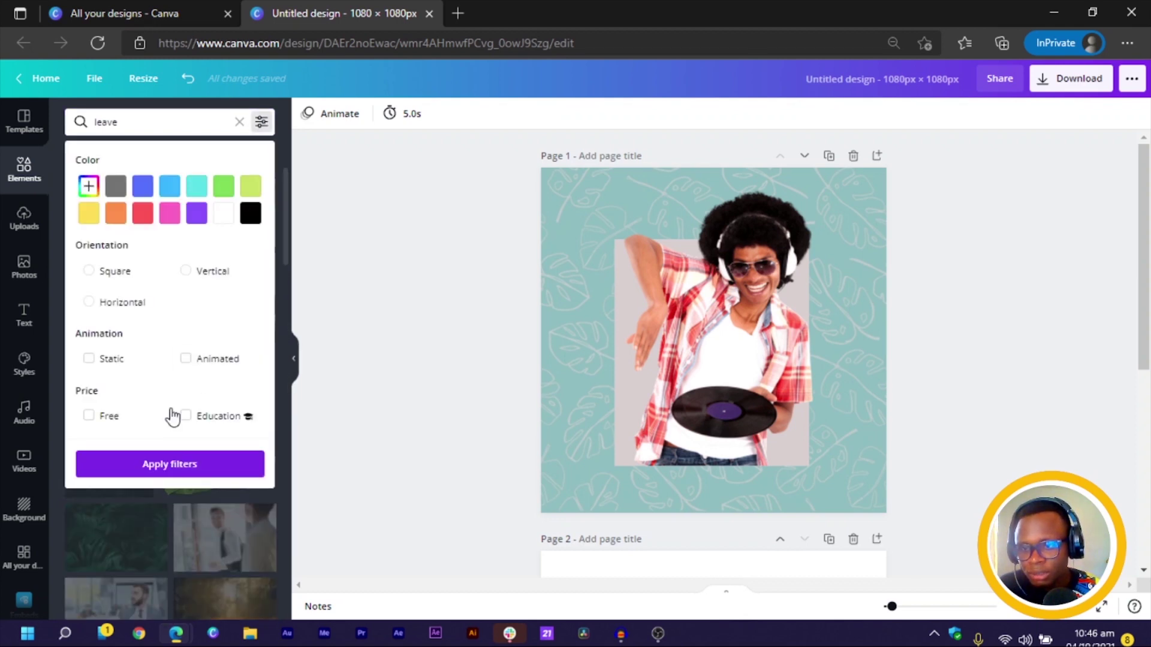
click(151, 471)
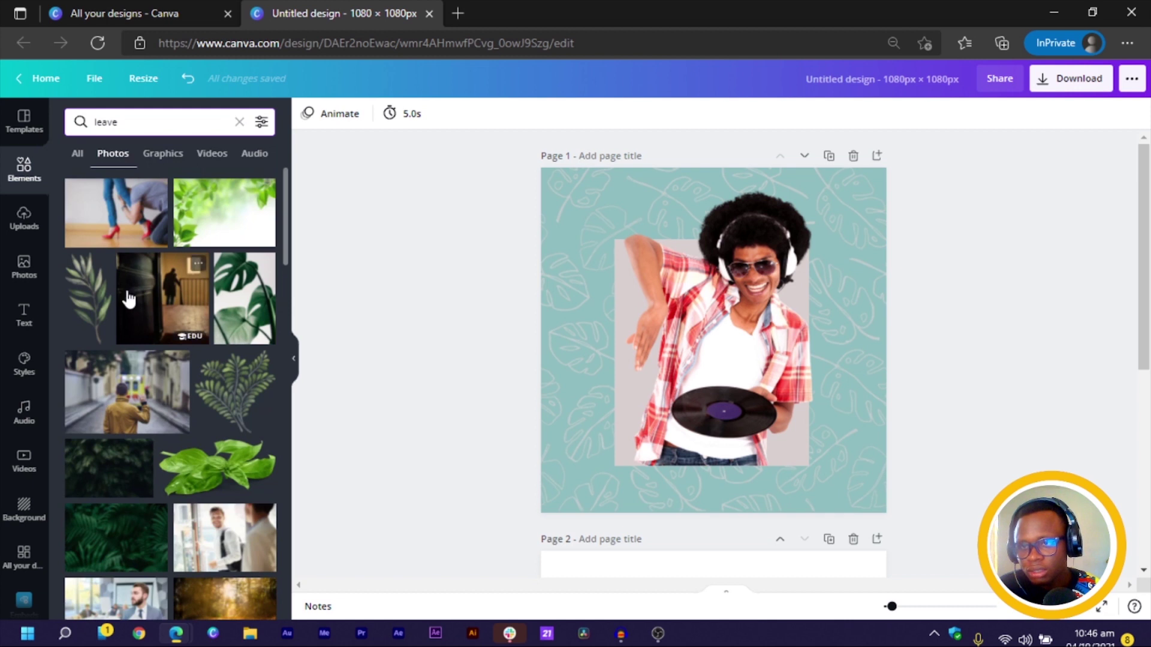
click(147, 118)
text(s)
key(Return)
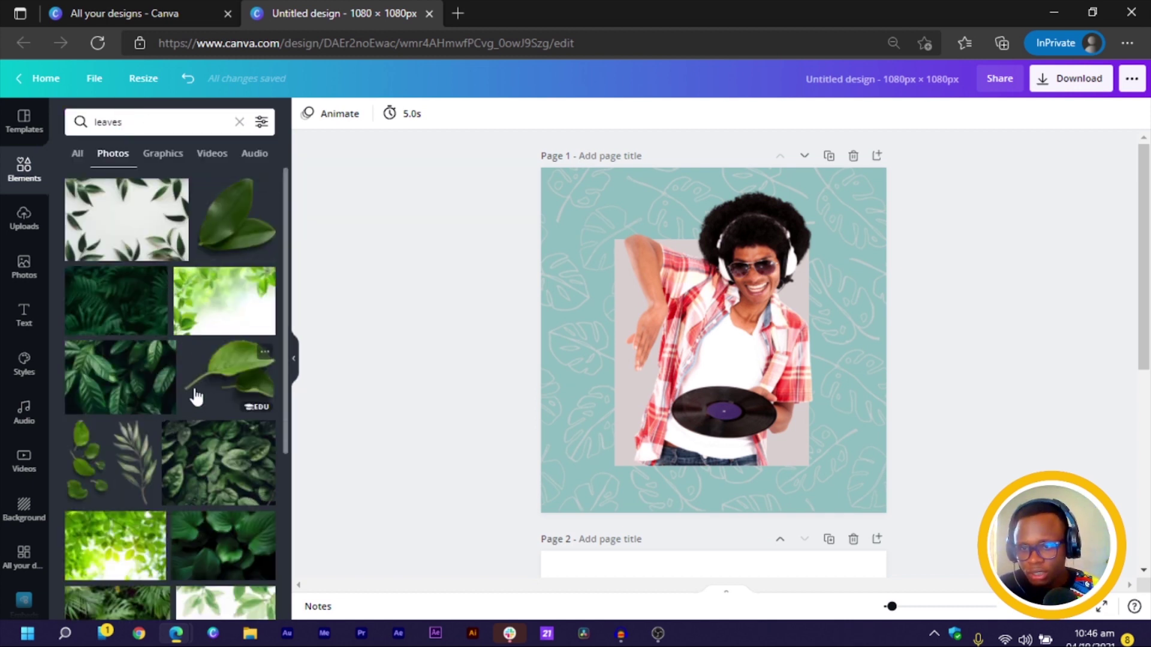
scroll(24, 360, down, 3)
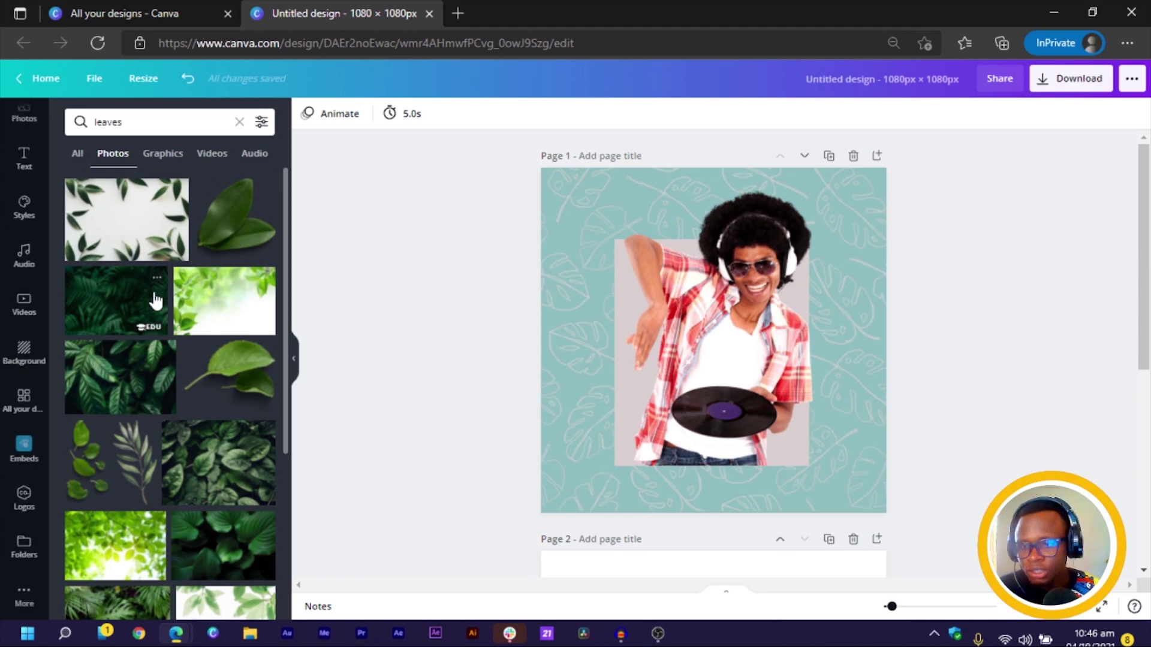
scroll(151, 303, down, 10)
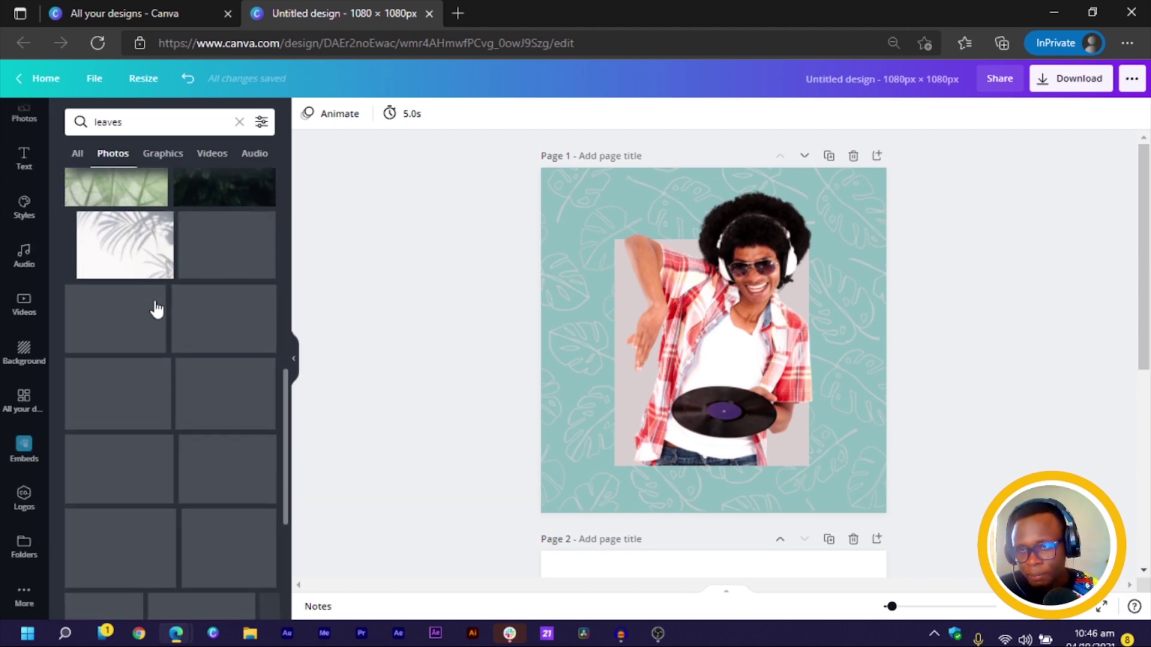
scroll(153, 302, down, 3)
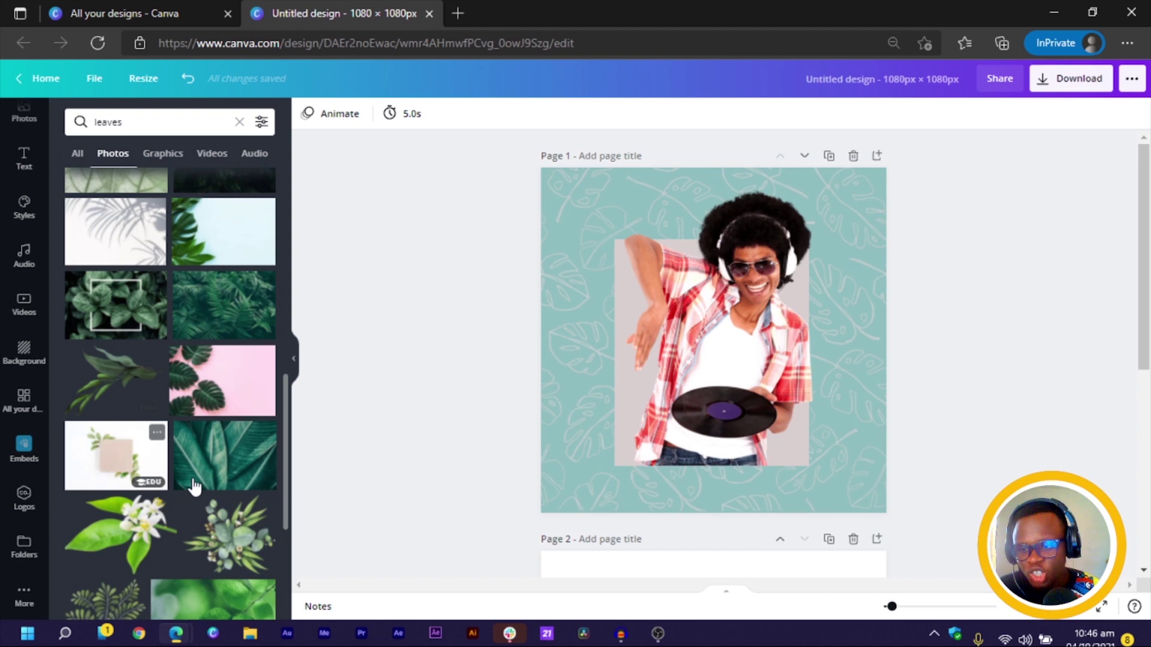
scroll(180, 447, down, 4)
scroll(185, 454, down, 3)
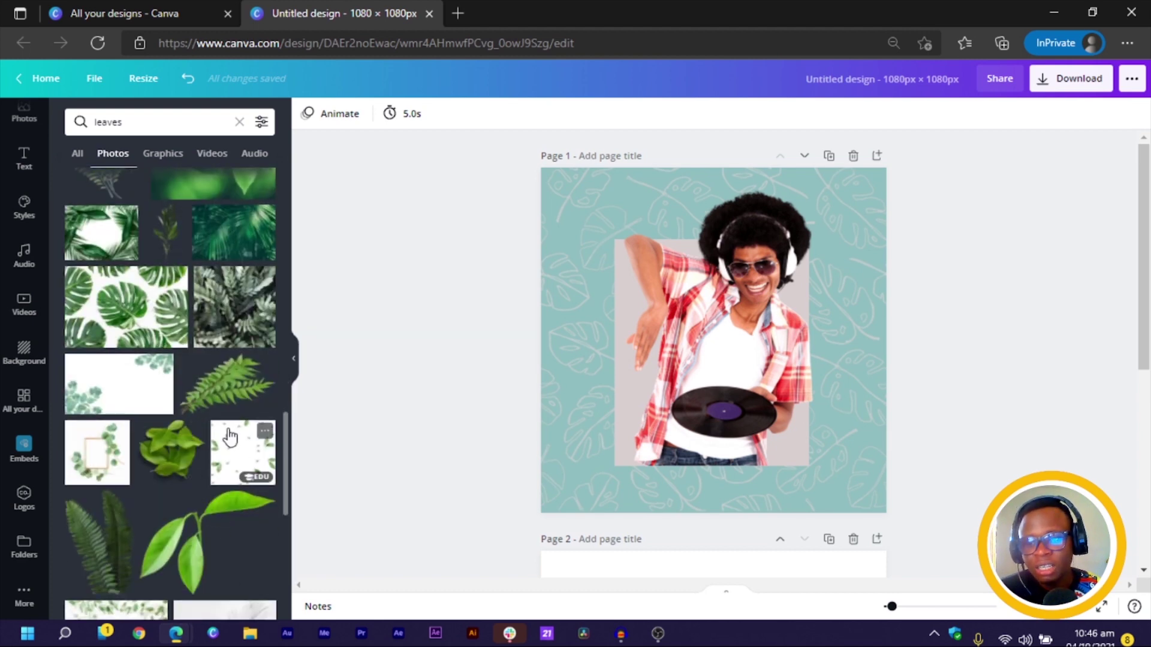
- Add the fern photo, flip it horizontally and tilt it about 16°
click(111, 568)
drag(708, 359, 693, 346)
key(ctrl+bracketleft)
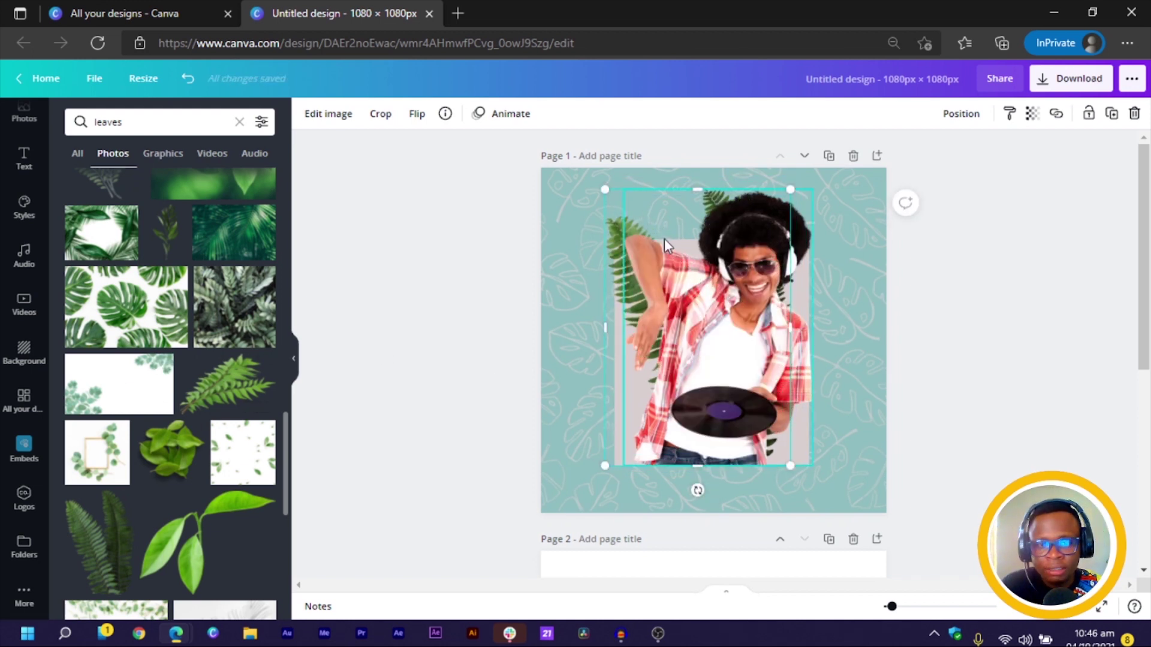
key(ctrl+z)
key(ctrl+z)
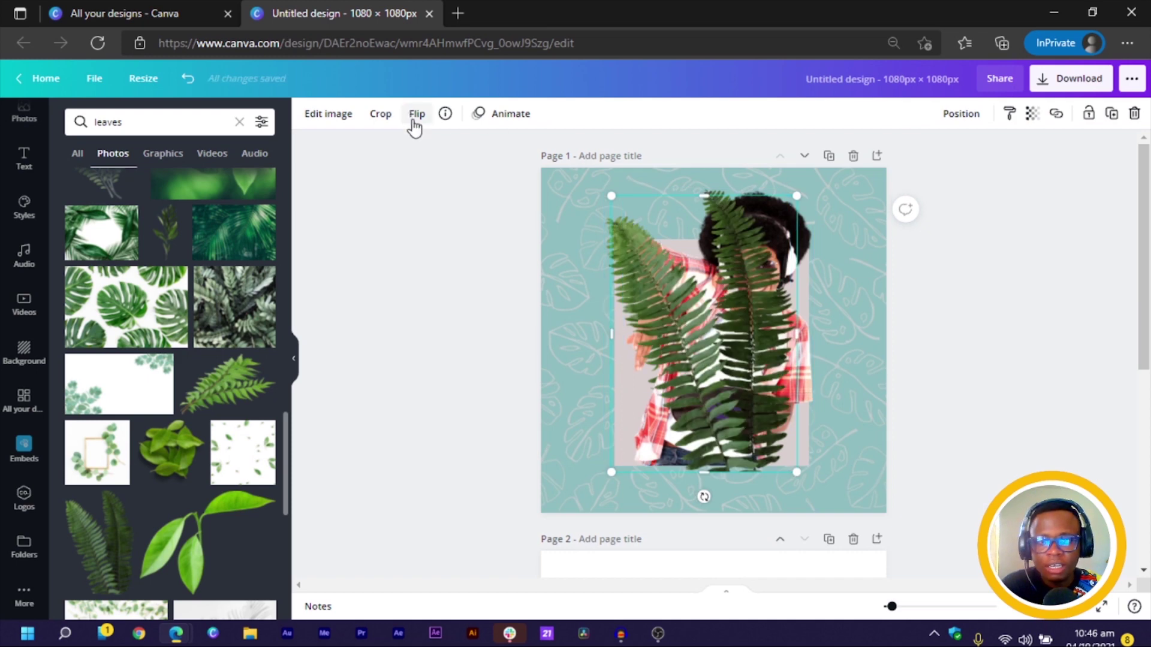
click(416, 115)
click(426, 148)
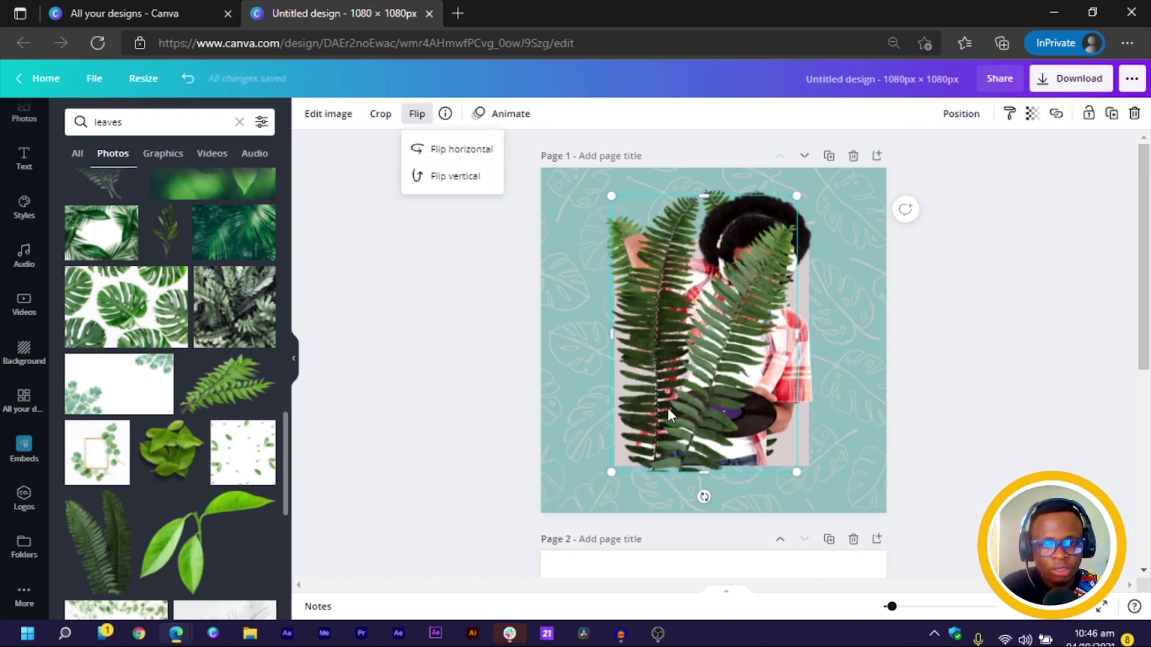
drag(669, 416, 737, 403)
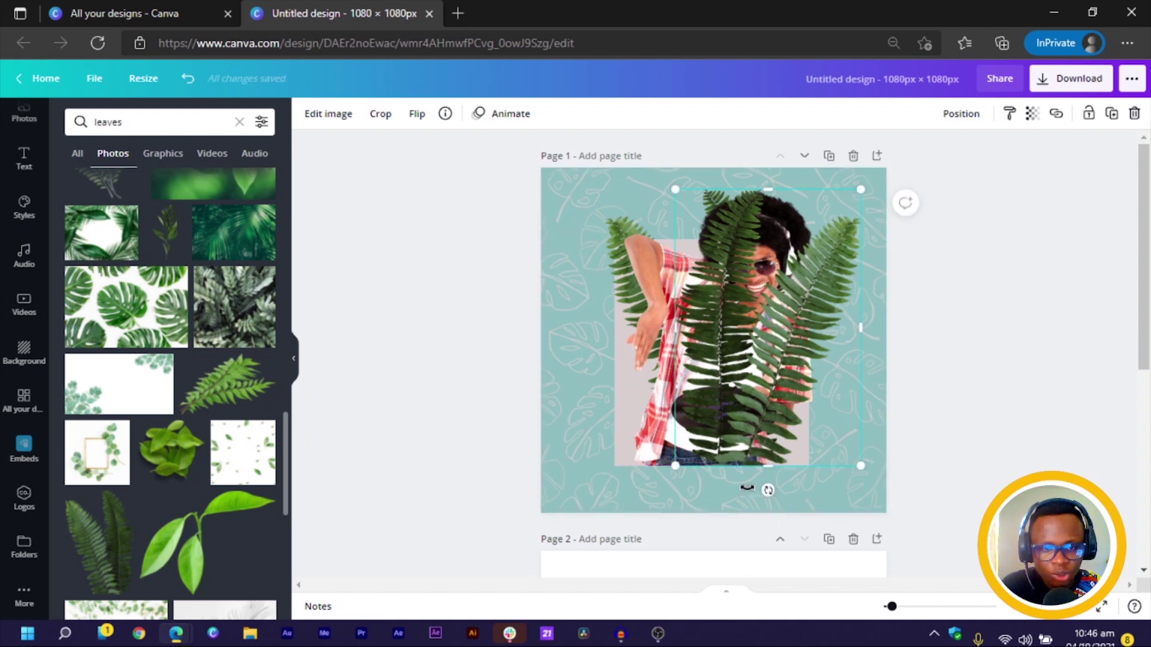
mouse_move(747, 487)
mouse_down()
mouse_move(713, 479)
mouse_move(731, 476)
mouse_up()
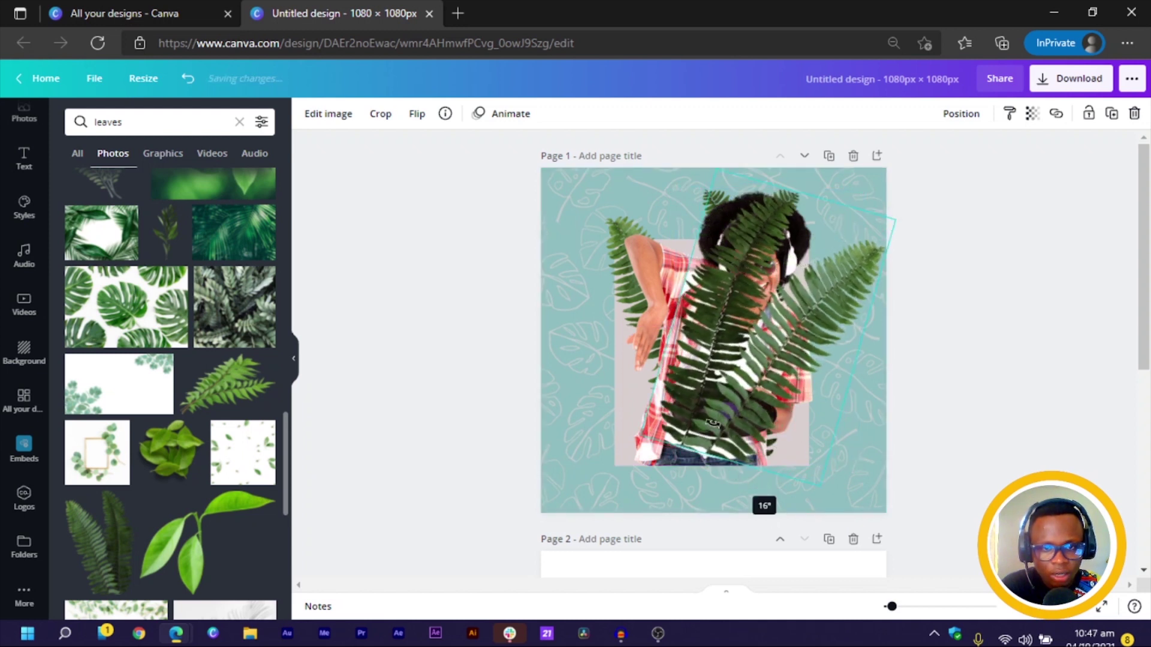
drag(713, 422, 715, 423)
- Send the fern behind the DJ and narrow it from its left side
click(961, 115)
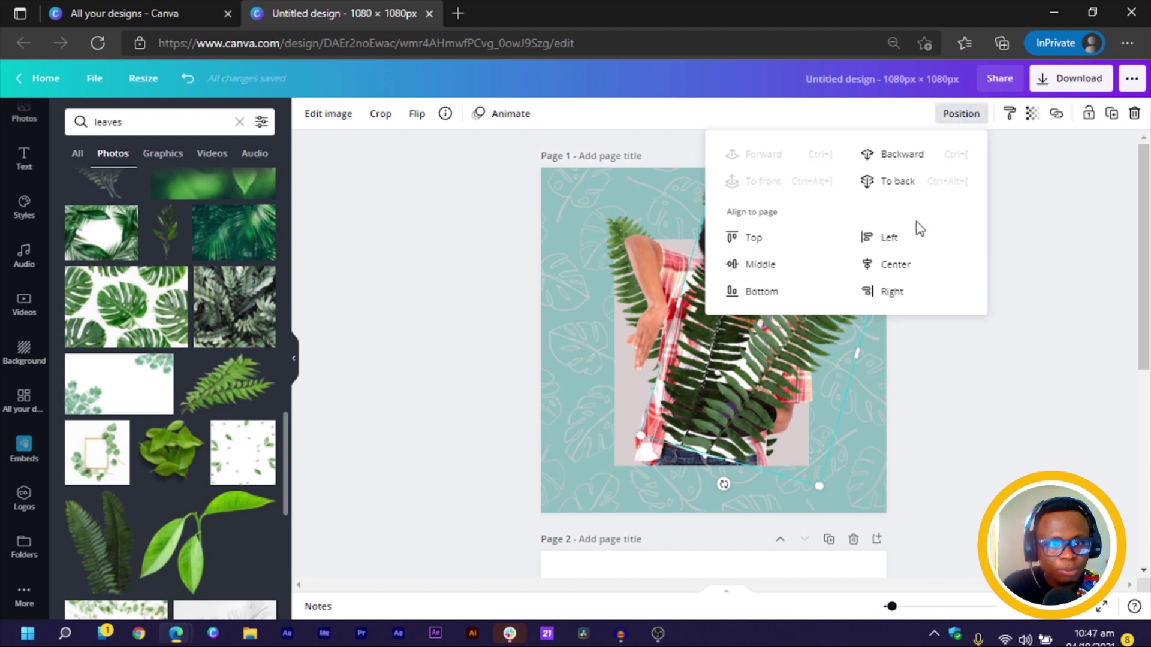
click(898, 181)
click(958, 395)
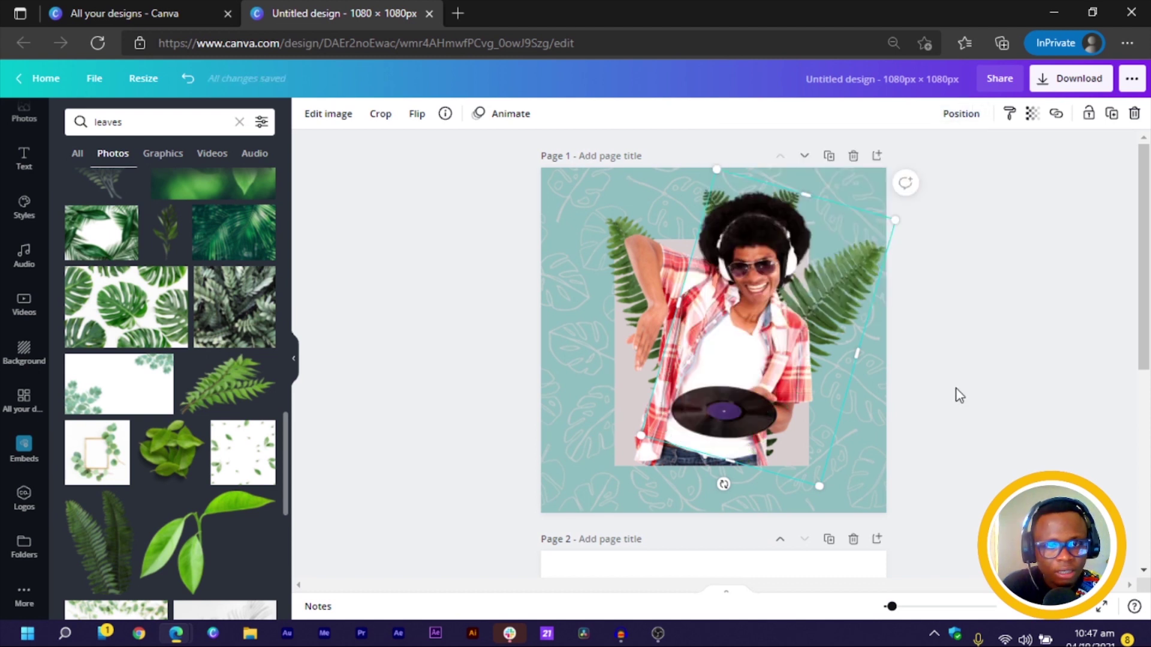
drag(428, 193, 833, 311)
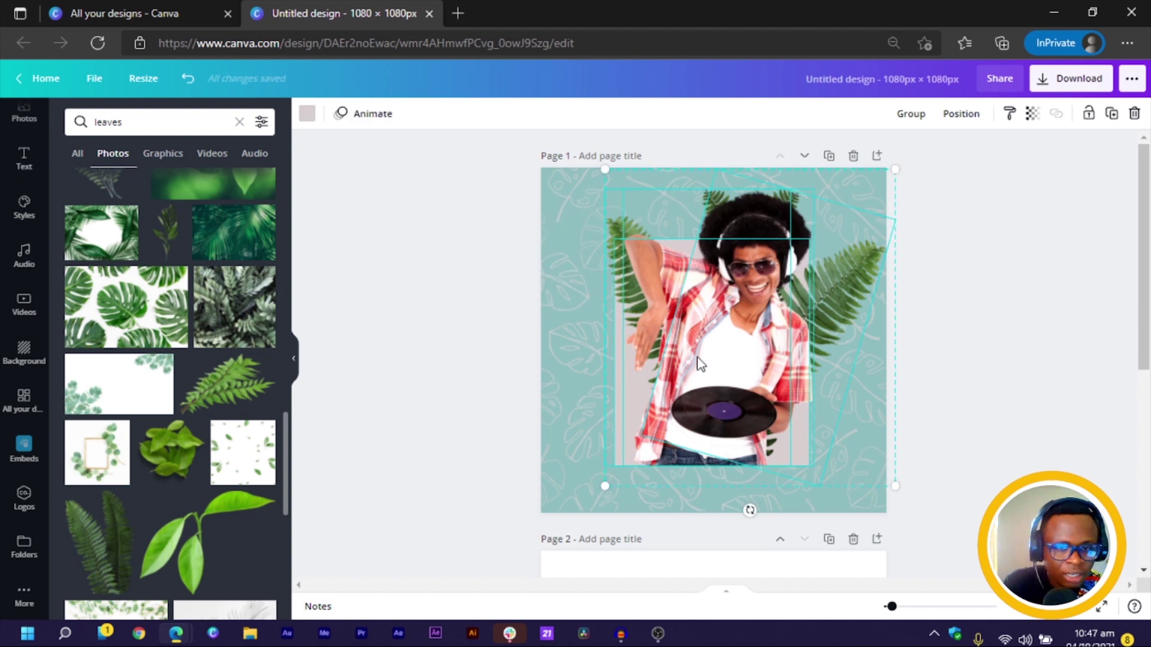
click(818, 359)
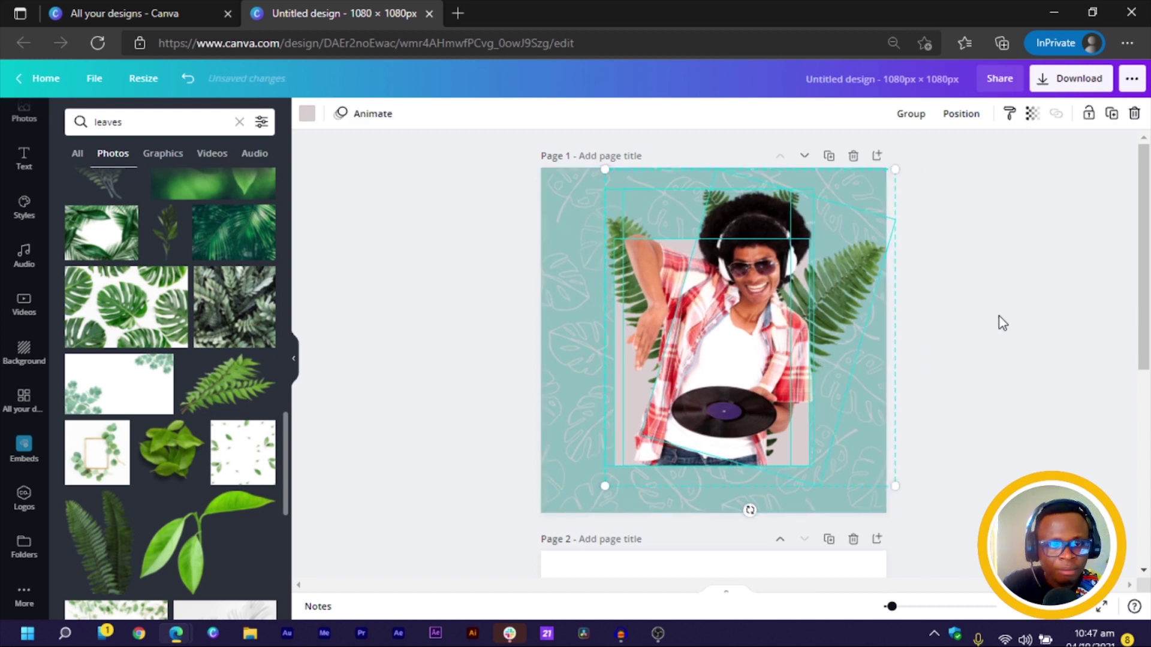
click(842, 273)
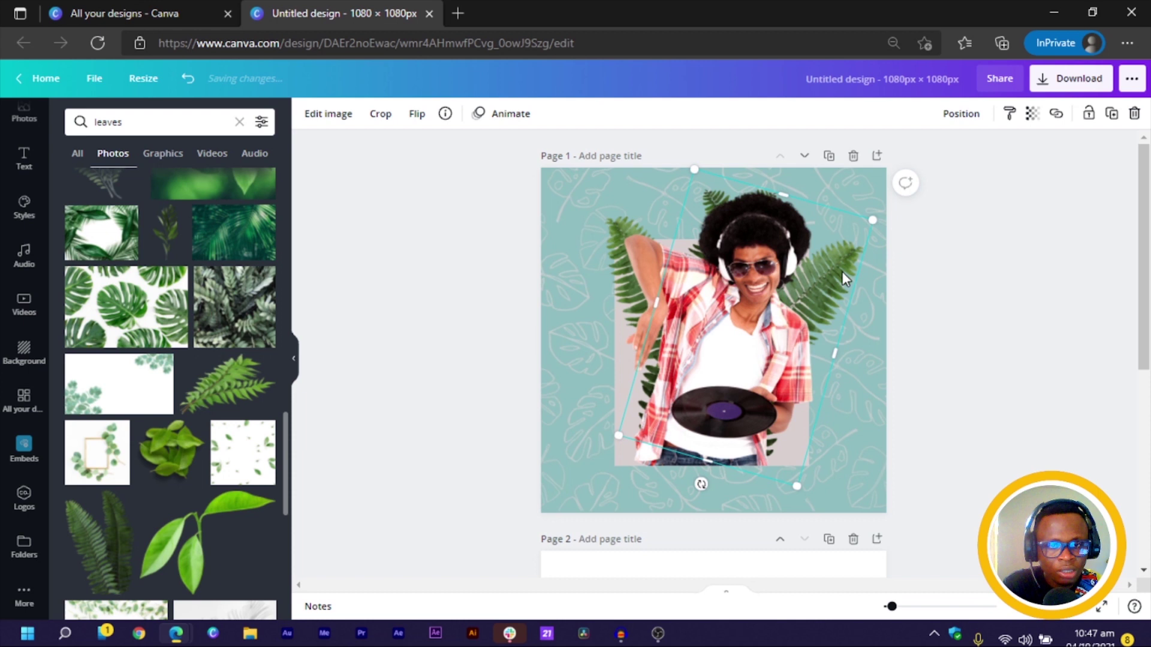
drag(656, 302, 679, 333)
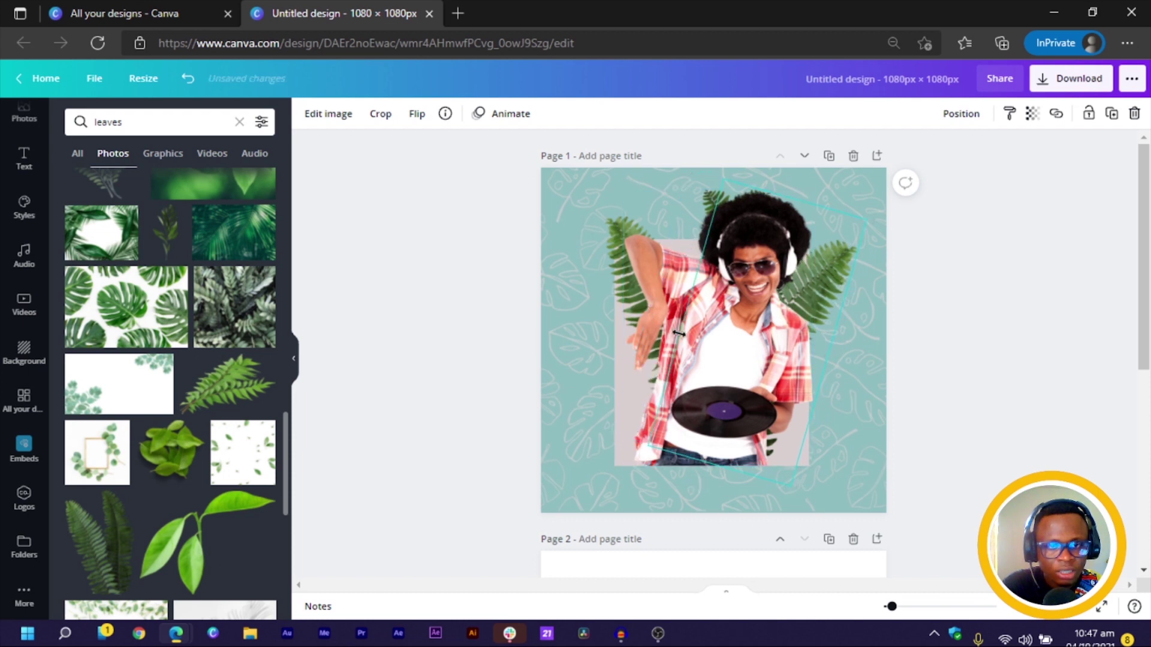
click(491, 327)
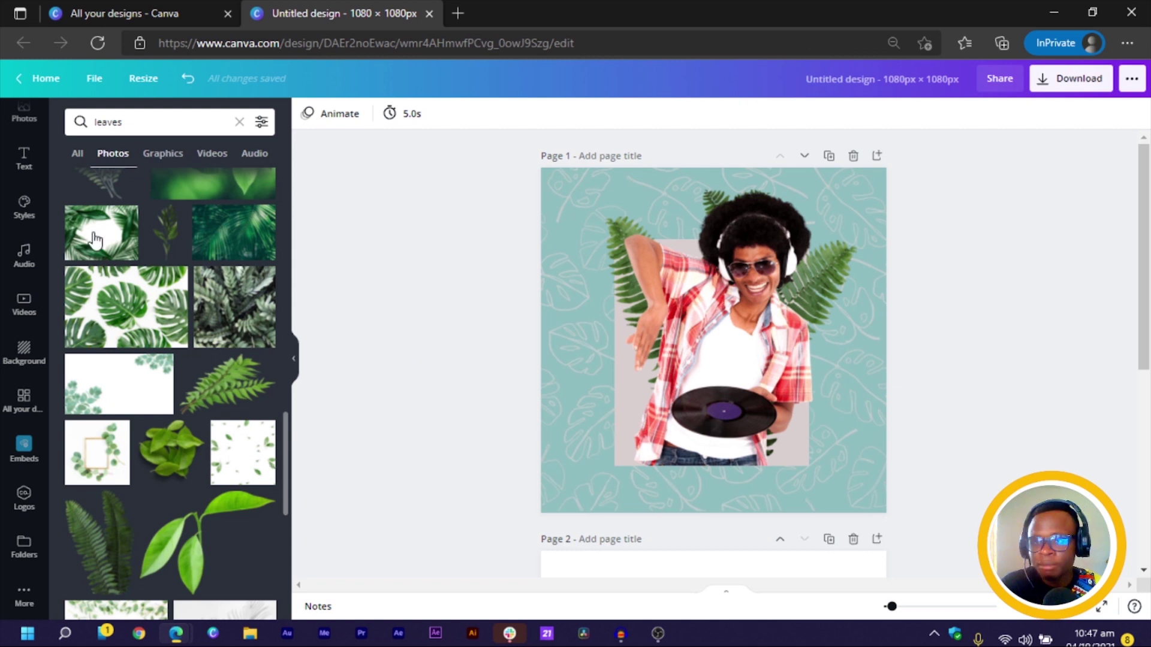
- Add a red gerbera from a 'flower' photo search and shrink it behind the DJ's lower left
click(135, 117)
text(flower)
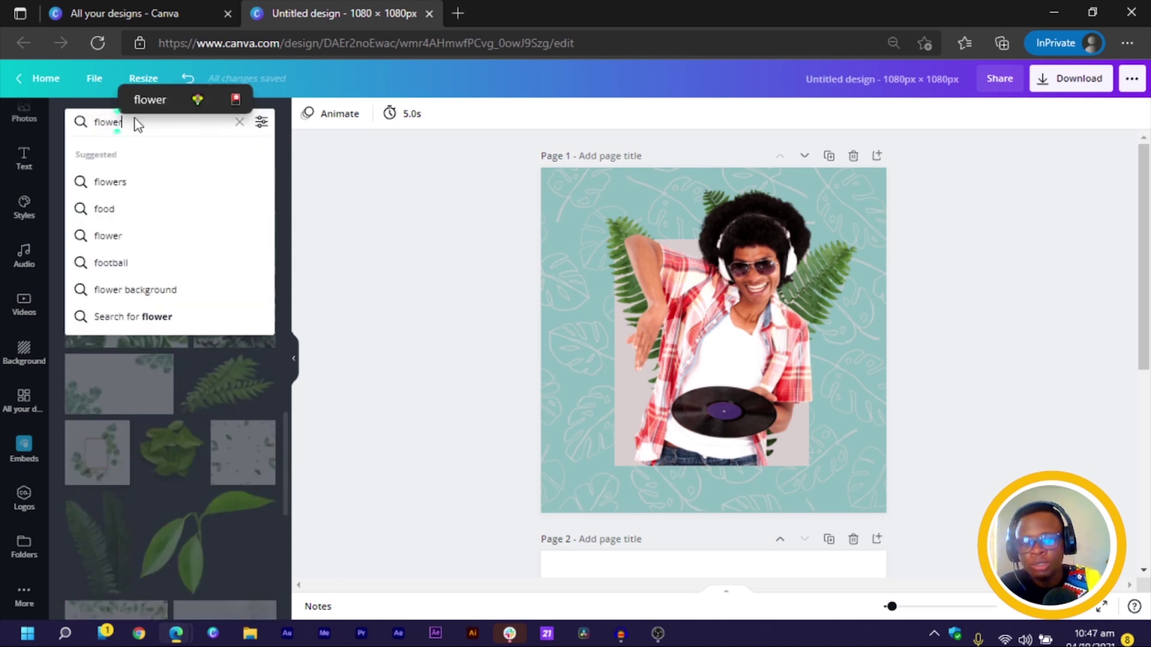
key(Return)
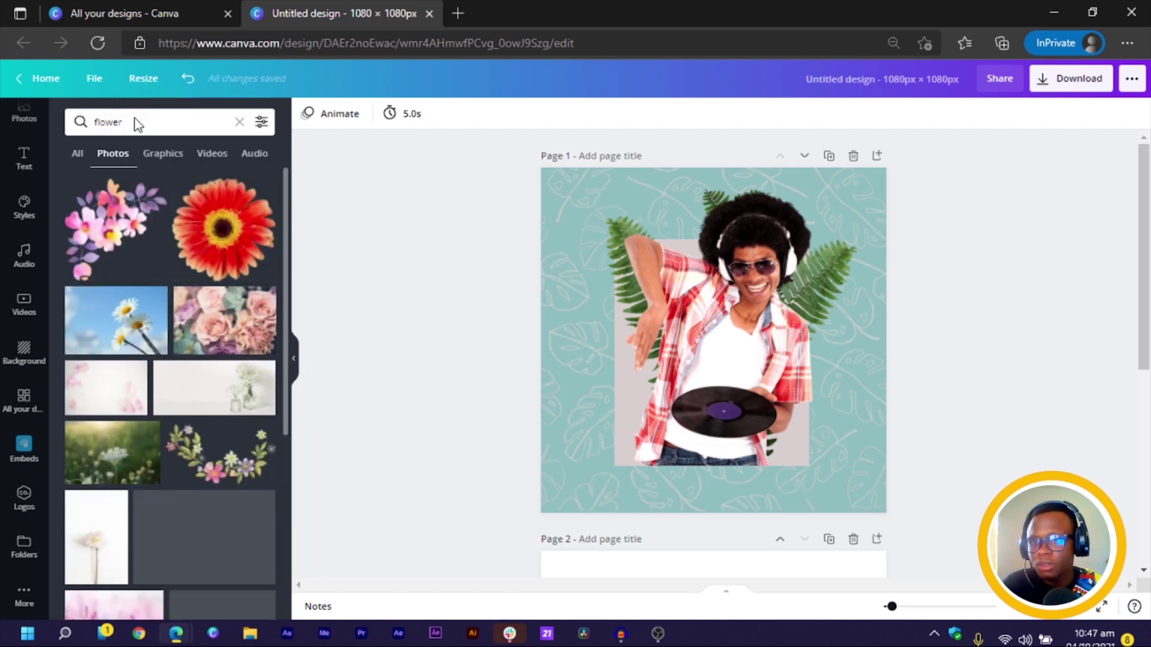
click(671, 336)
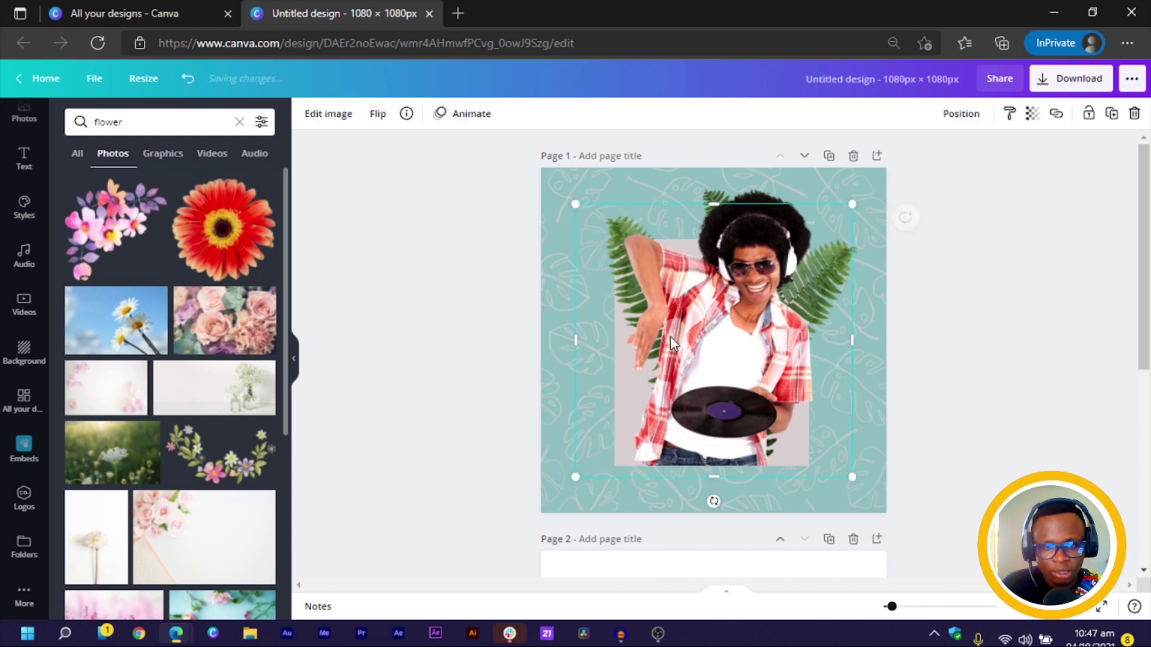
click(219, 231)
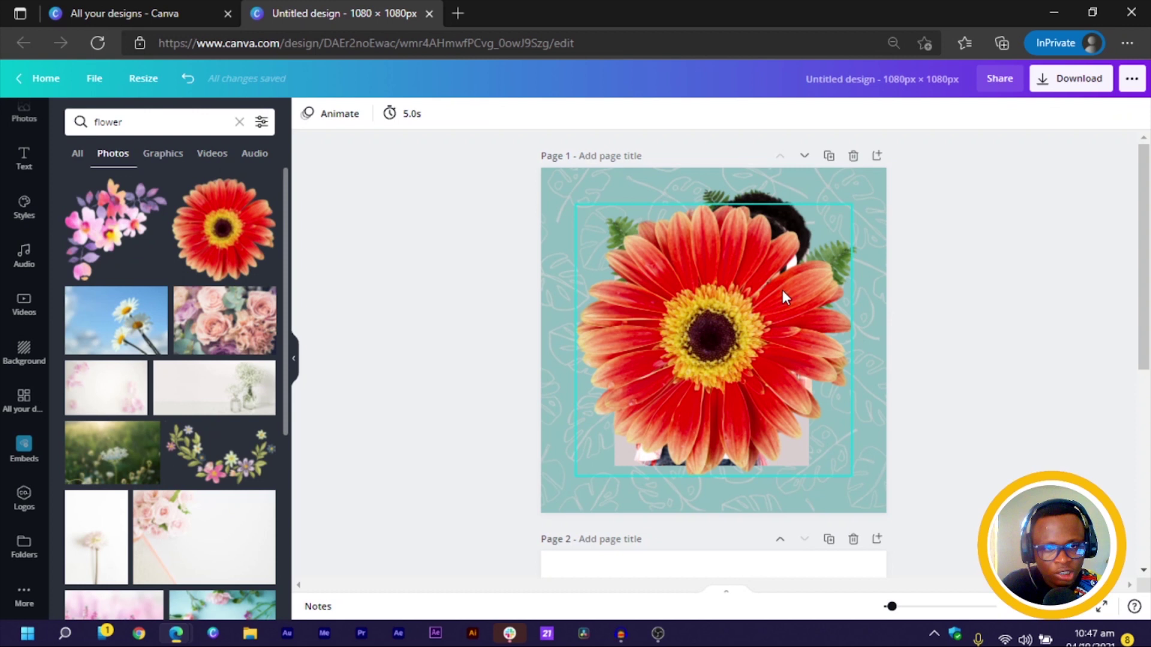
drag(852, 204, 778, 417)
drag(670, 411, 695, 424)
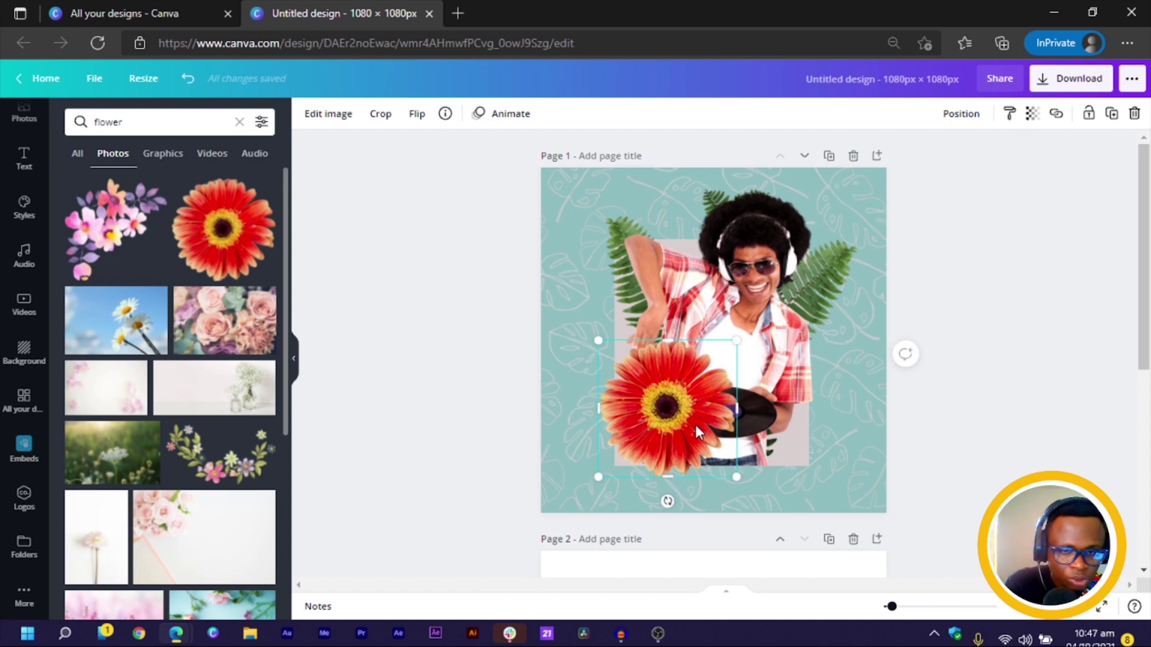
key(ctrl+[)
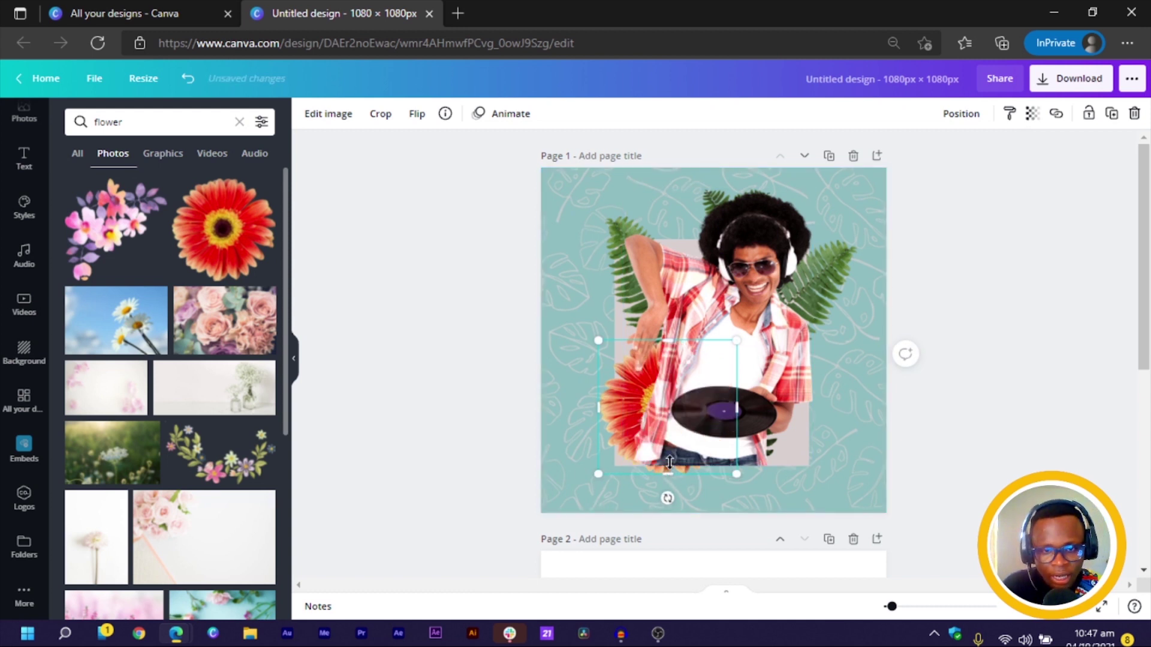
click(366, 407)
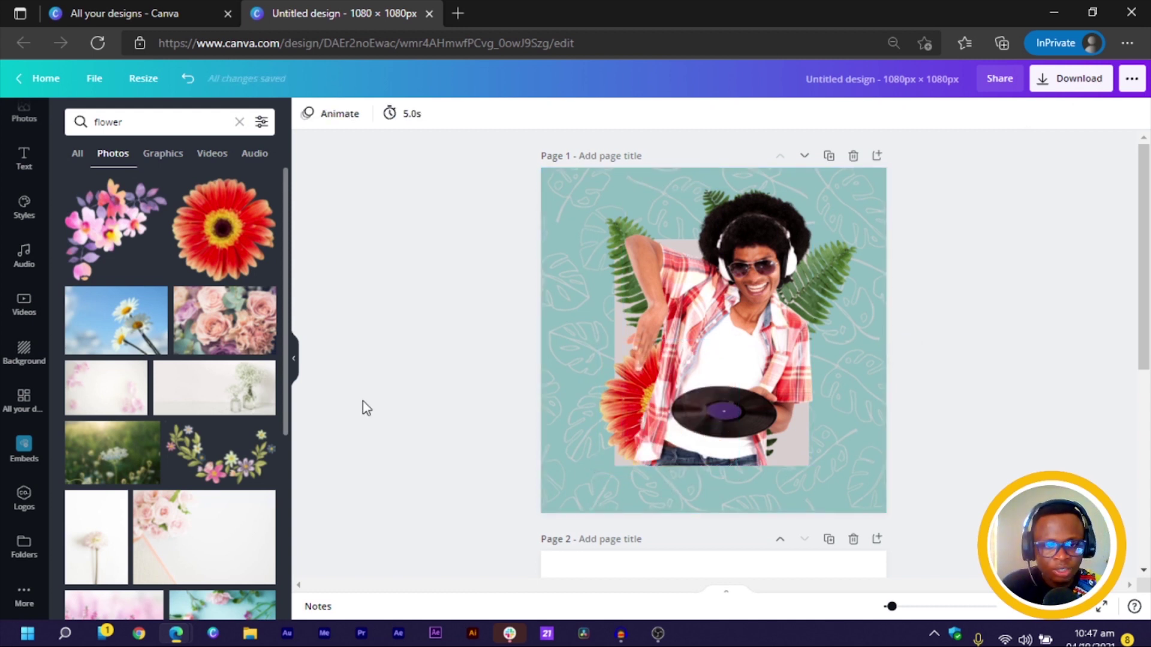
- Duplicate the gerbera onto the record's right side, sent behind the DJ and nudged left
click(620, 408)
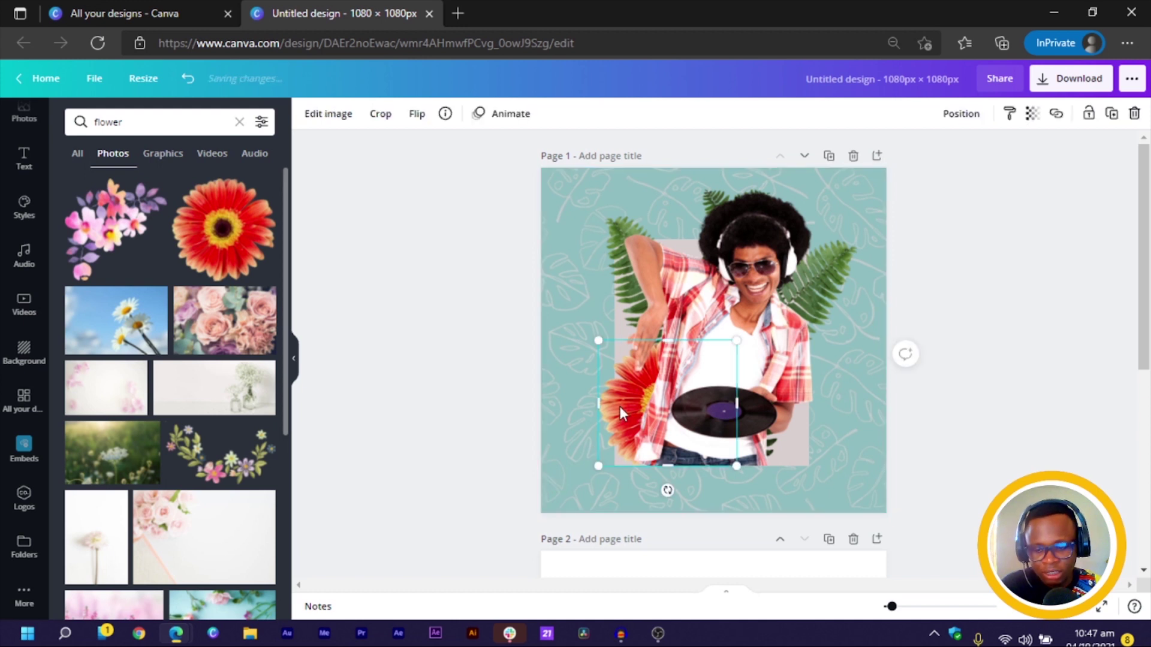
key(ctrl+d)
drag(617, 409, 721, 404)
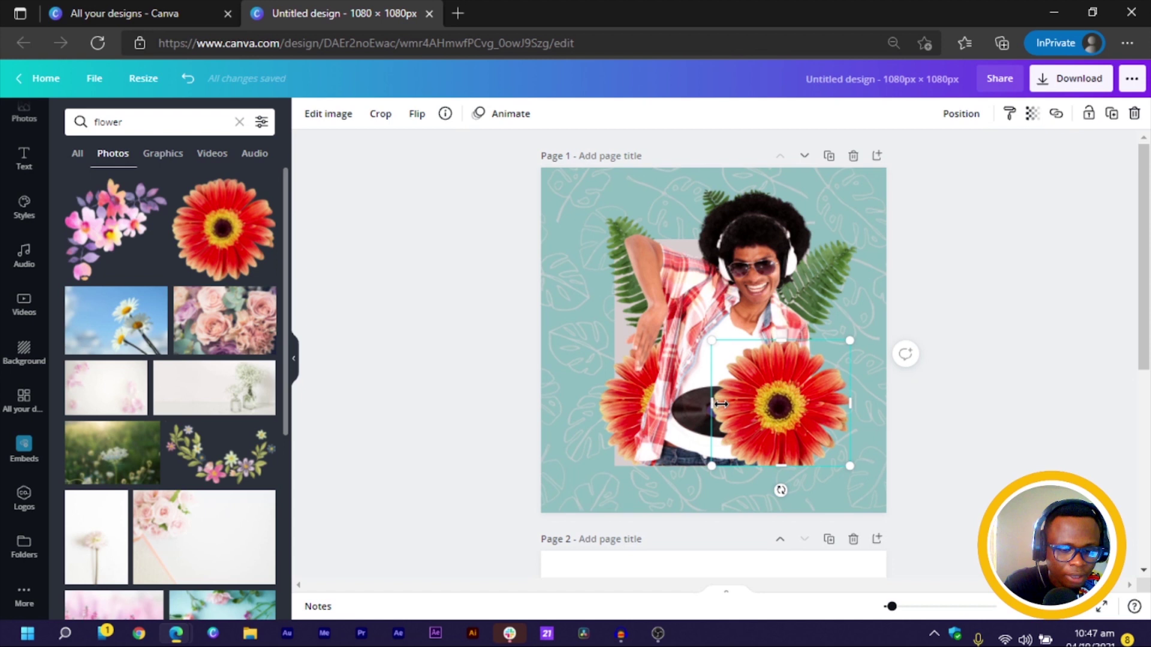
key(ctrl+bracketleft)
key(shift+Left)
key(shift+Left)
key(shift+Left)
key(shift+Left)
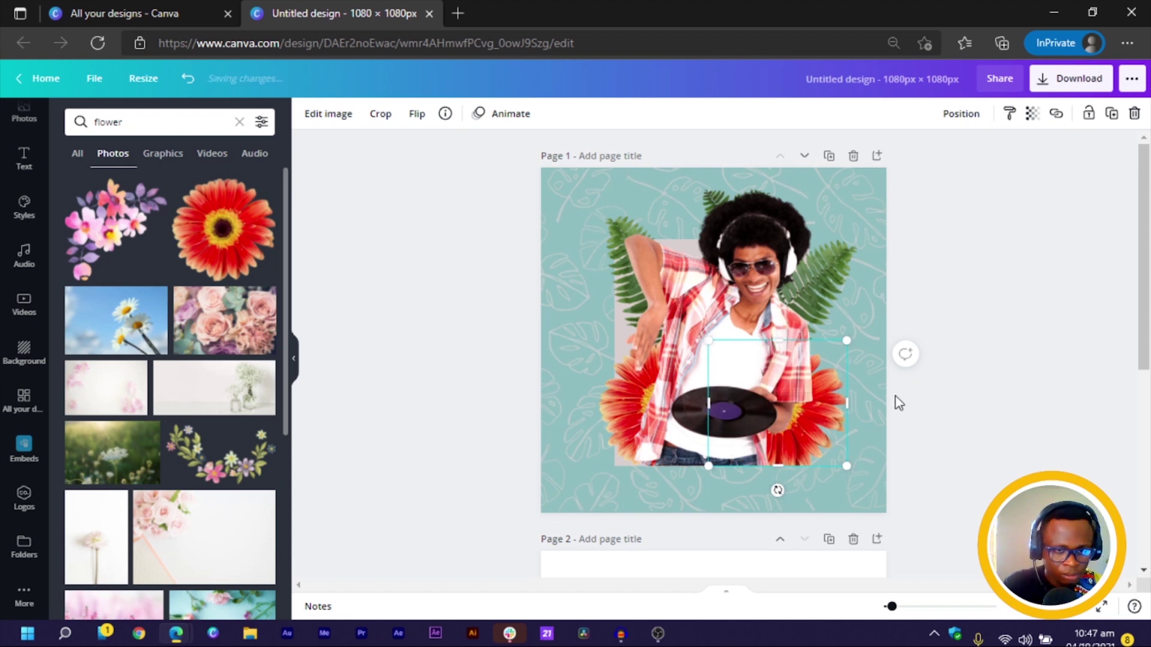
click(1013, 323)
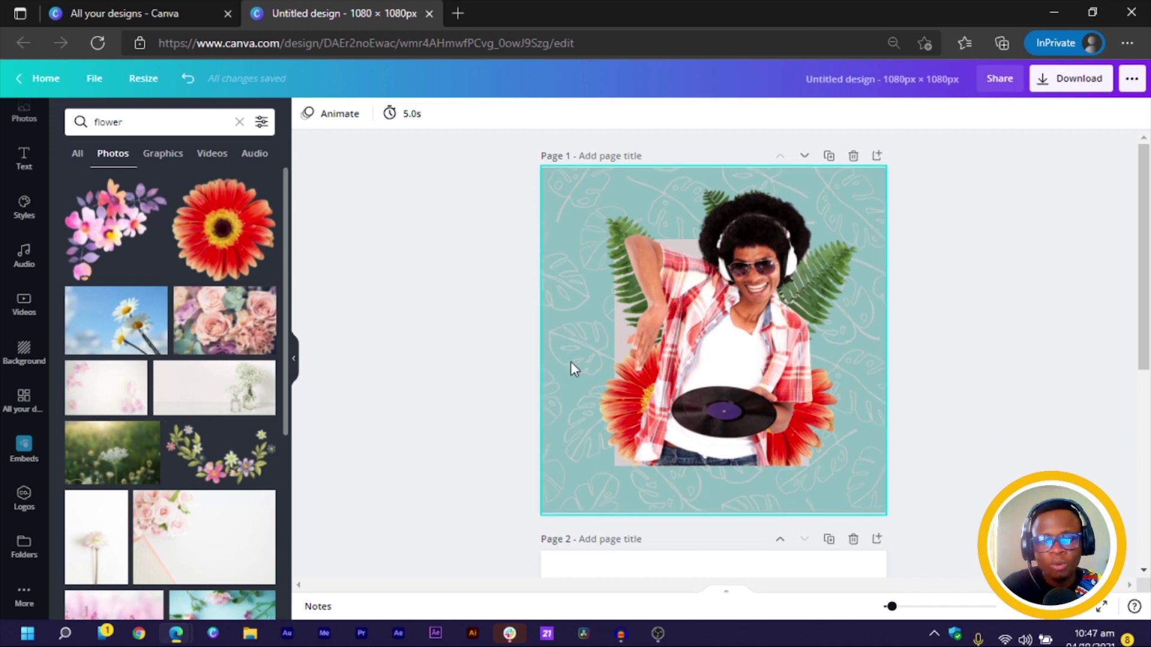
- Add a heading text box, type 'Disco' in it, and select all of its text
click(24, 157)
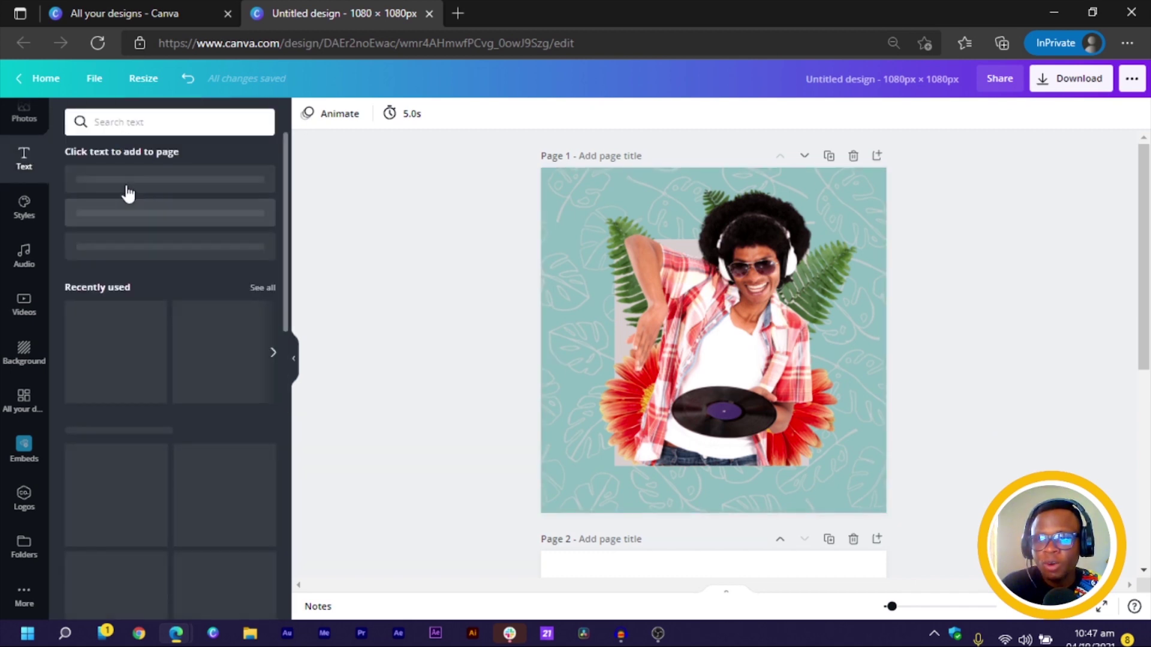
click(81, 189)
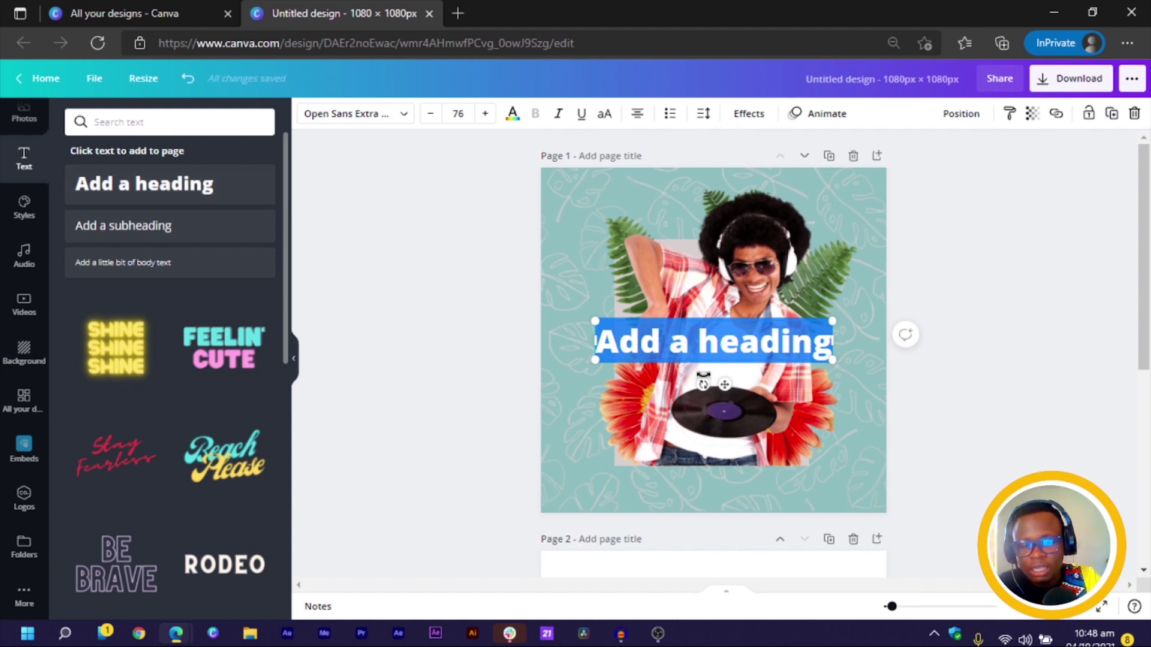
text(dis)
key(BackSpace)
key(BackSpace)
key(BackSpace)
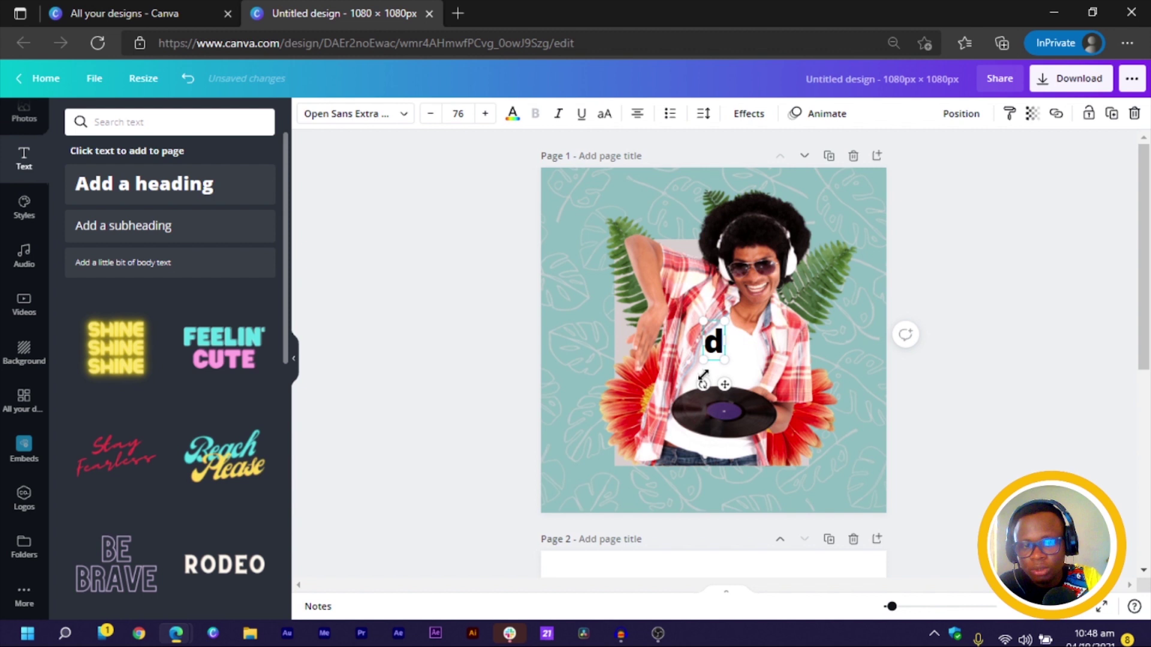
text(DIS)
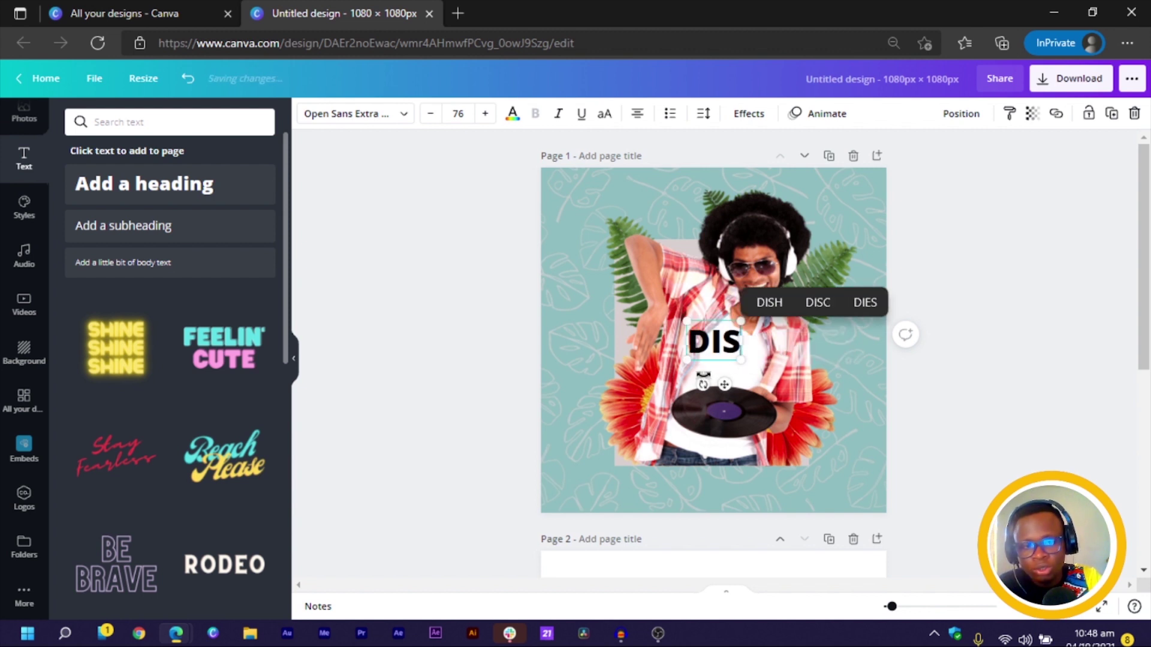
key(BackSpace)
key(BackSpace)
text(isco)
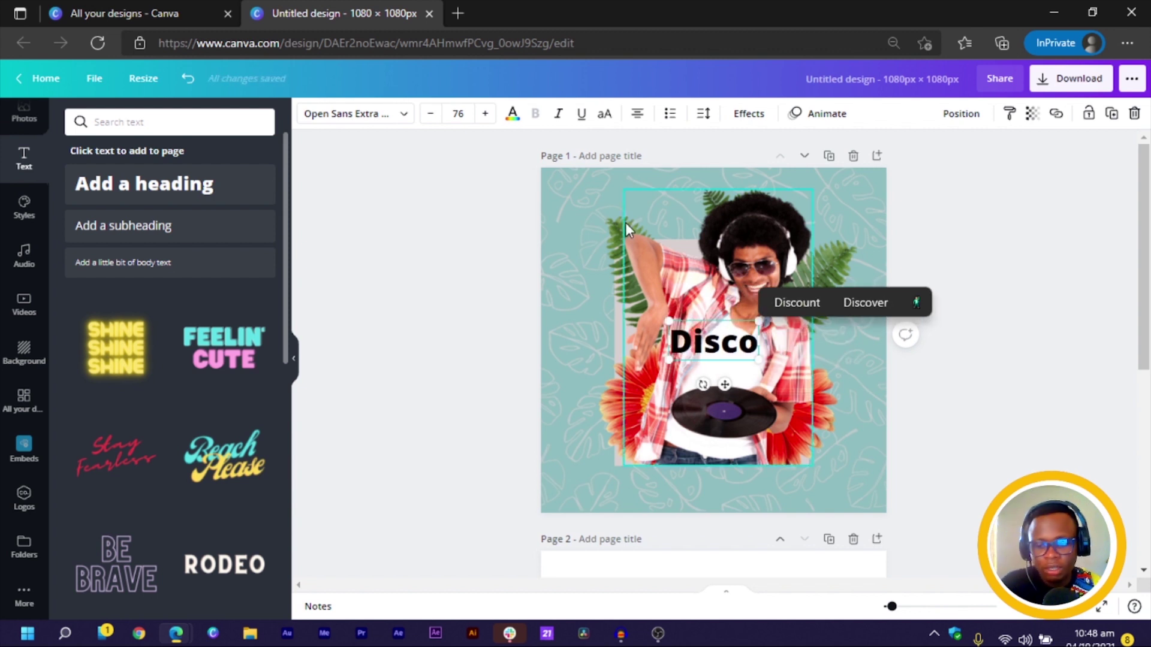
key(ctrl+a)
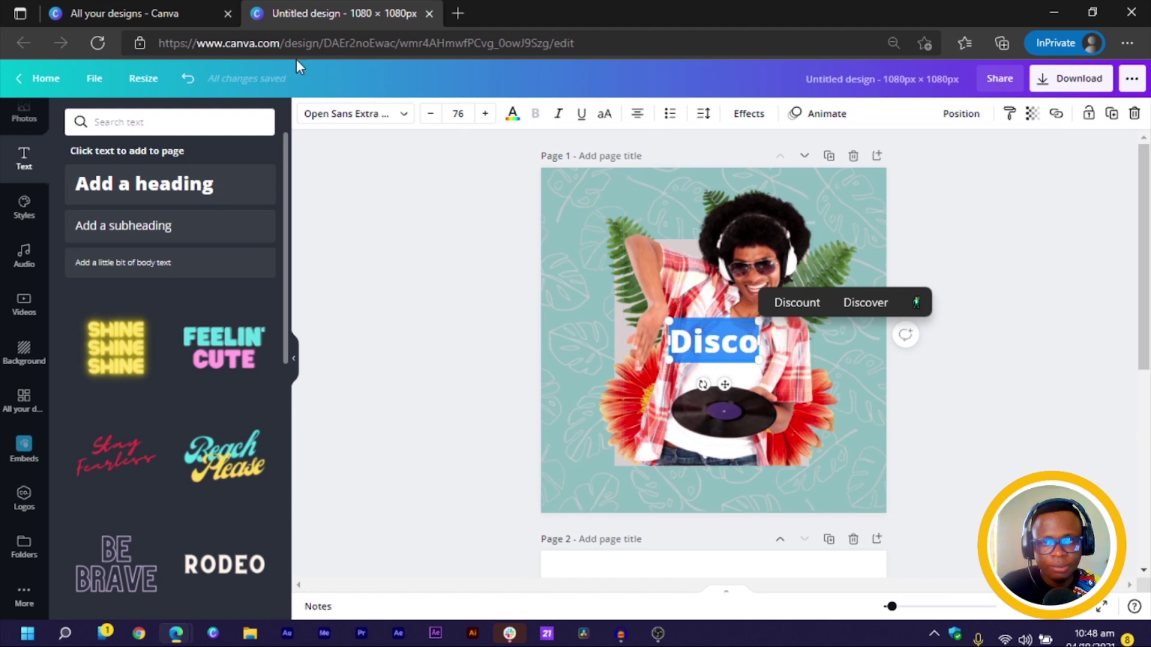
- Search the heading's fonts for 'script', then 'brush', and browse the results for Brusher
click(354, 120)
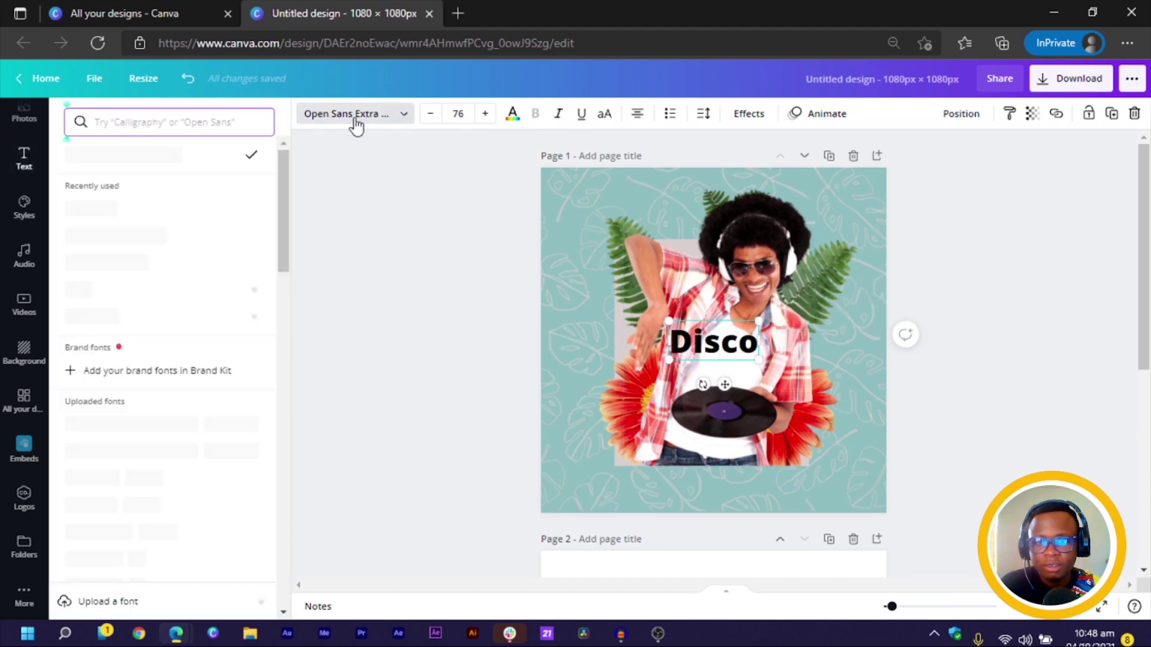
click(203, 122)
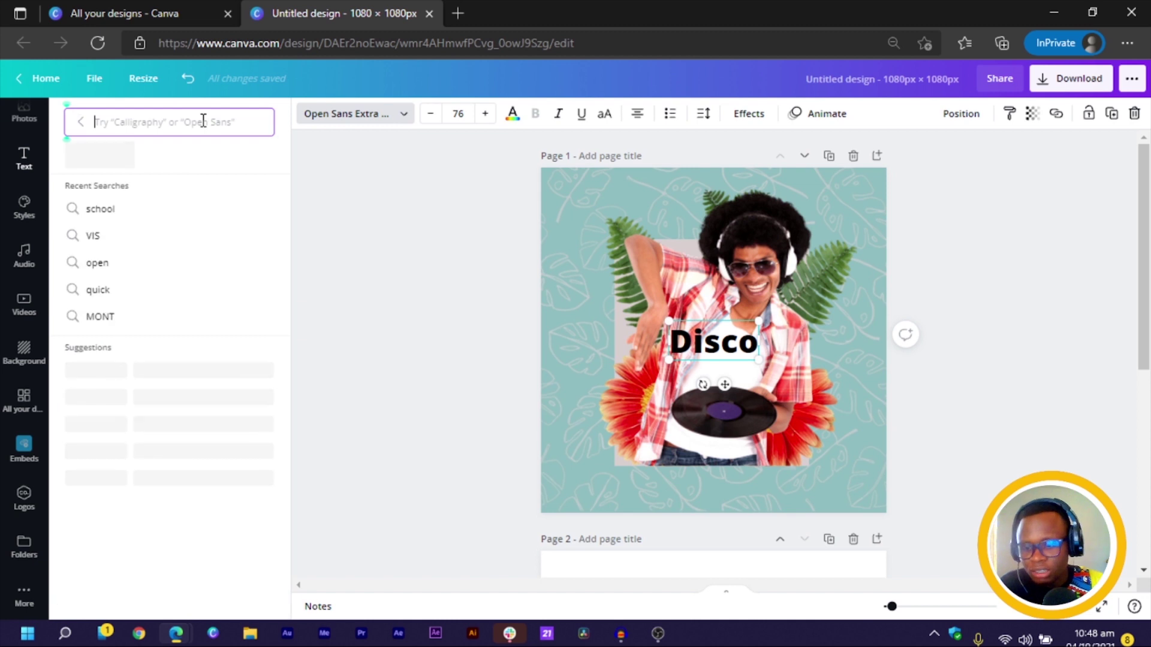
text(script)
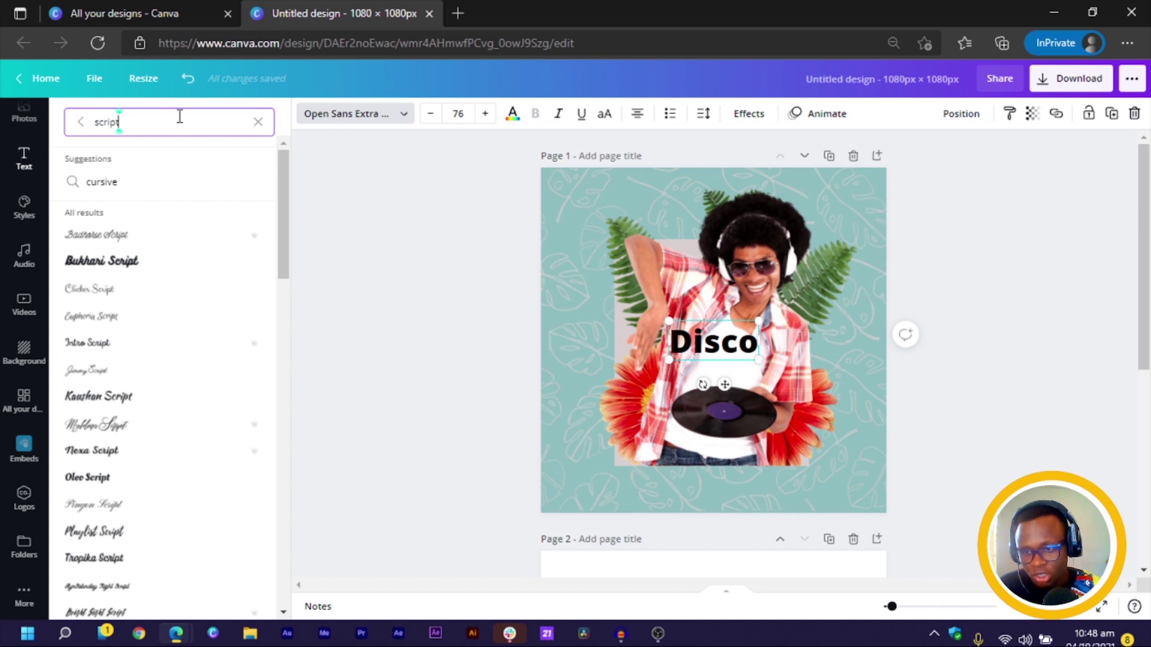
key(BackSpace)
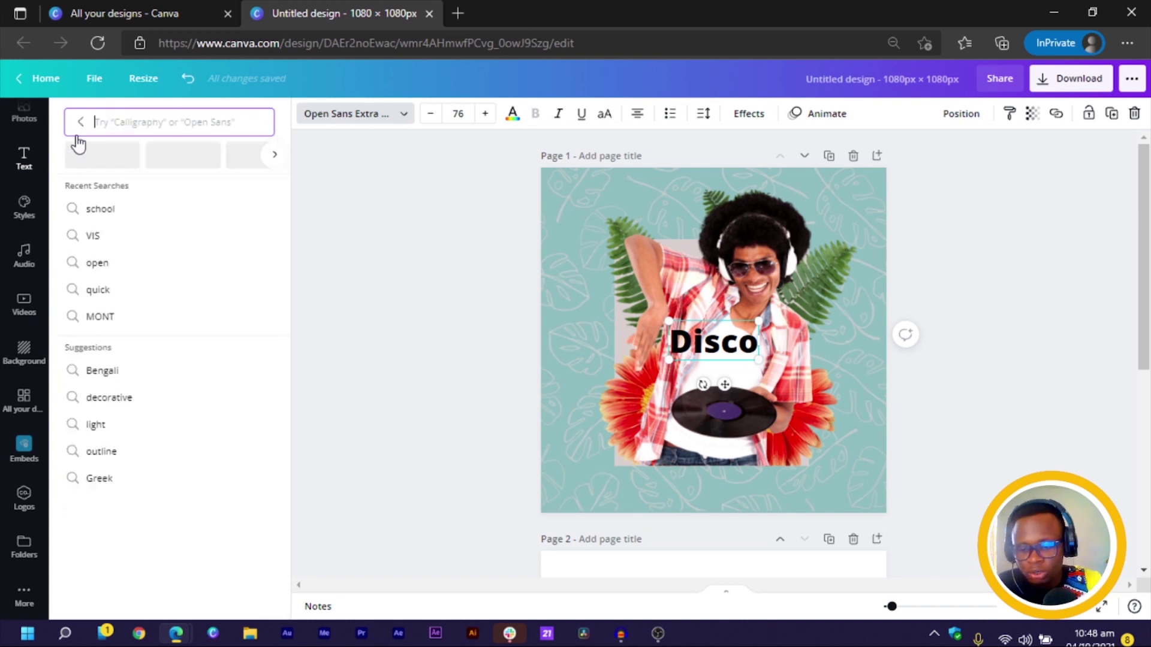
text(brush)
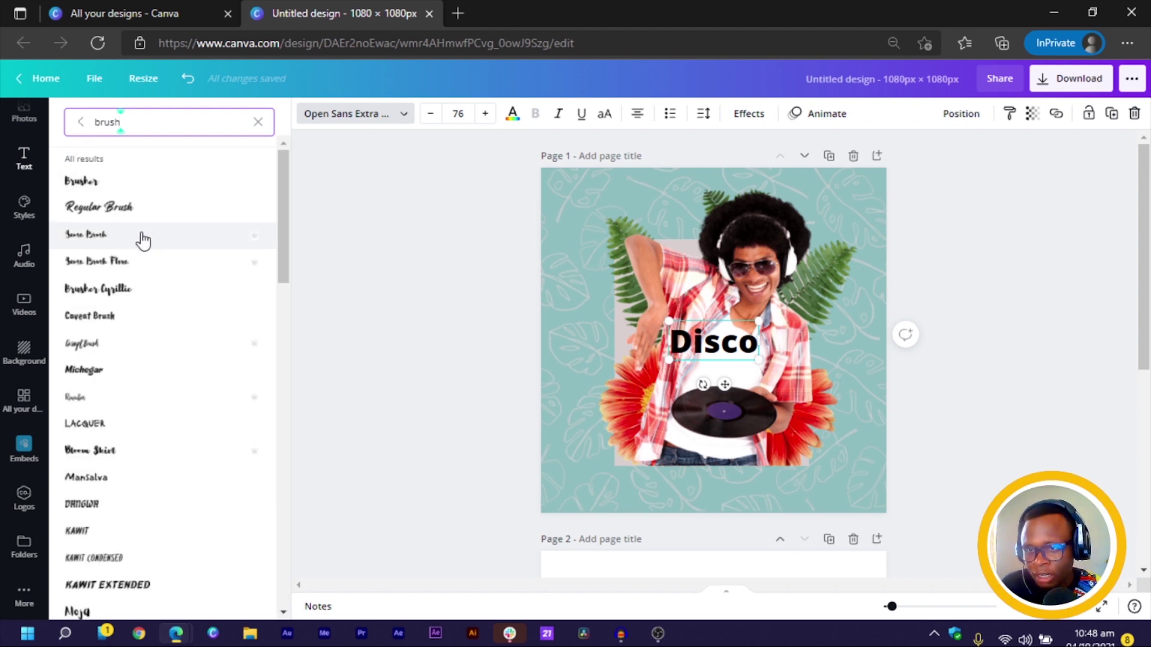
scroll(142, 497, down, 2)
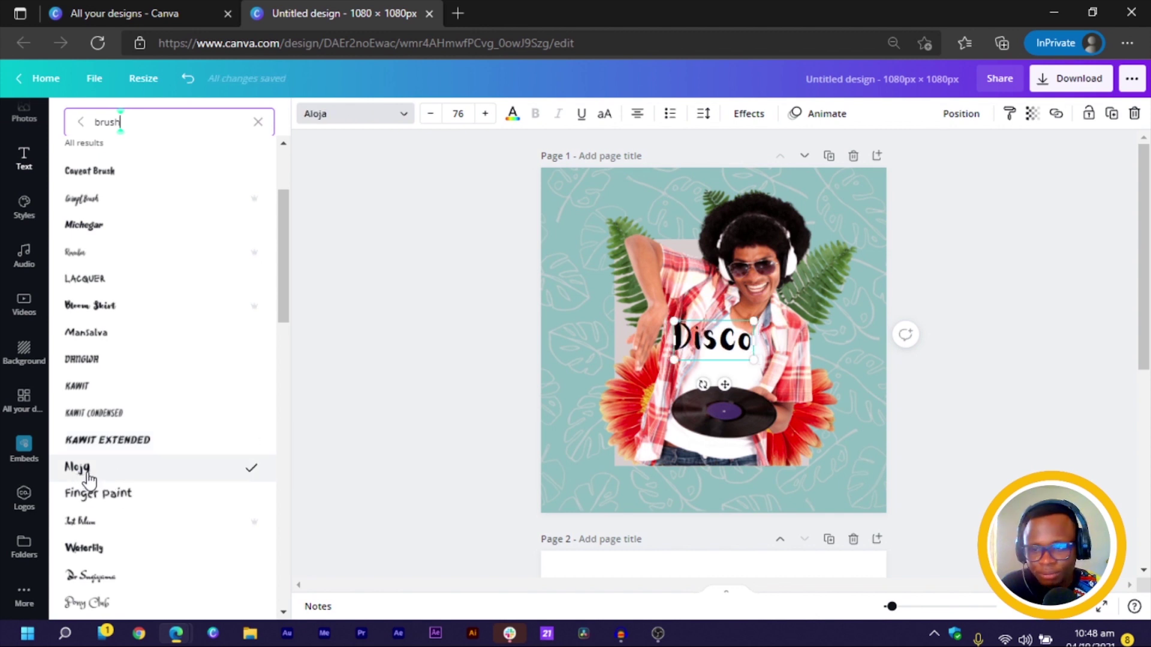
scroll(87, 478, down, 2)
scroll(96, 468, down, 2)
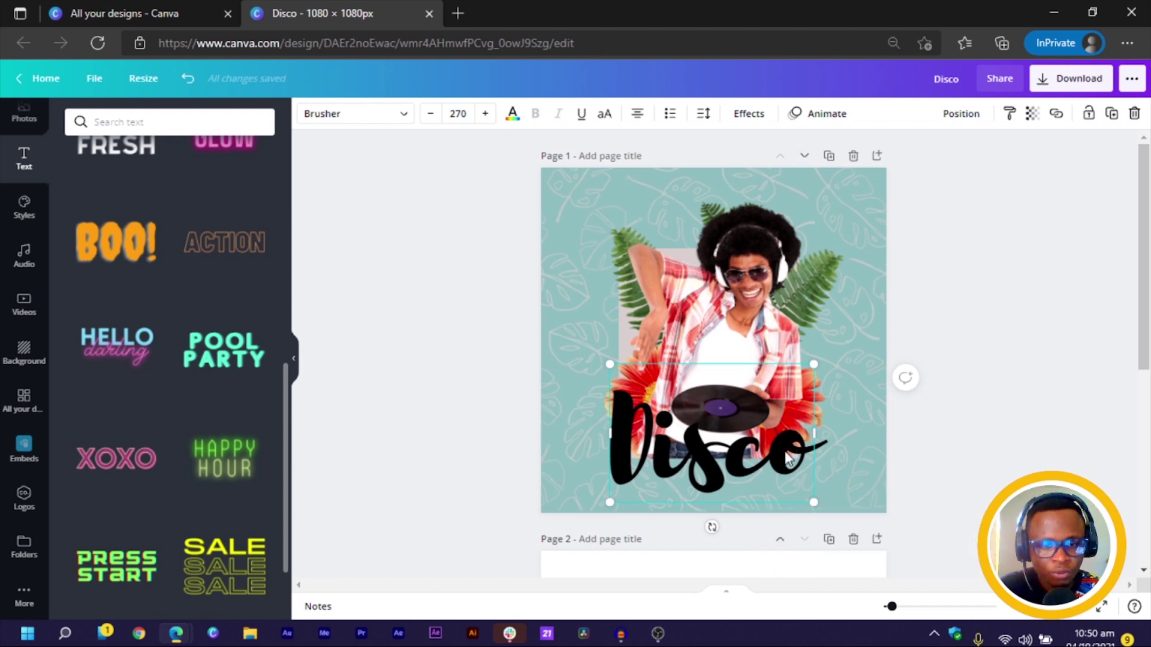
- Give the Disco title a coral-red Echo effect with offset 28
click(748, 117)
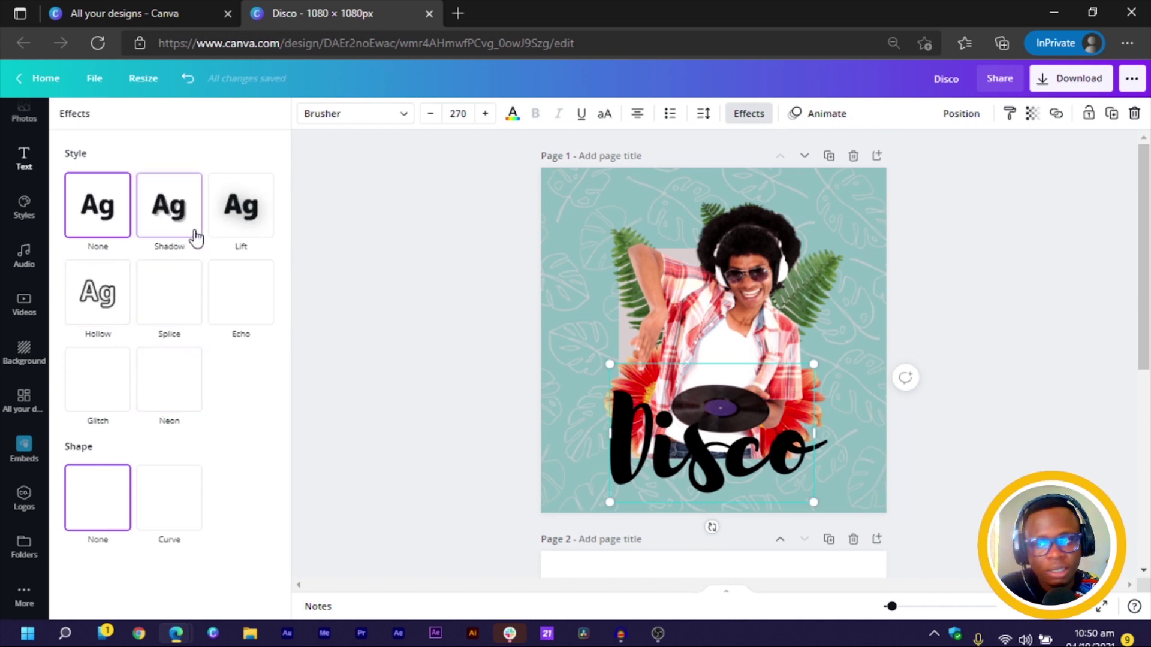
click(244, 305)
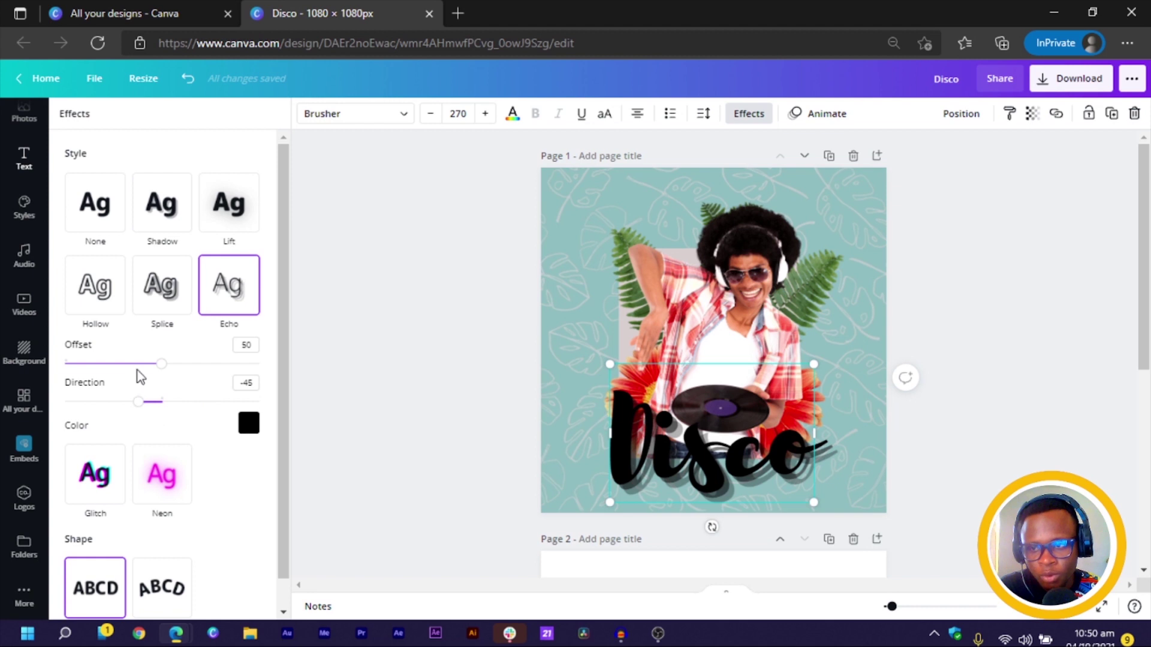
click(249, 425)
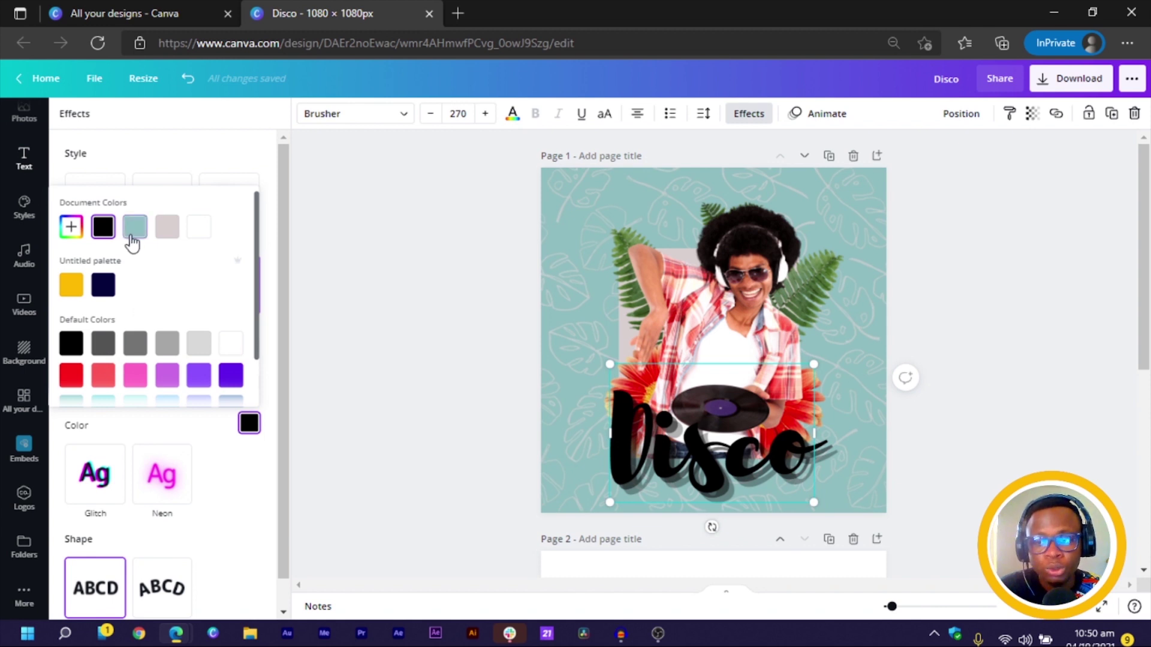
click(103, 375)
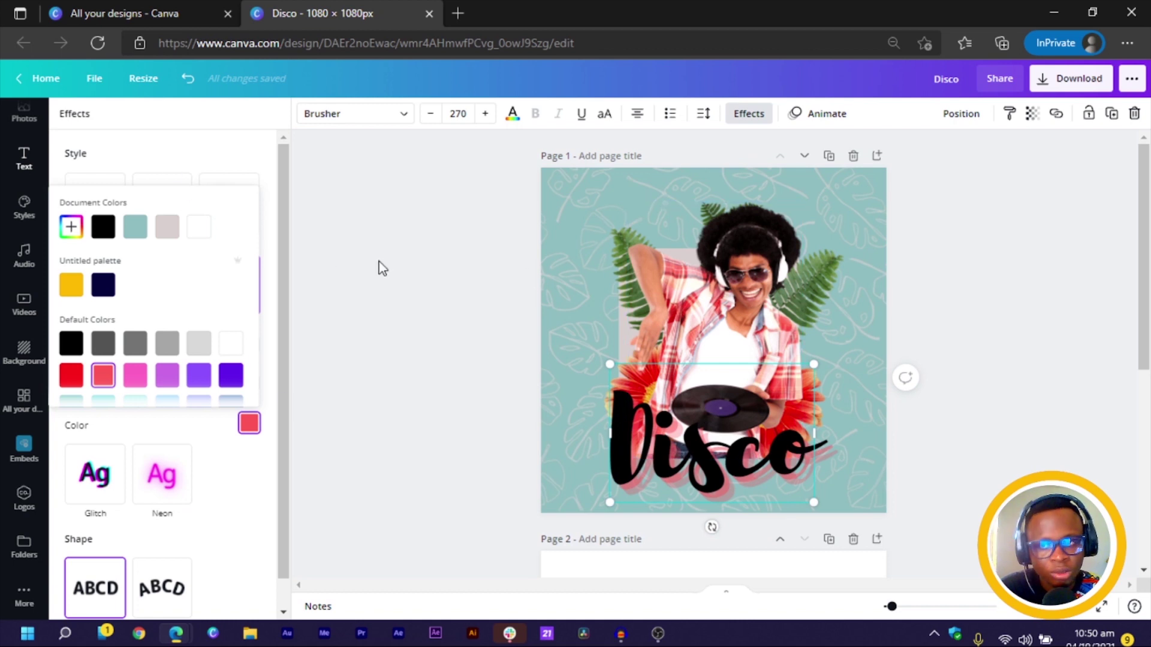
click(209, 150)
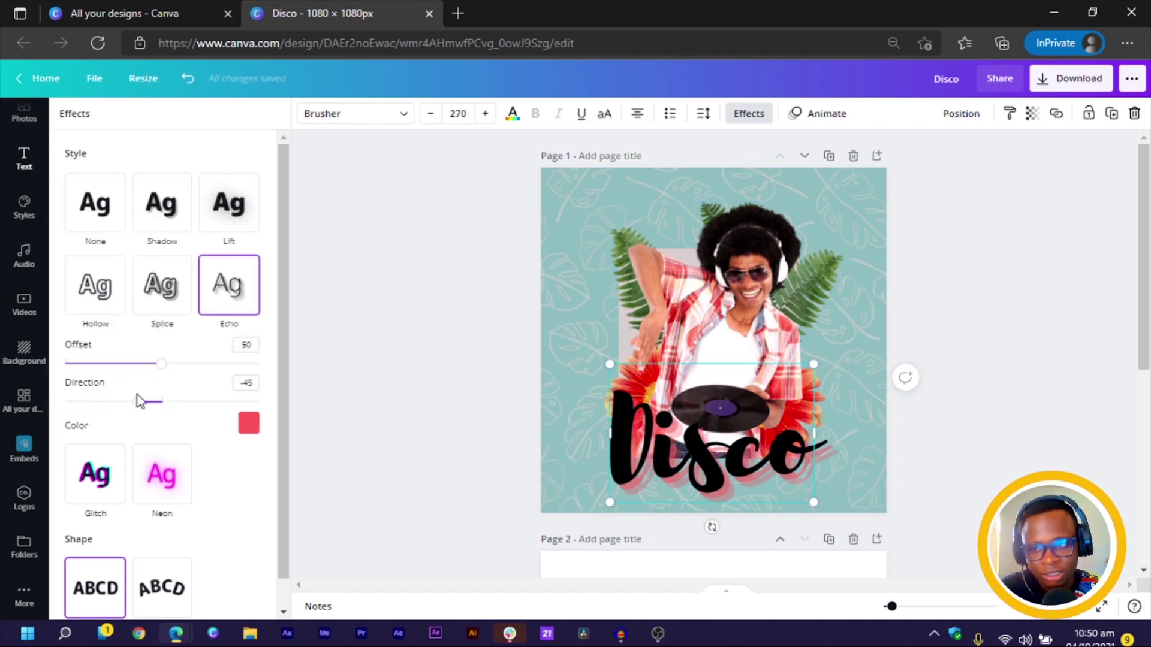
drag(162, 364, 120, 384)
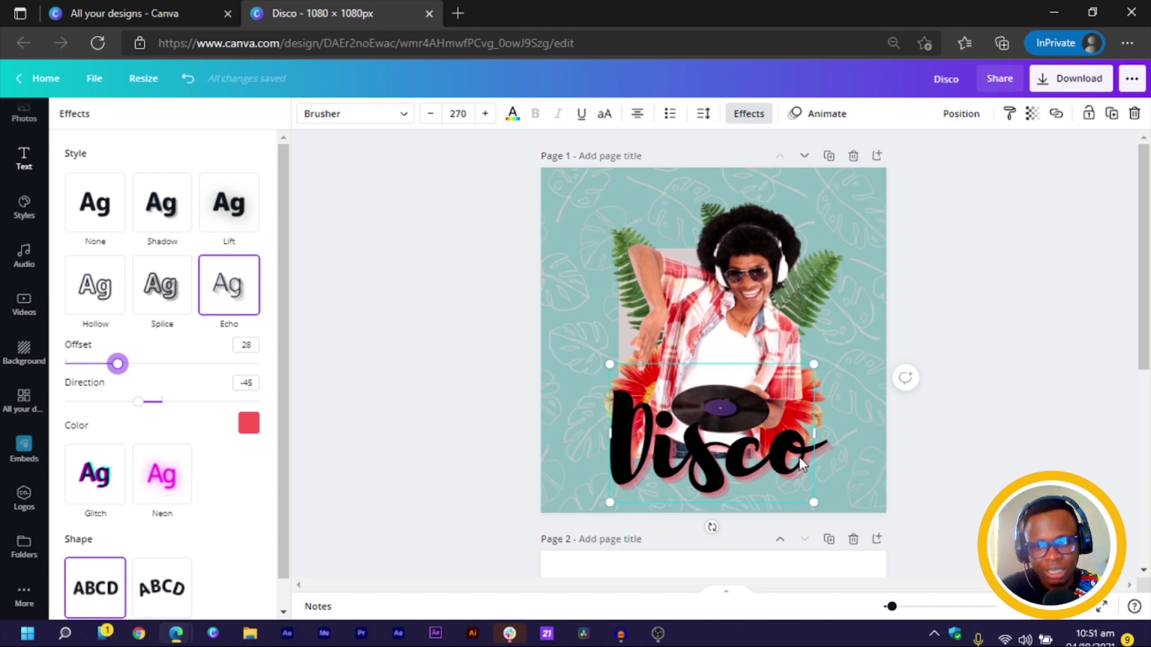
- Replace the echo with a coral Shadow at offset 29 and transparency 100
click(155, 223)
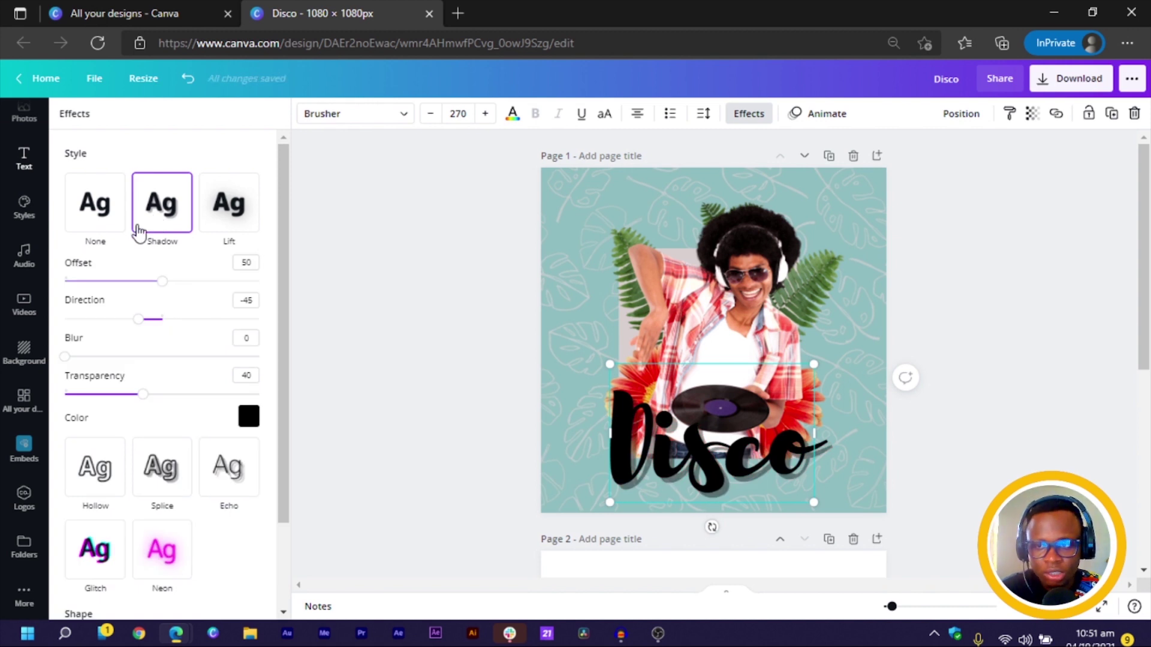
drag(143, 395, 197, 395)
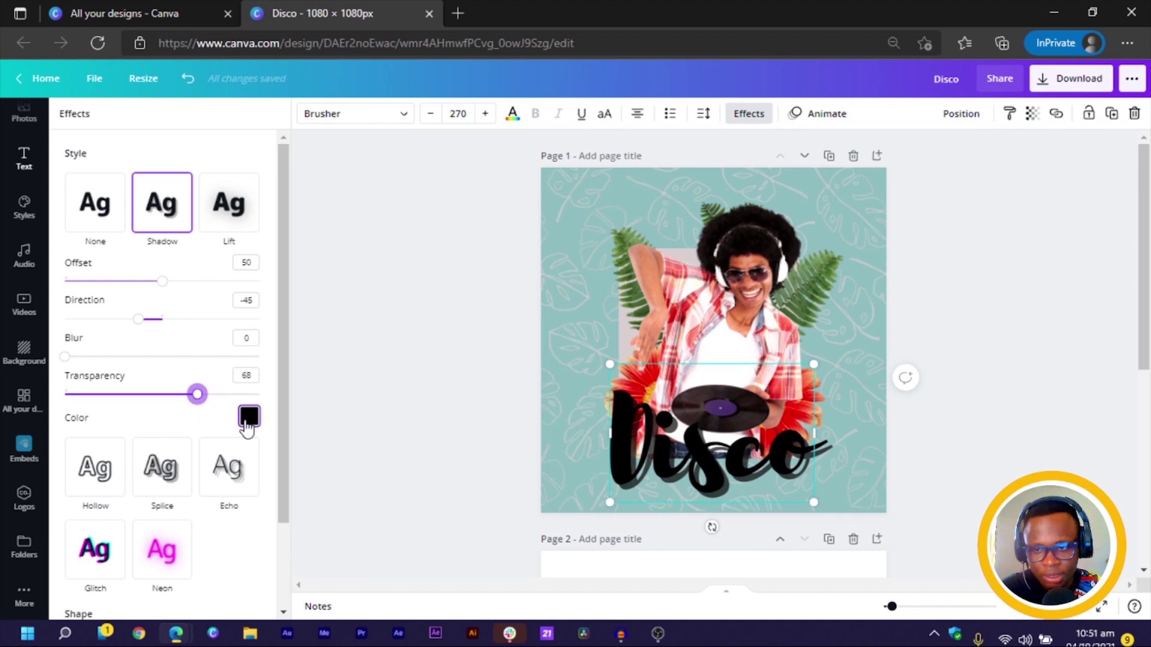
click(249, 416)
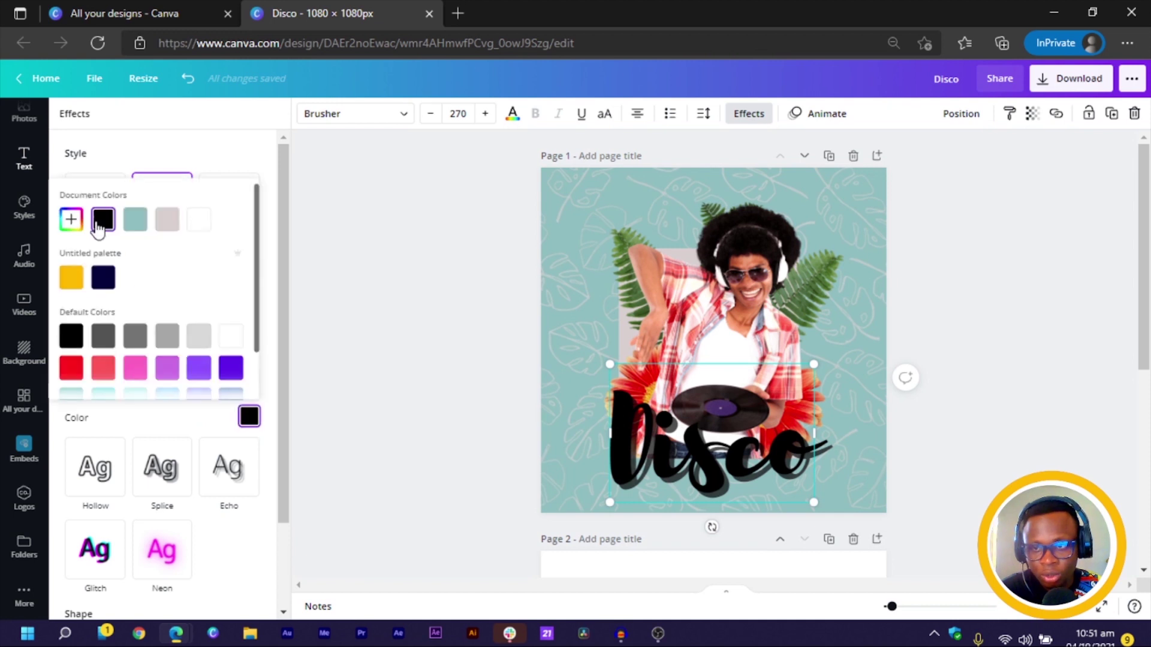
click(100, 373)
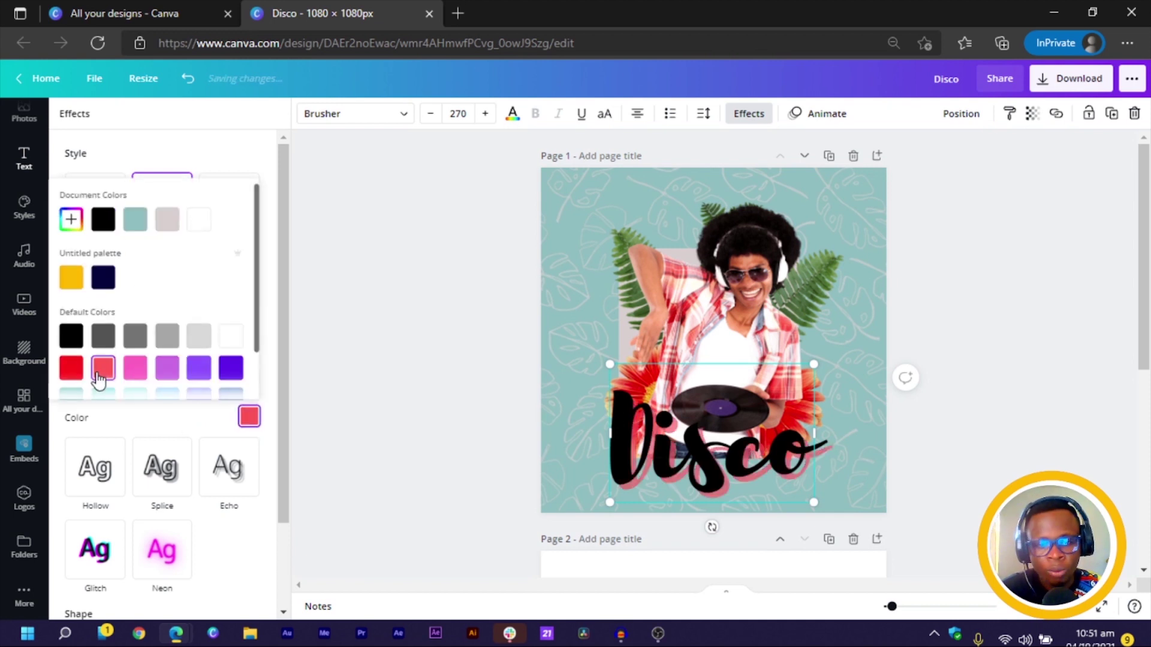
click(180, 158)
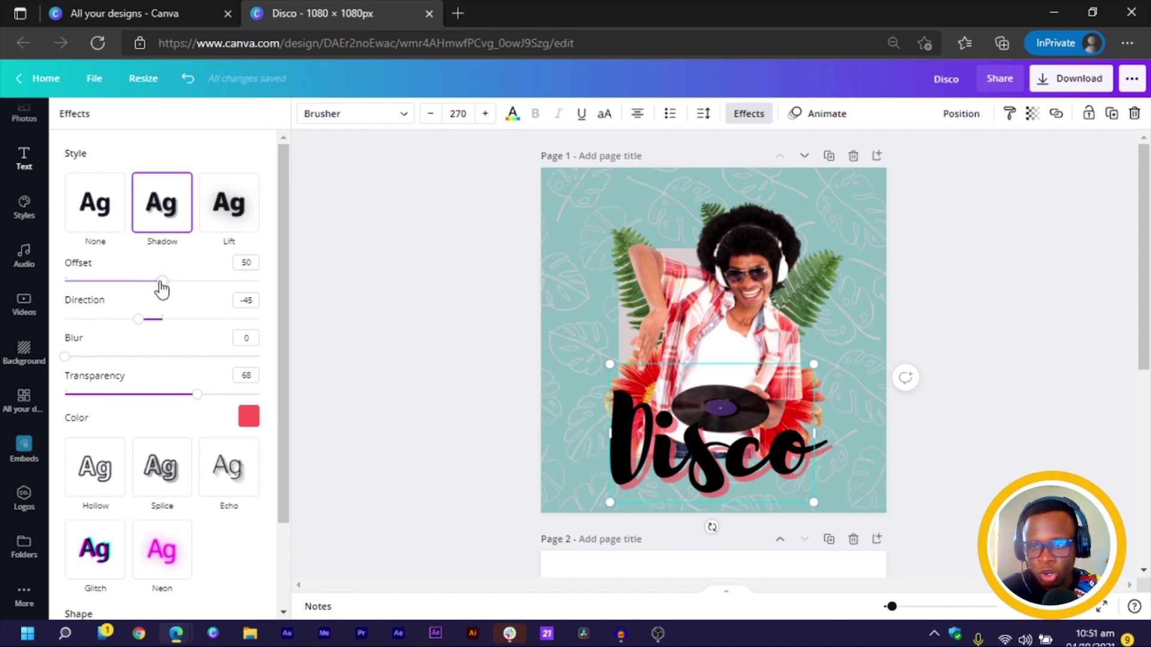
drag(162, 280, 124, 282)
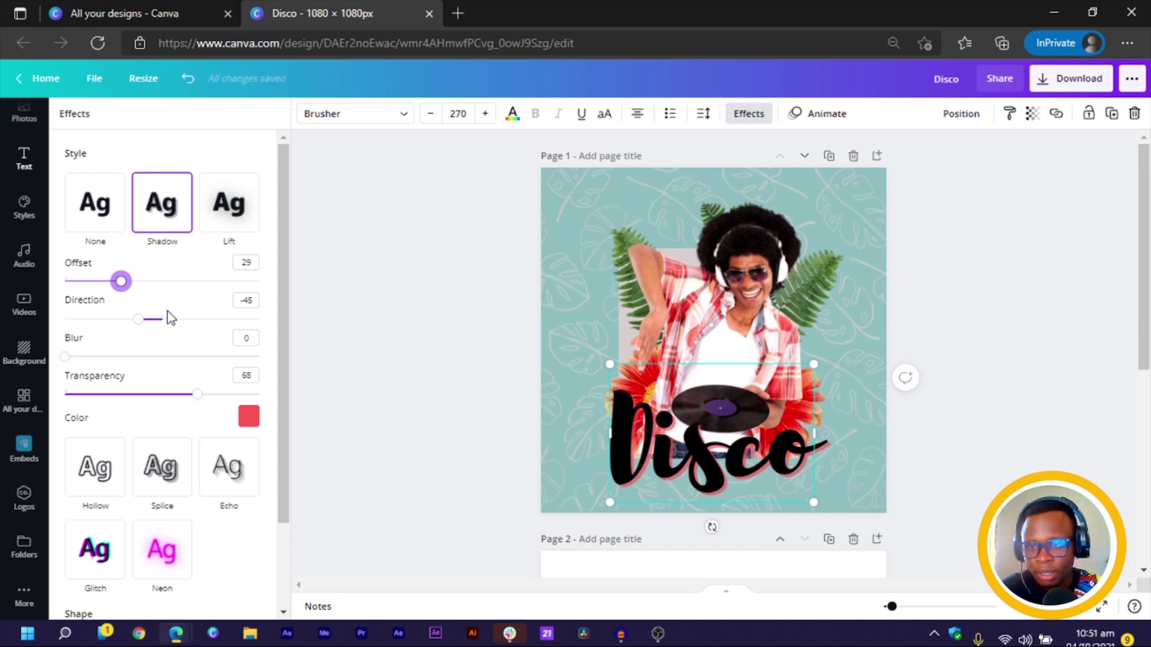
drag(196, 398, 272, 397)
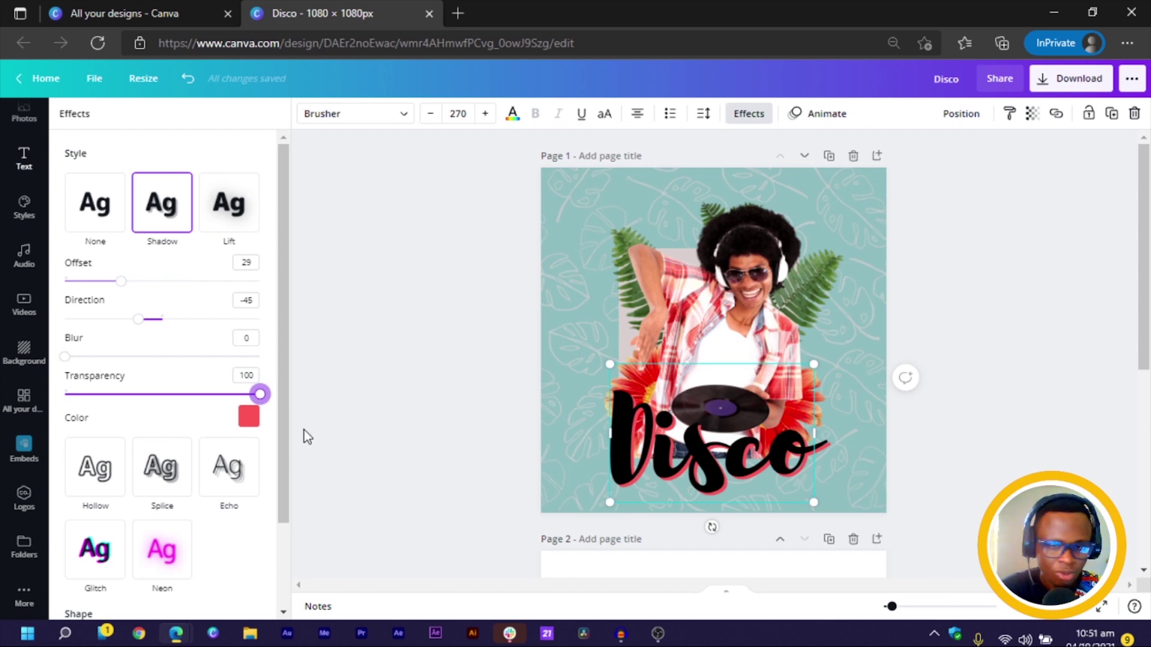
- Set the top Disco layer's effect to None and nudge it up-left over the pink copy
scroll(725, 379, down, 1)
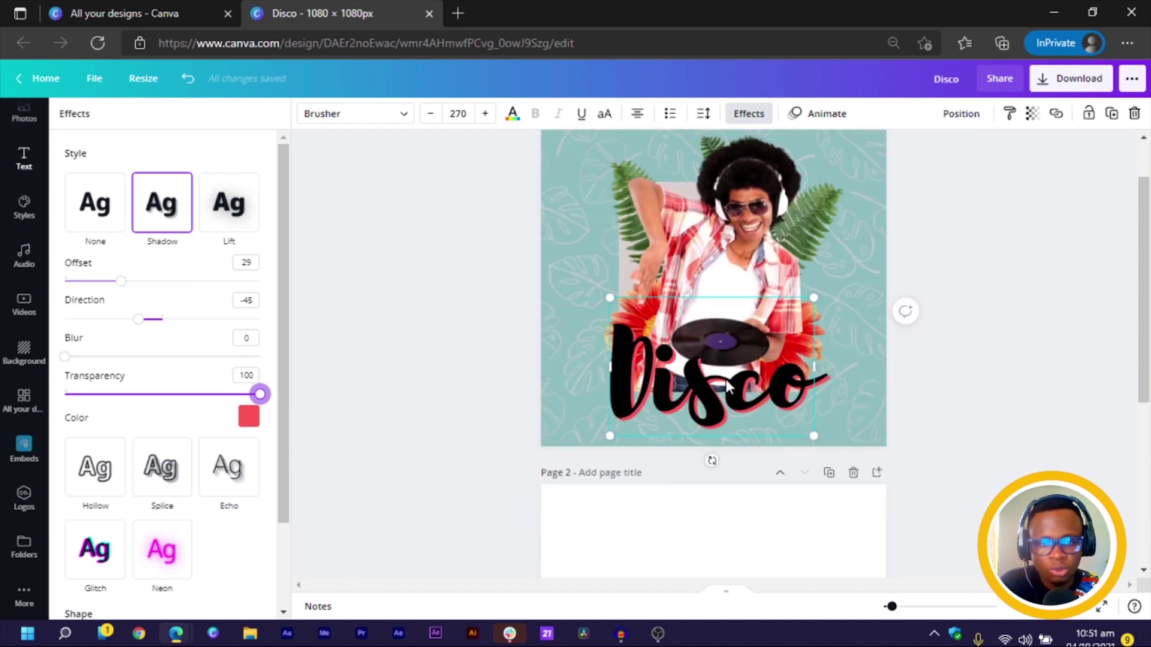
click(24, 159)
click(708, 393)
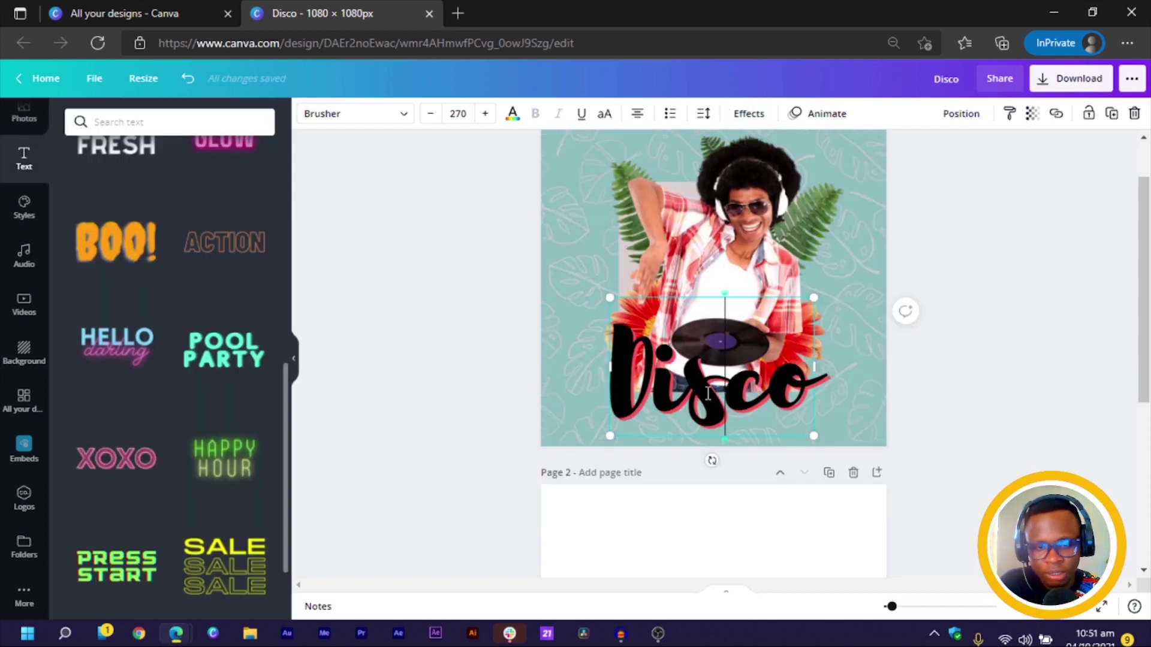
key(ctrl+z)
key(ctrl+z)
key(ctrl+z)
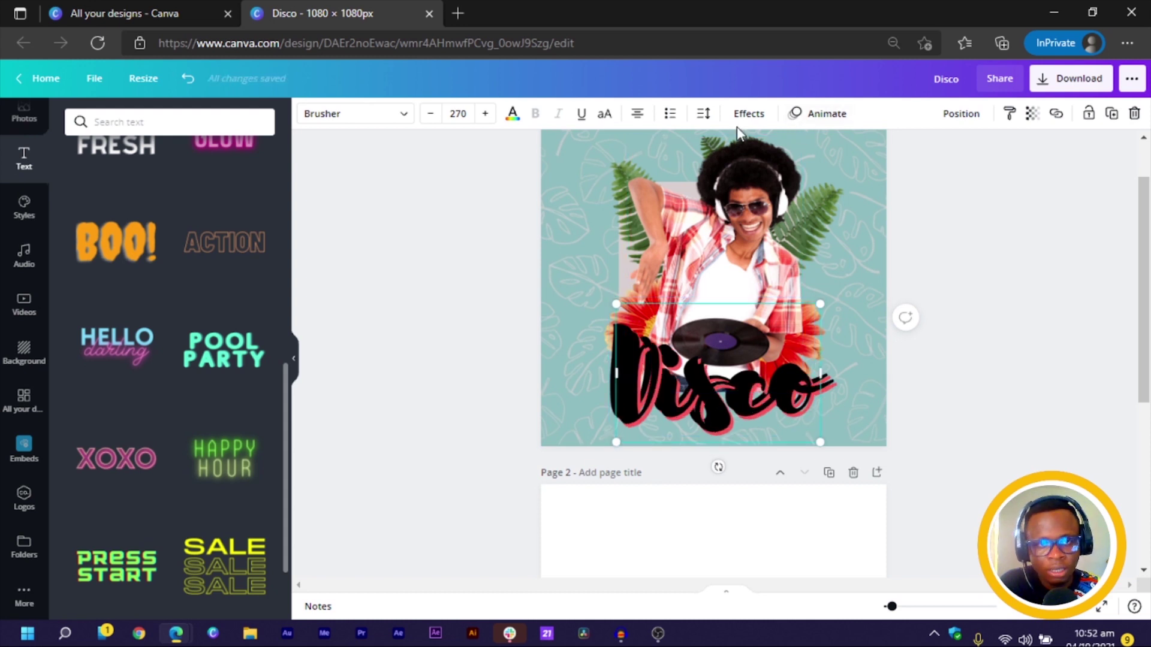
click(746, 114)
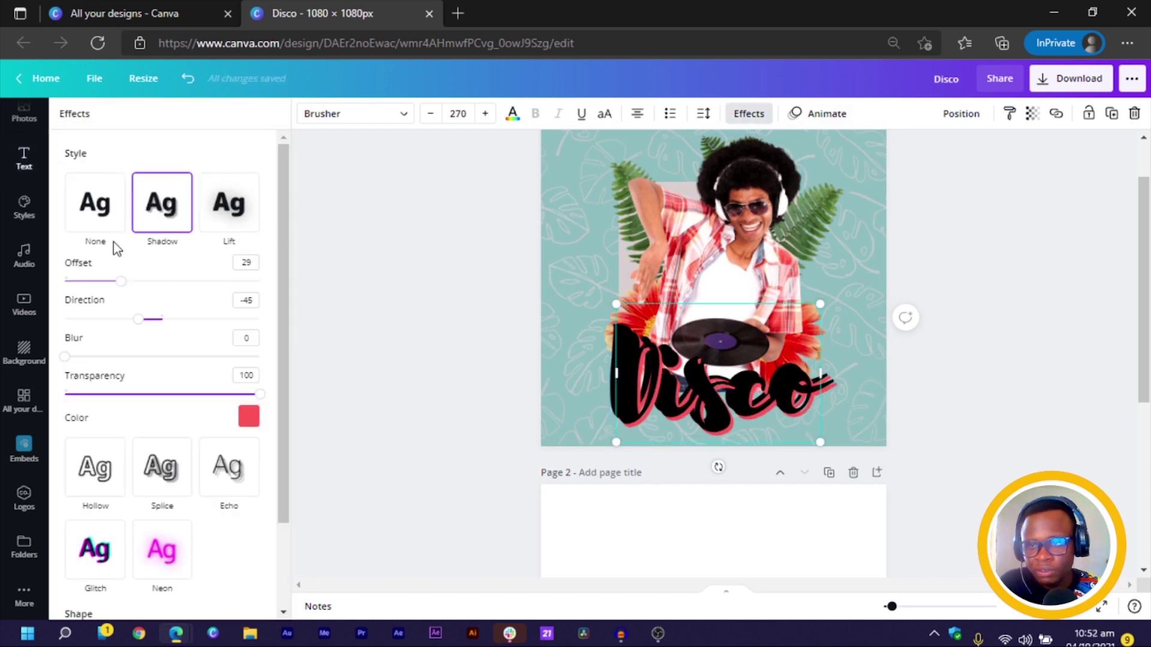
click(95, 215)
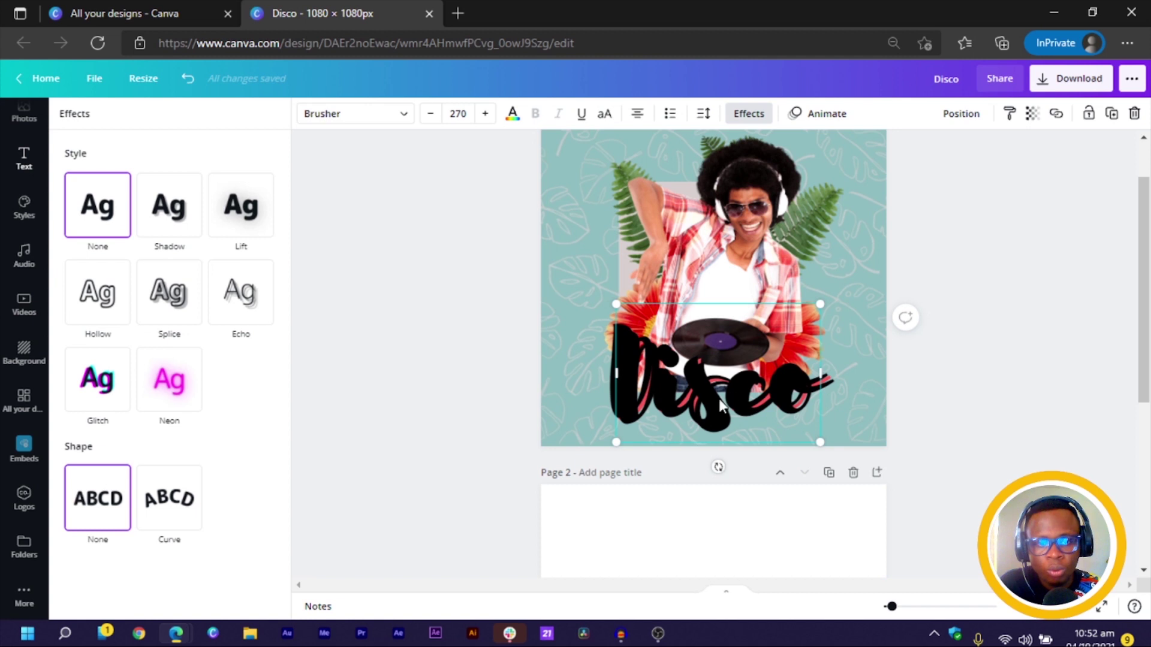
drag(715, 399, 711, 392)
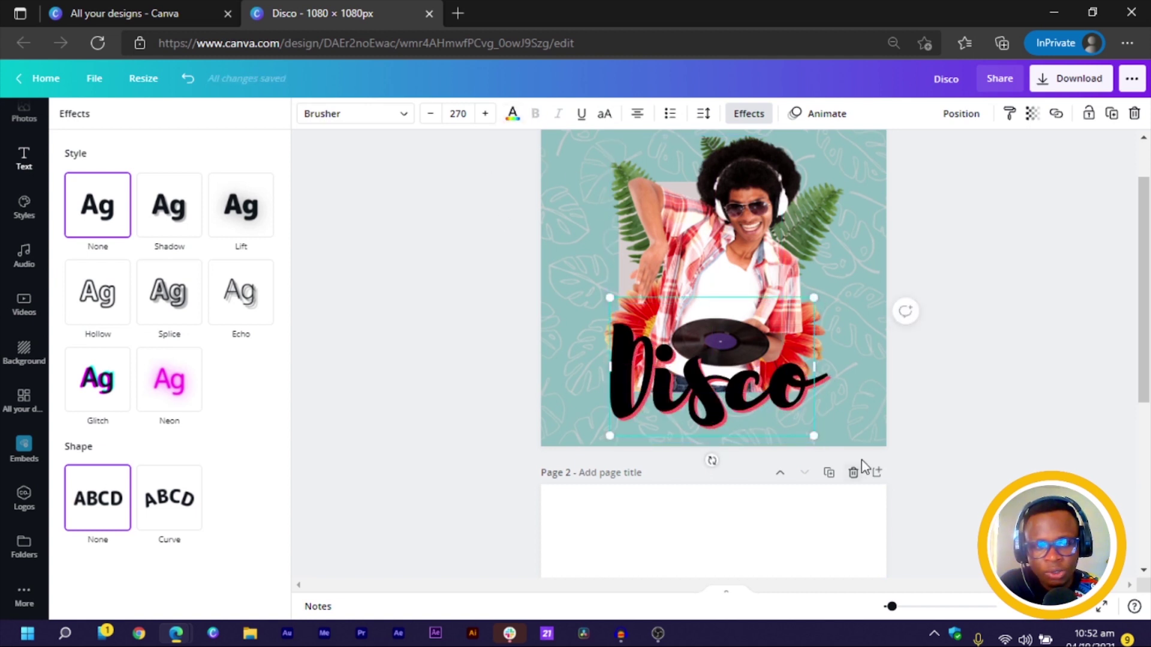
- Try a teal colour on the Disco title, then undo it
click(512, 114)
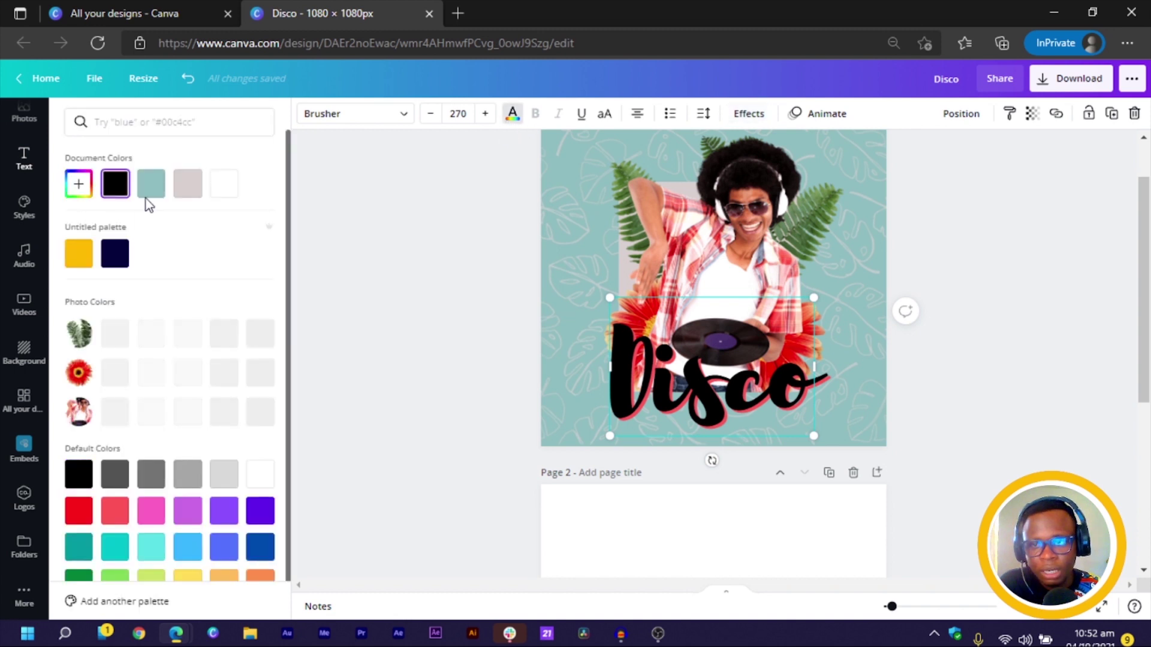
click(152, 186)
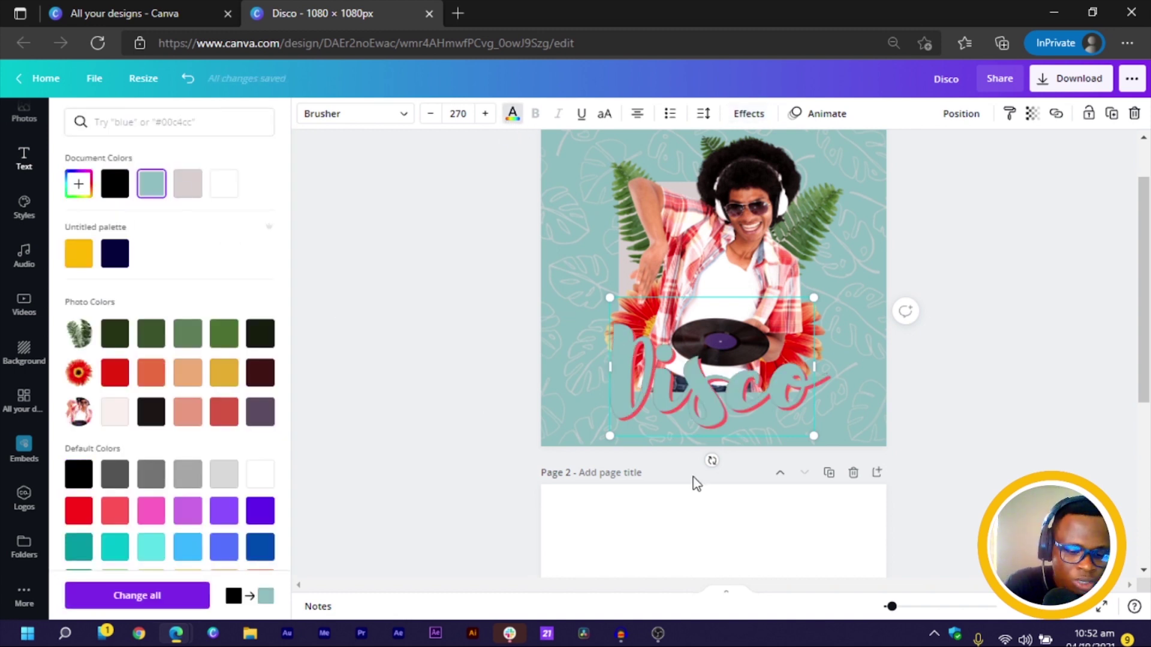
key(ctrl+z)
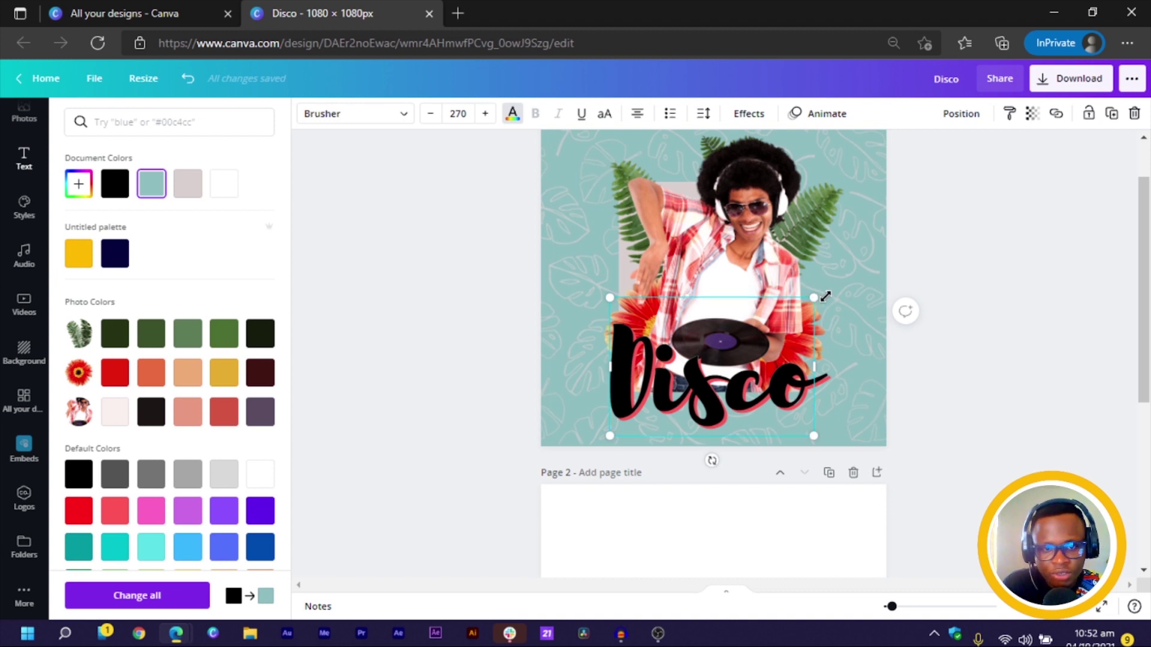
- Test resizing and moving the Disco title, undoing back to the centred size-270 version
drag(826, 296, 841, 290)
key(Escape)
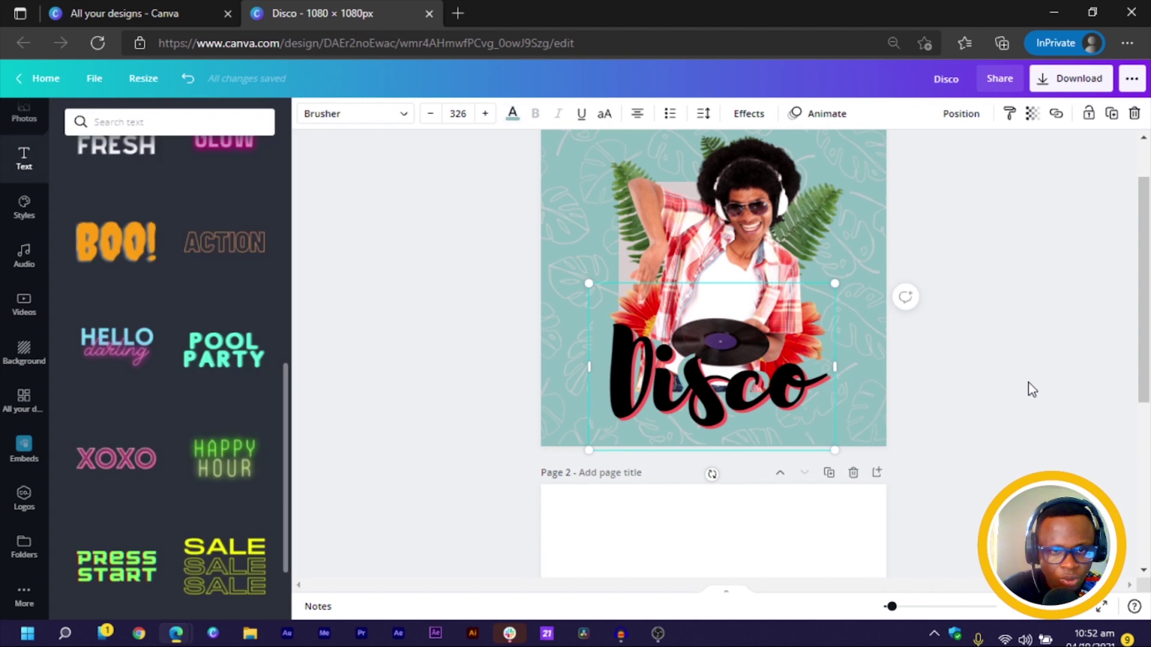
drag(835, 282, 813, 298)
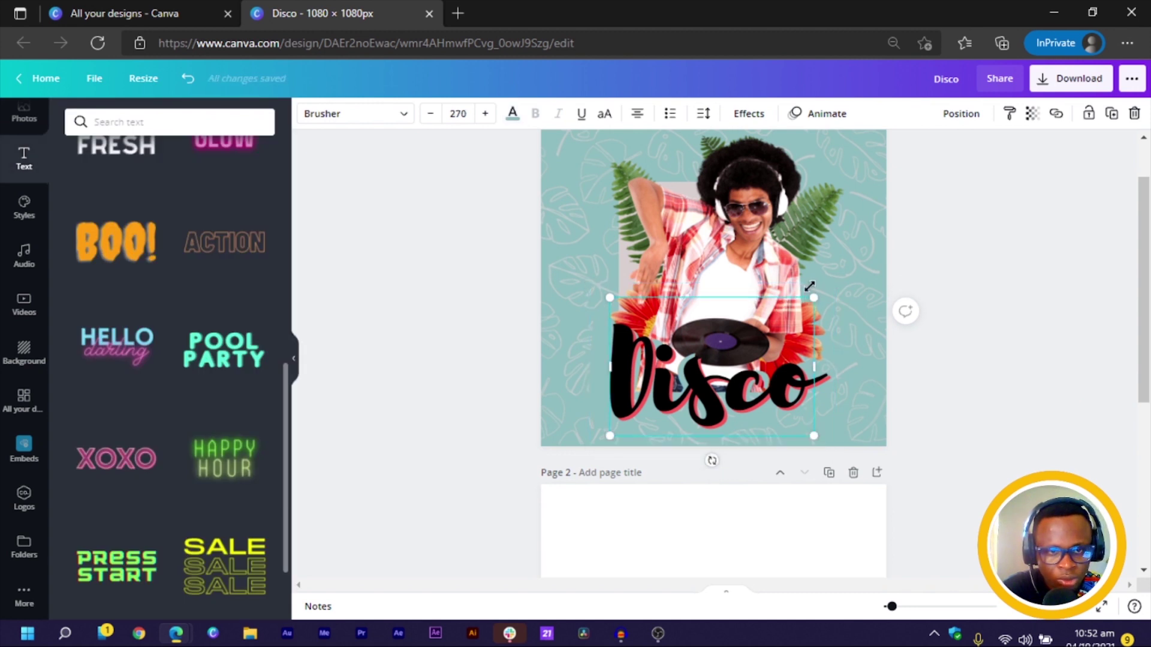
key(ctrl+z)
mouse_move(725, 382)
mouse_down()
mouse_move(735, 393)
mouse_move(746, 380)
mouse_up()
key(ctrl+z)
key(ctrl+z)
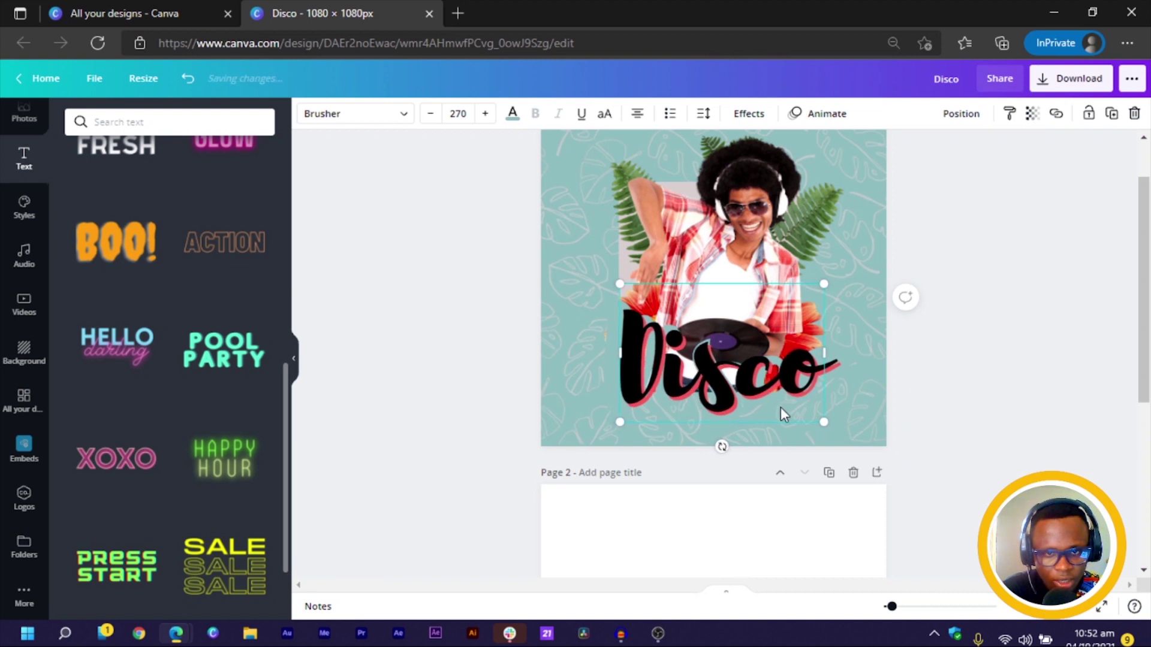
click(425, 313)
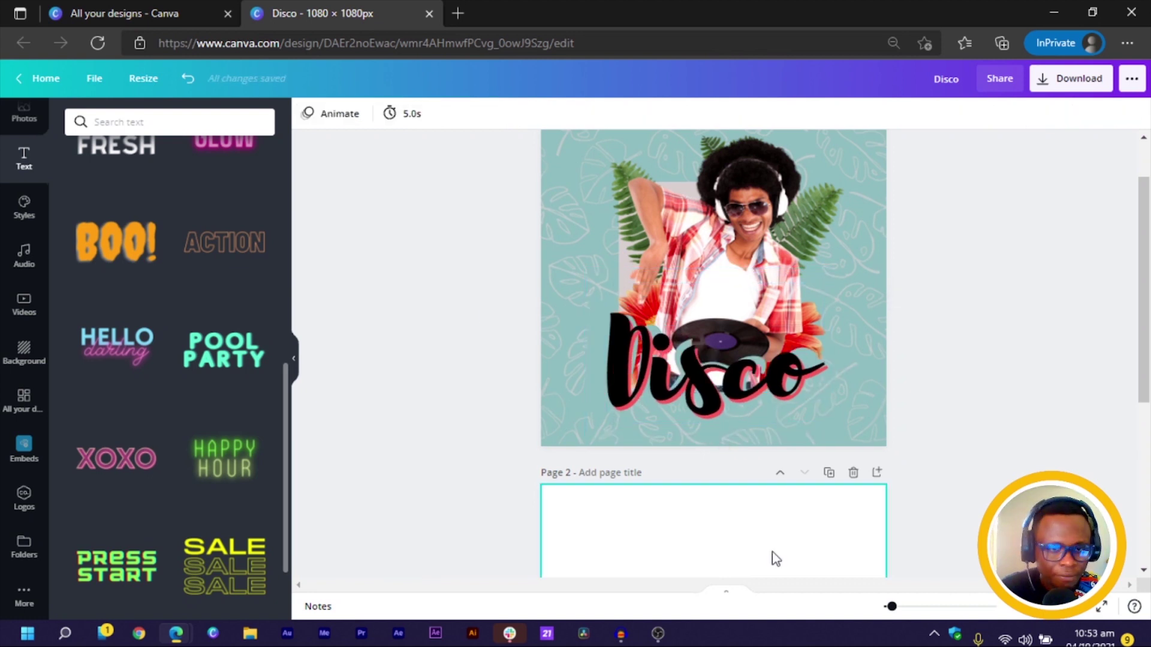
- Marquee-select every element and drag a corner to scale the composition down slightly
scroll(525, 386, up, 1)
drag(484, 192, 1038, 482)
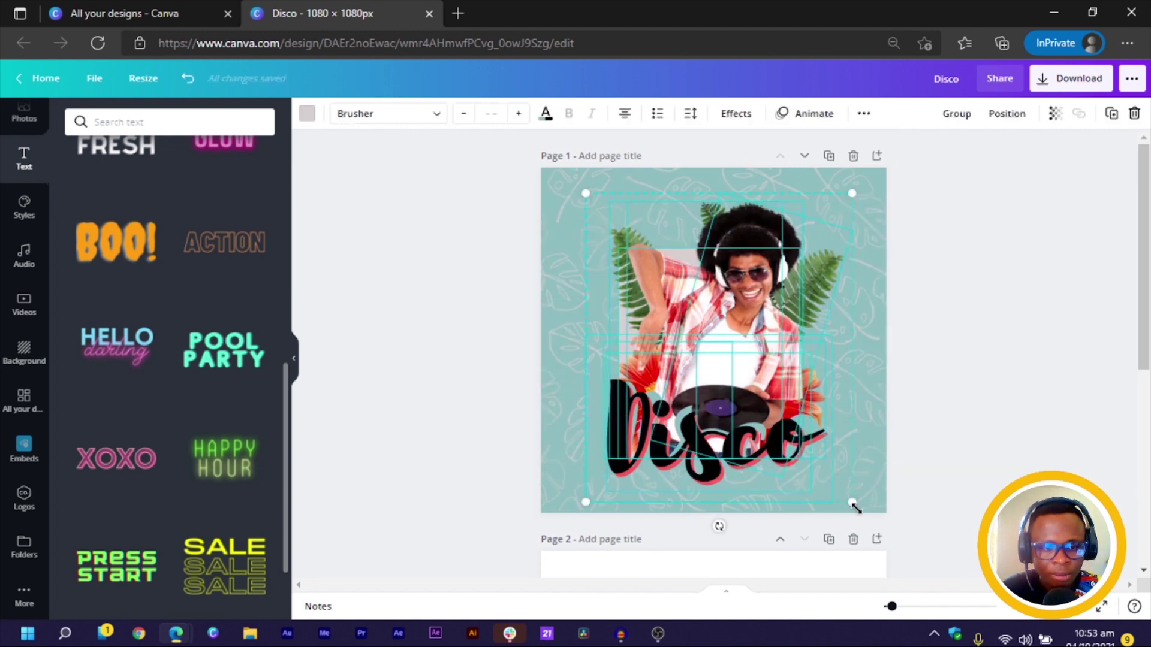
mouse_move(854, 505)
mouse_down()
mouse_move(840, 495)
mouse_move(861, 506)
mouse_up()
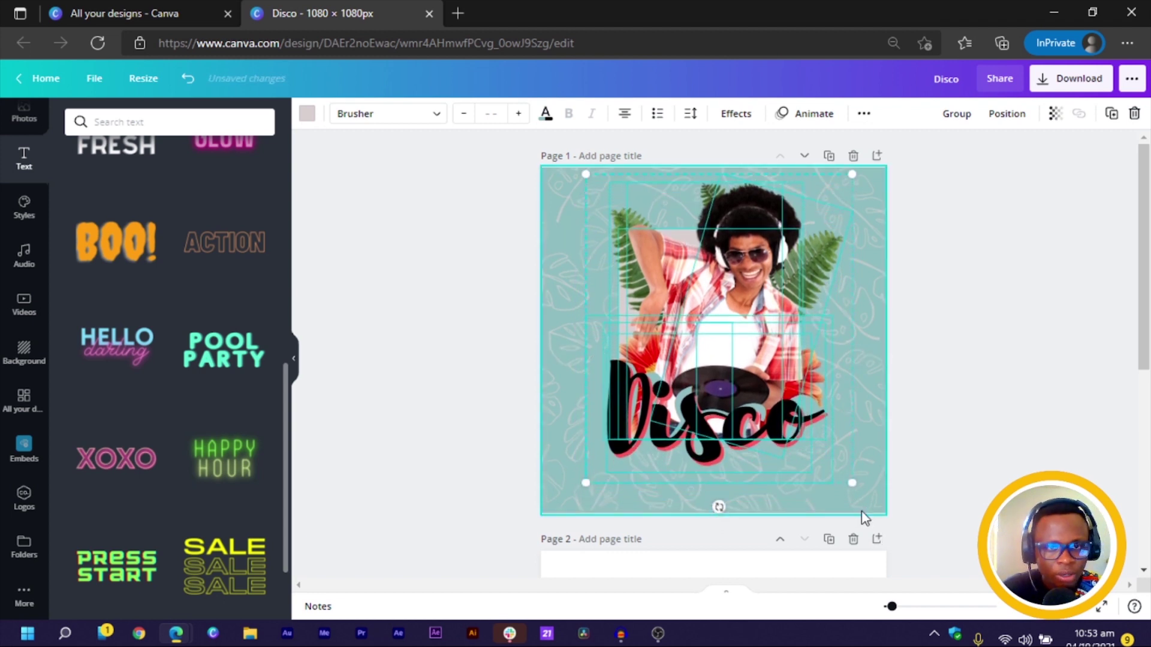
click(1000, 434)
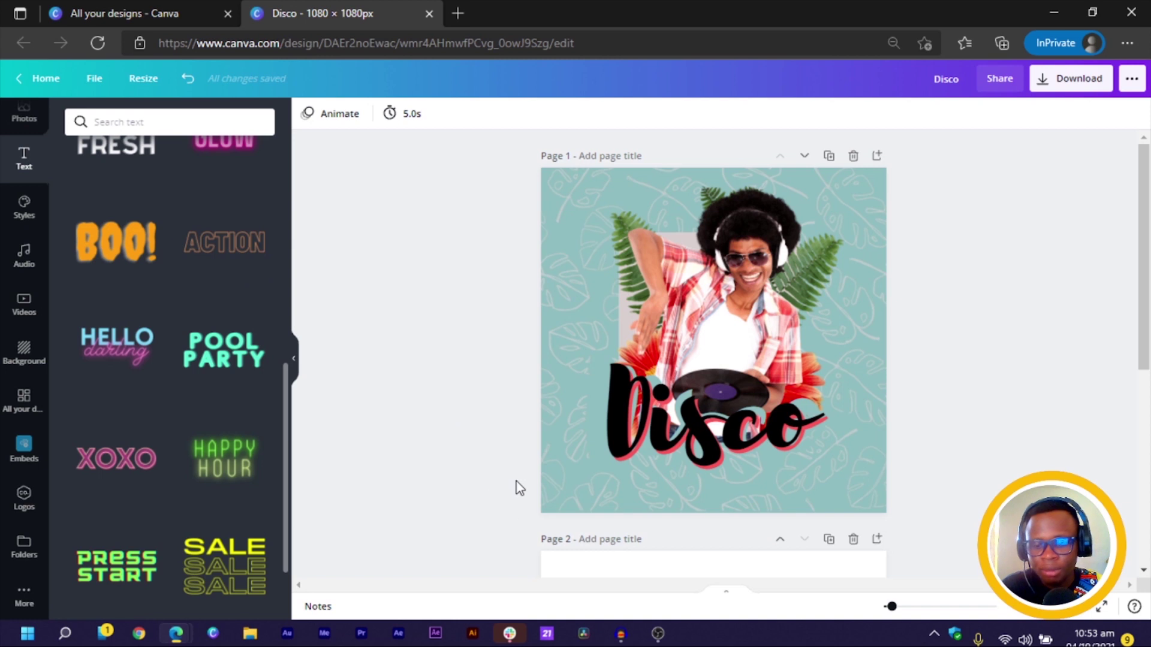
- Add a paragraph text box at the bottom of the post in the Quicksand font
key(t)
drag(727, 379, 656, 517)
click(350, 114)
text(brush)
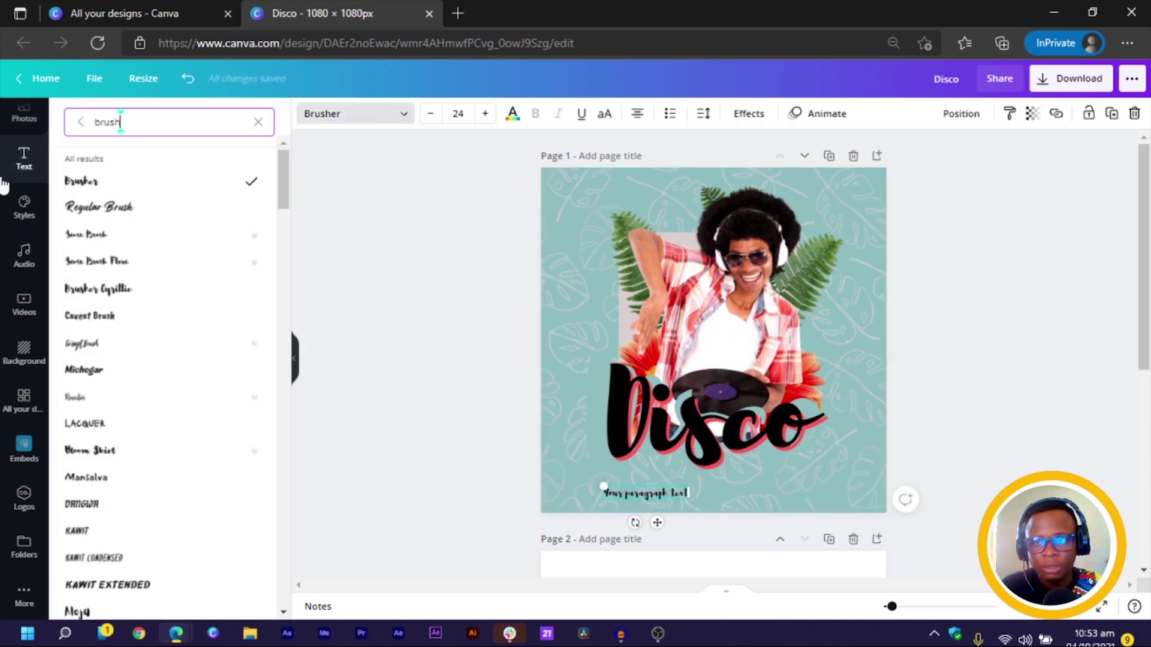
double_click(152, 128)
text(Qu)
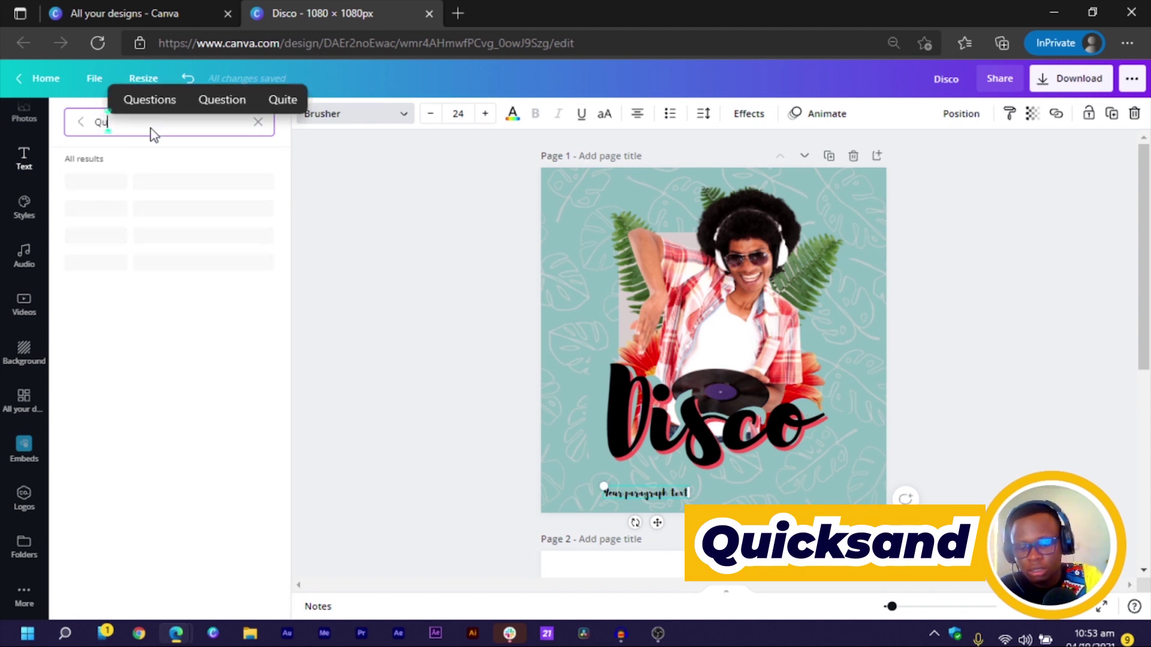
text(icksand)
click(85, 180)
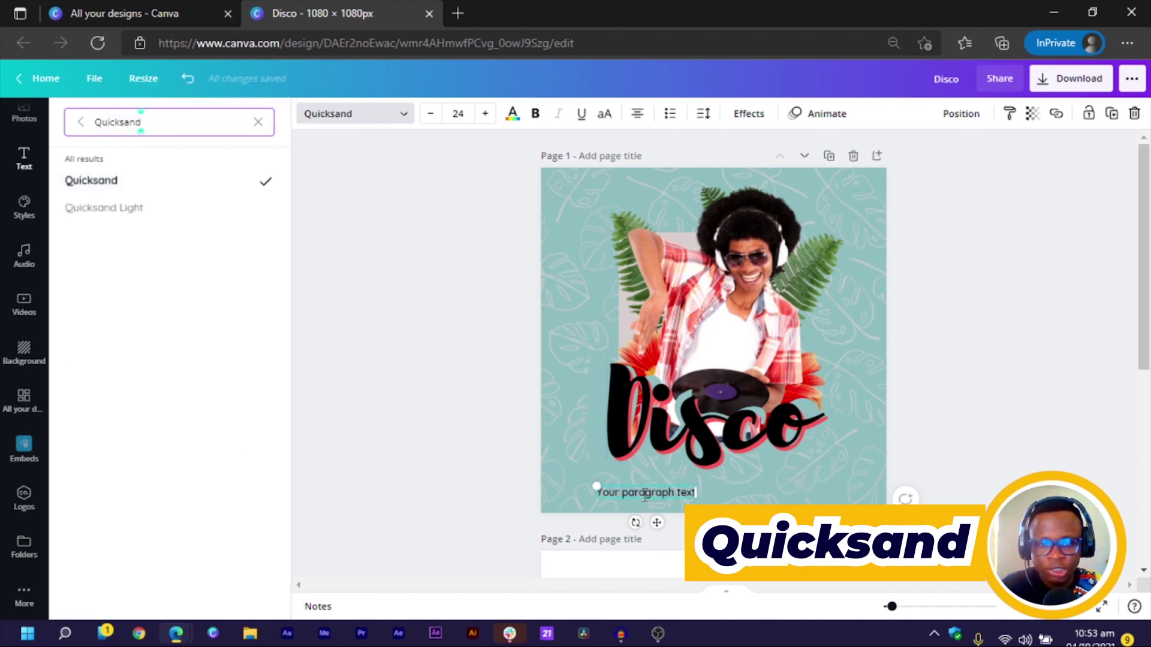
- Replace the placeholder with 'Time : 4pm | Date: 15th Oct 2021 | Venue: Oak Plaza'
triple_click(649, 497)
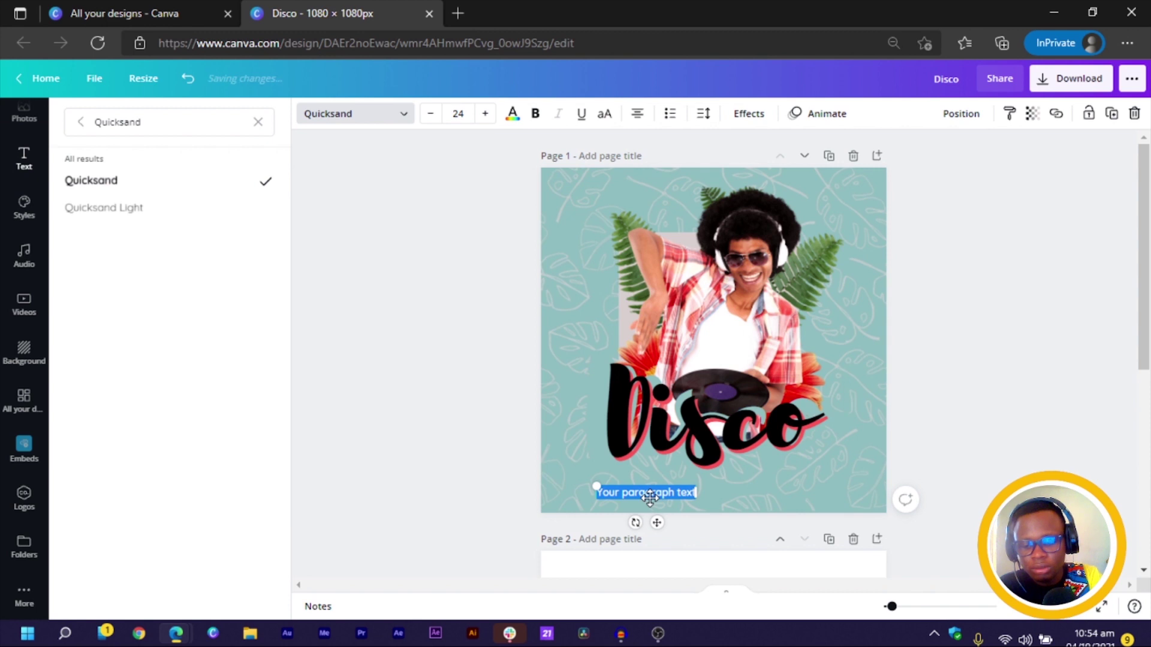
text(Time)
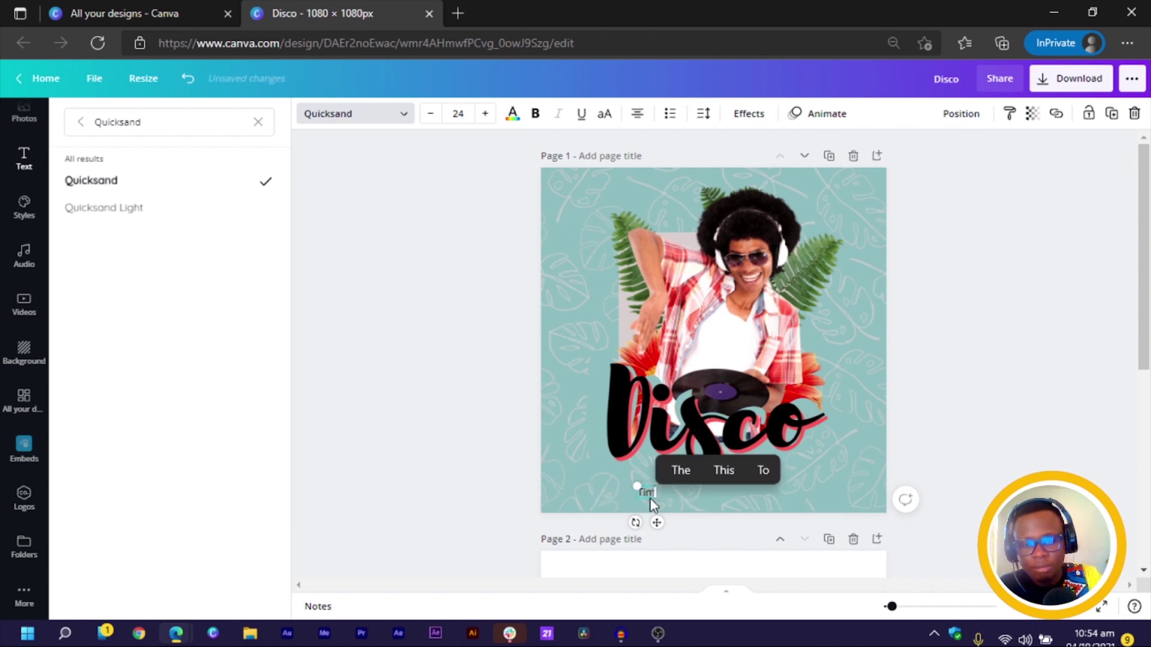
double_click(646, 493)
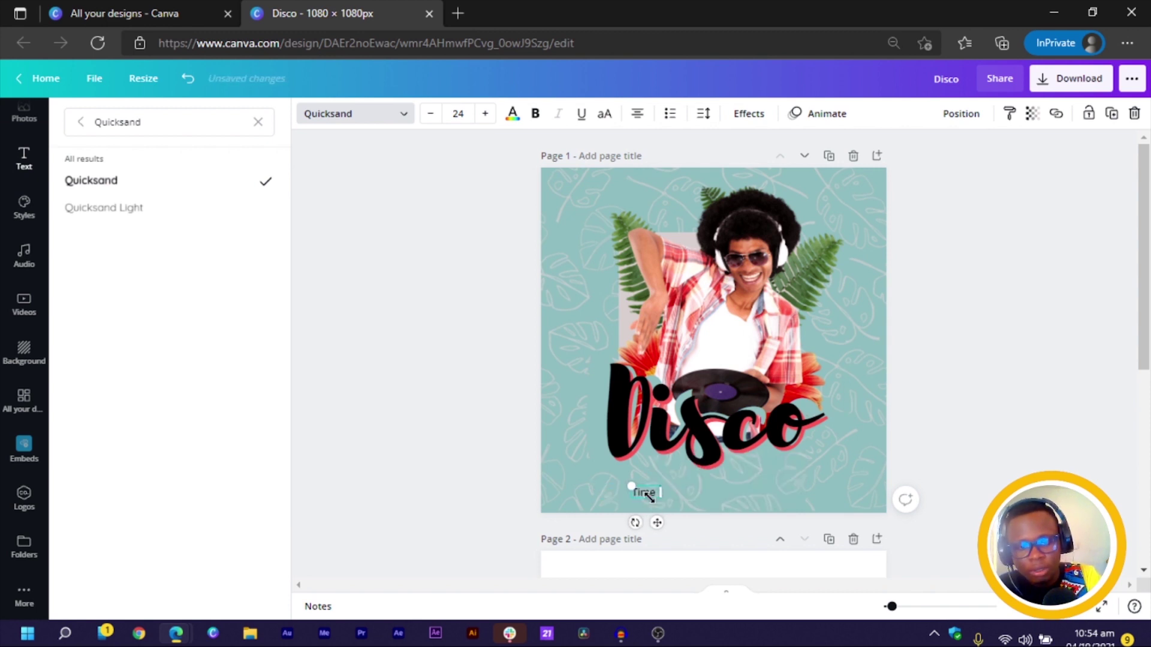
text(: 4)
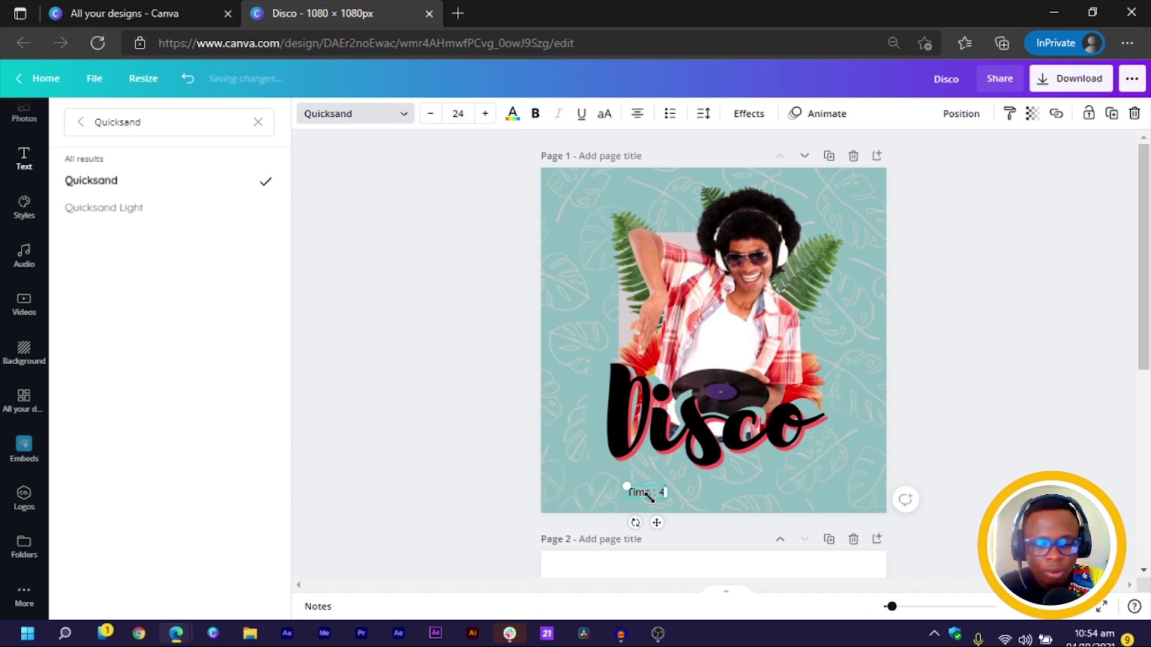
text(pm |)
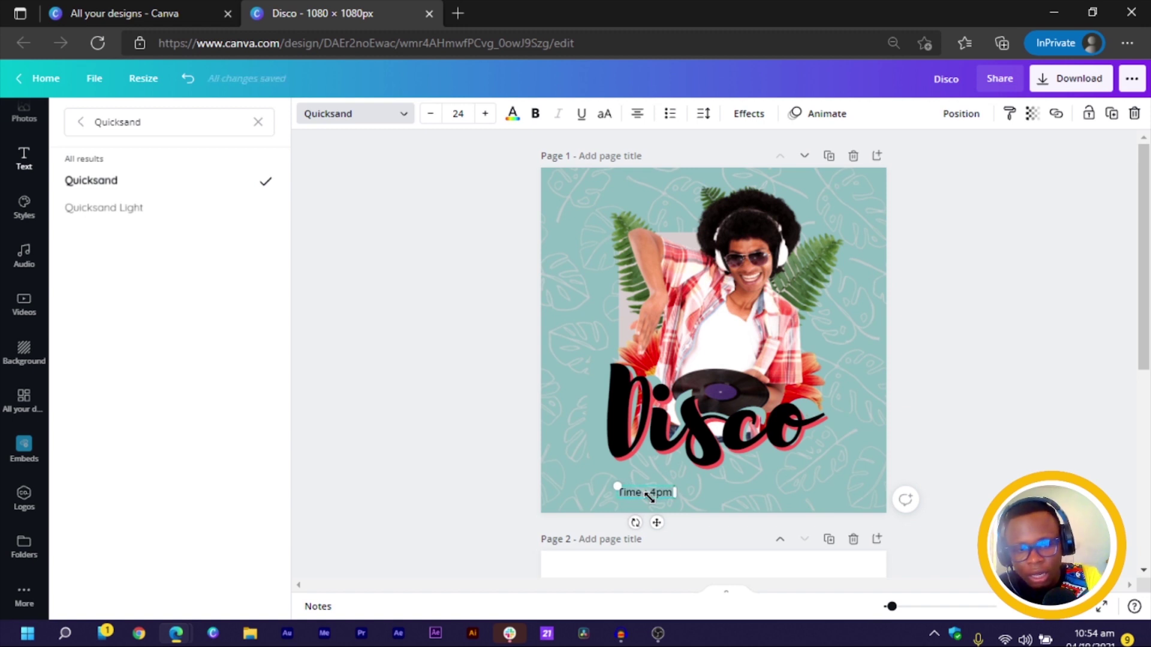
text( Date)
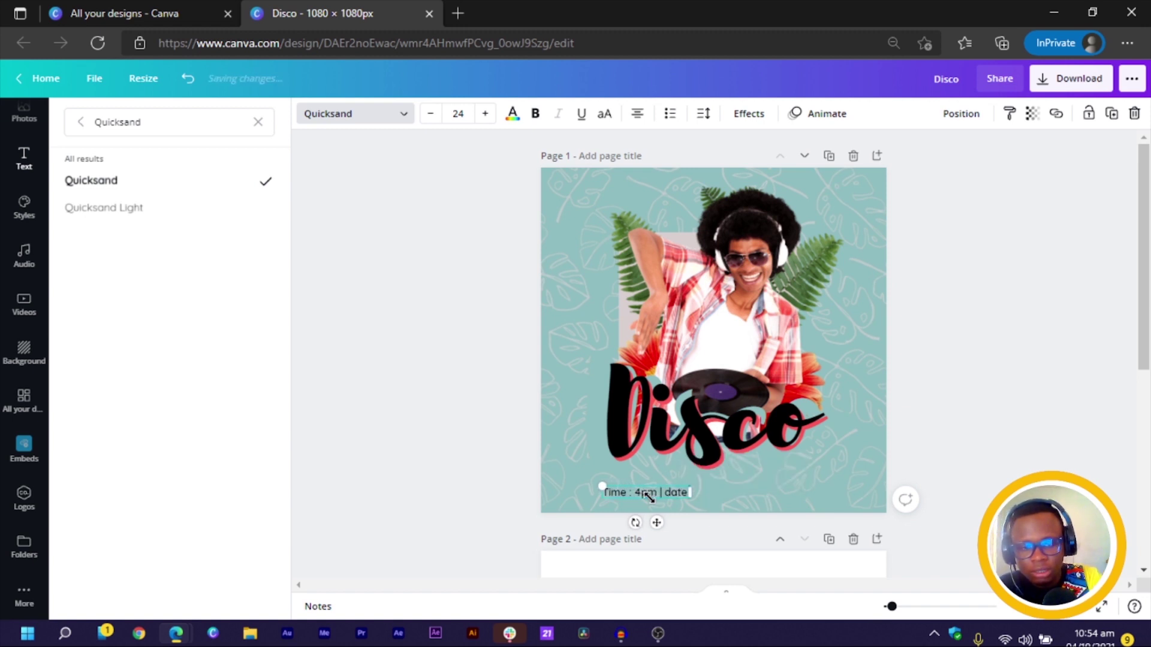
key(BackSpace)
key(BackSpace)
key(BackSpace)
key(BackSpace)
key(BackSpace)
text(Date)
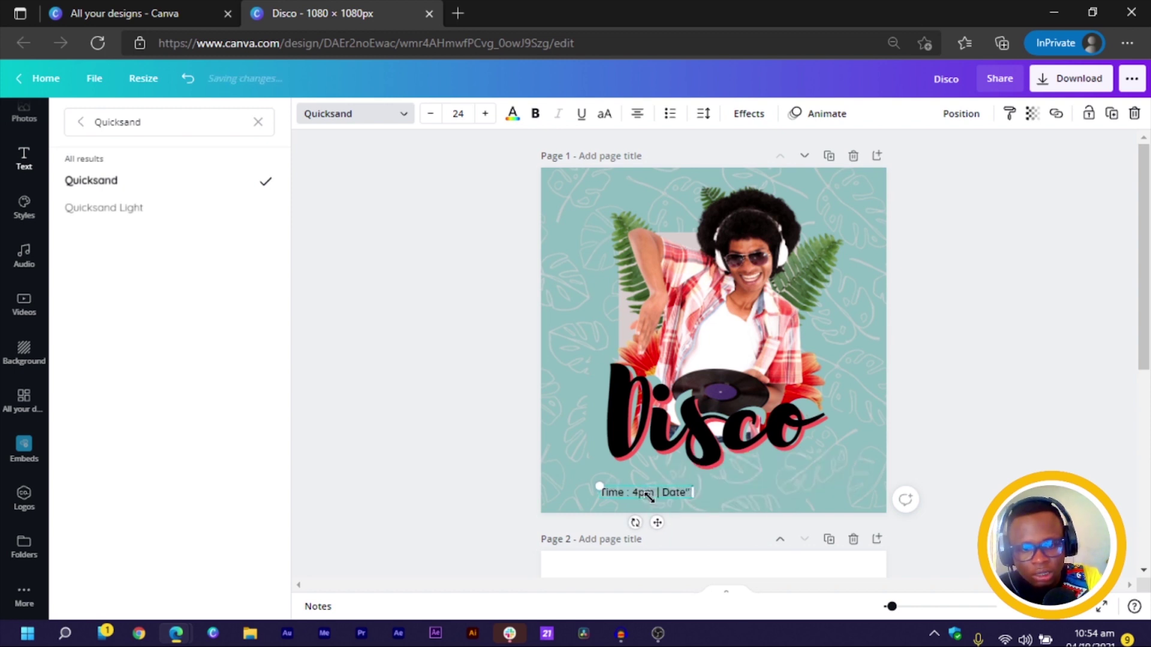
text(:)
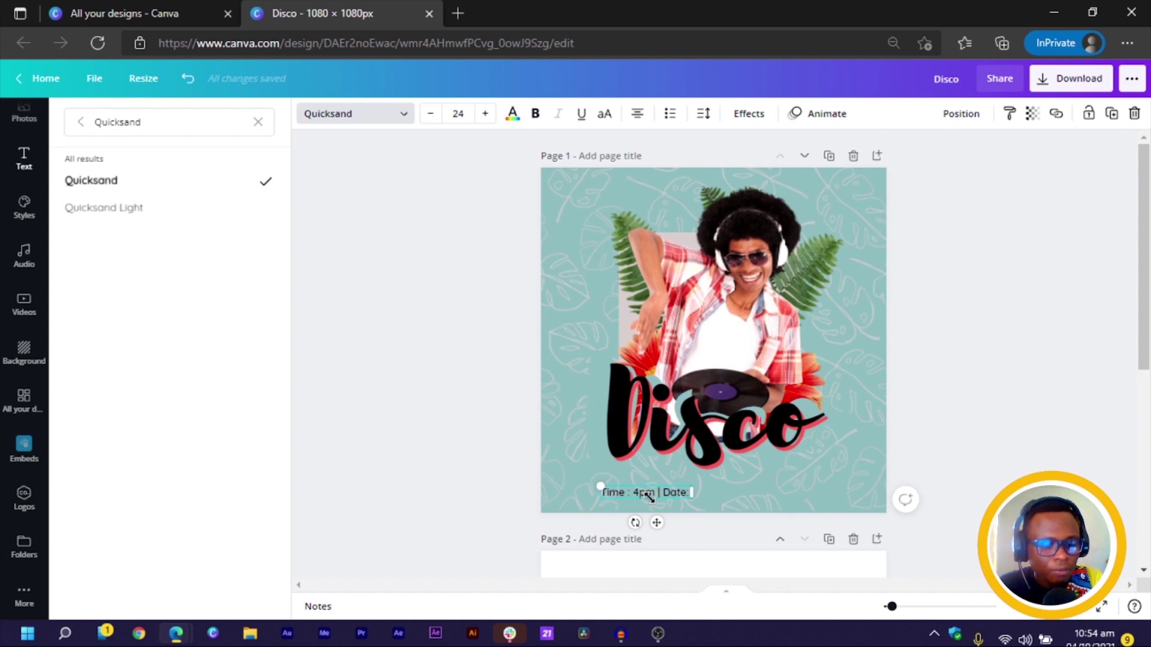
text( 15th)
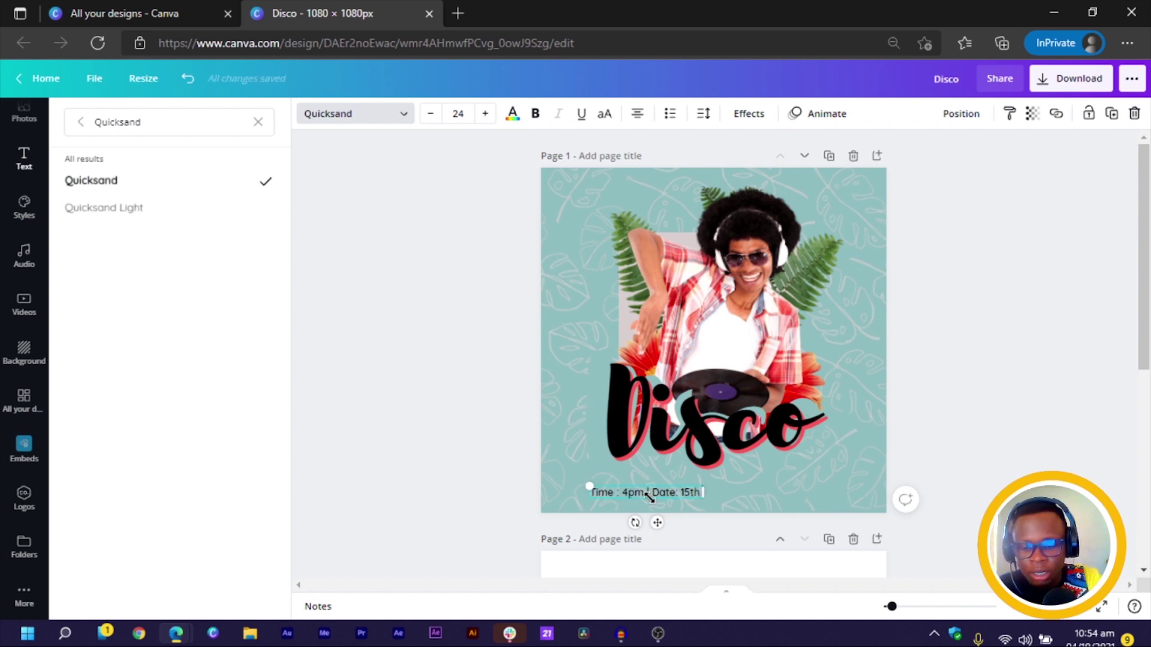
text( Oct)
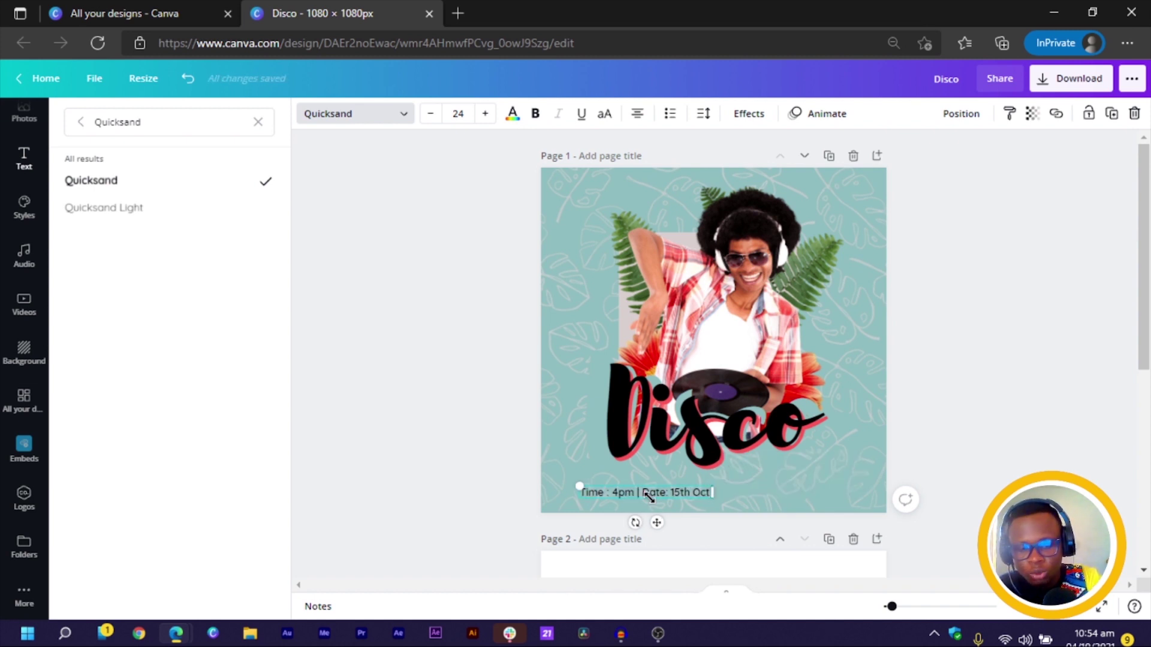
text( 2020)
key(BackSpace)
text(1 | )
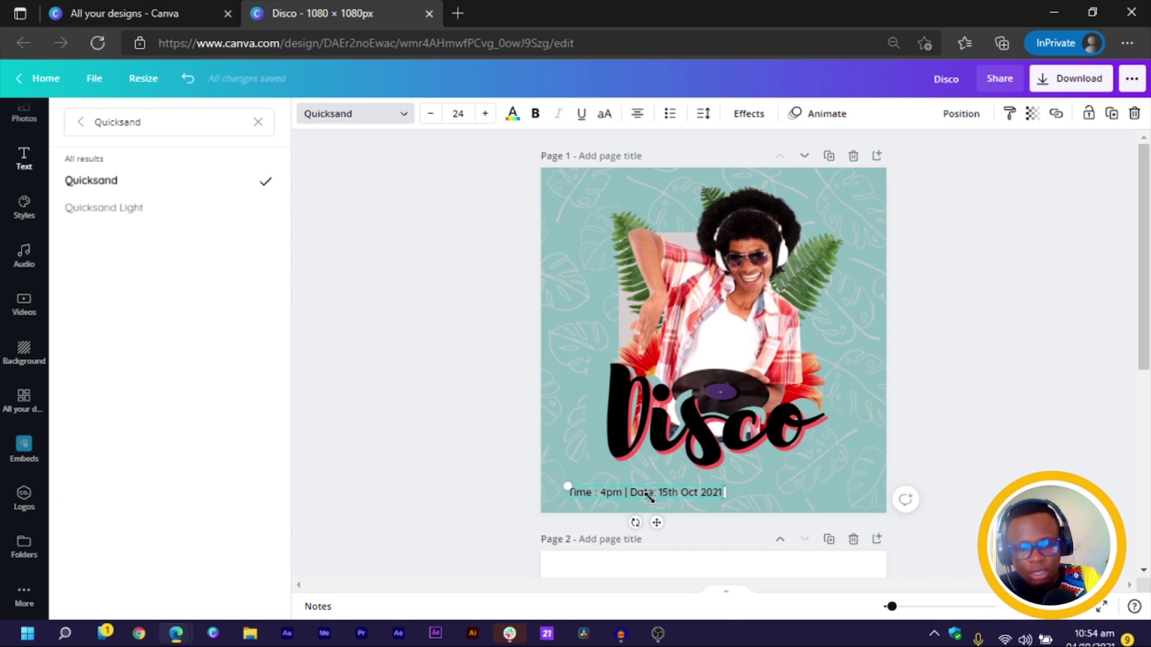
text(Ven)
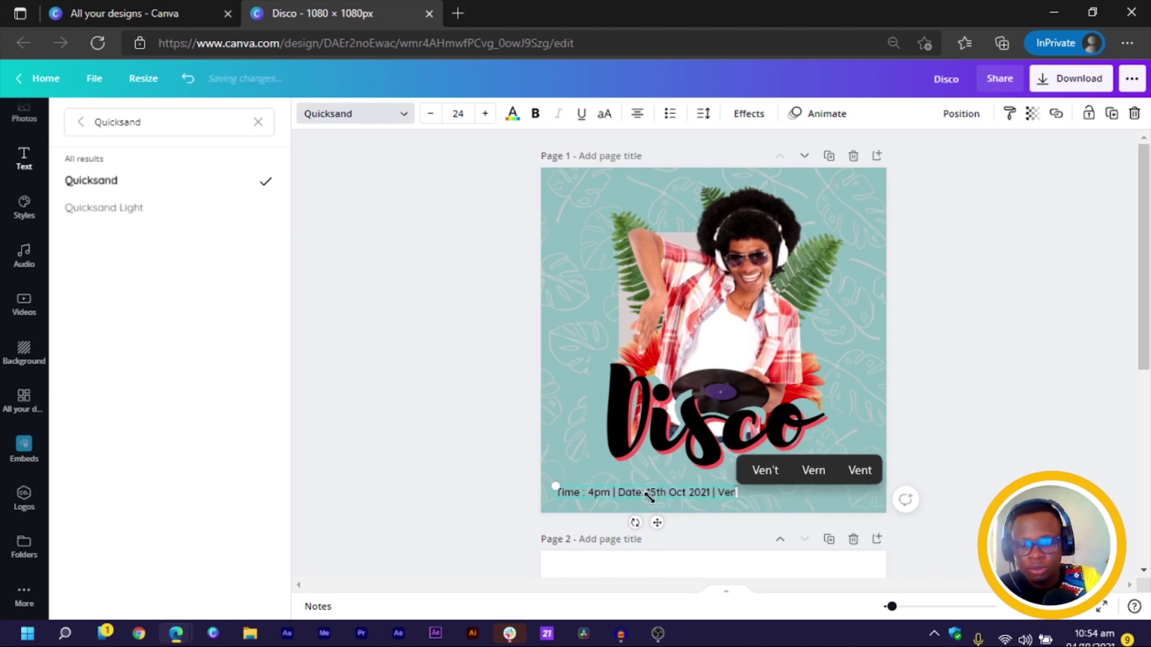
text(ue:)
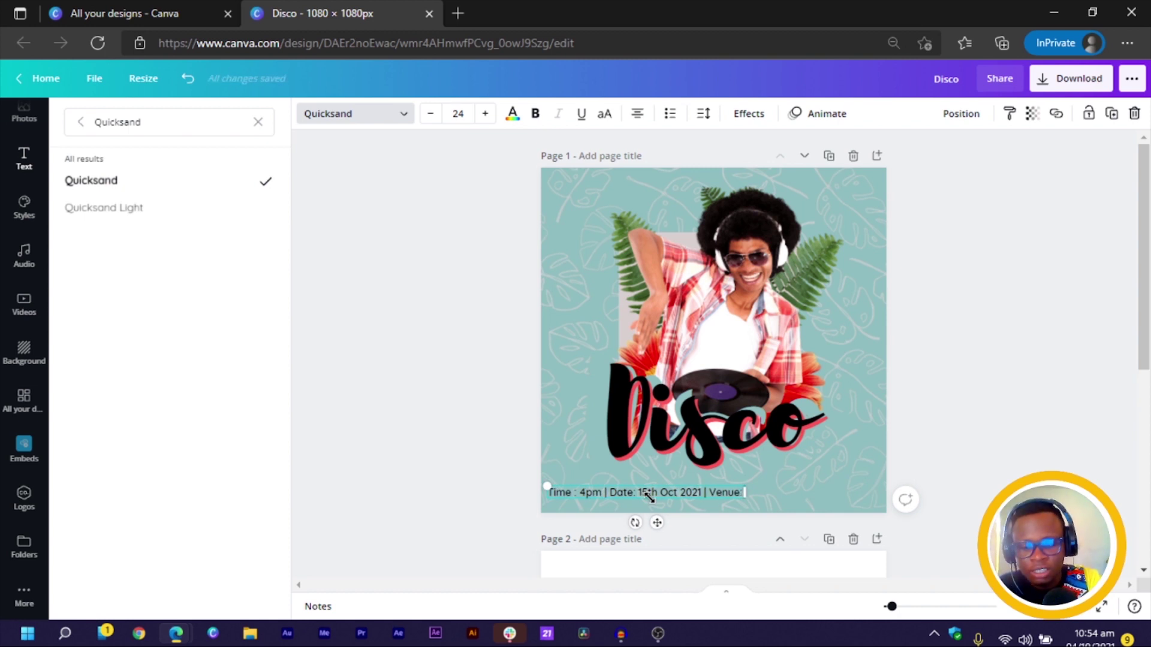
text(Oak)
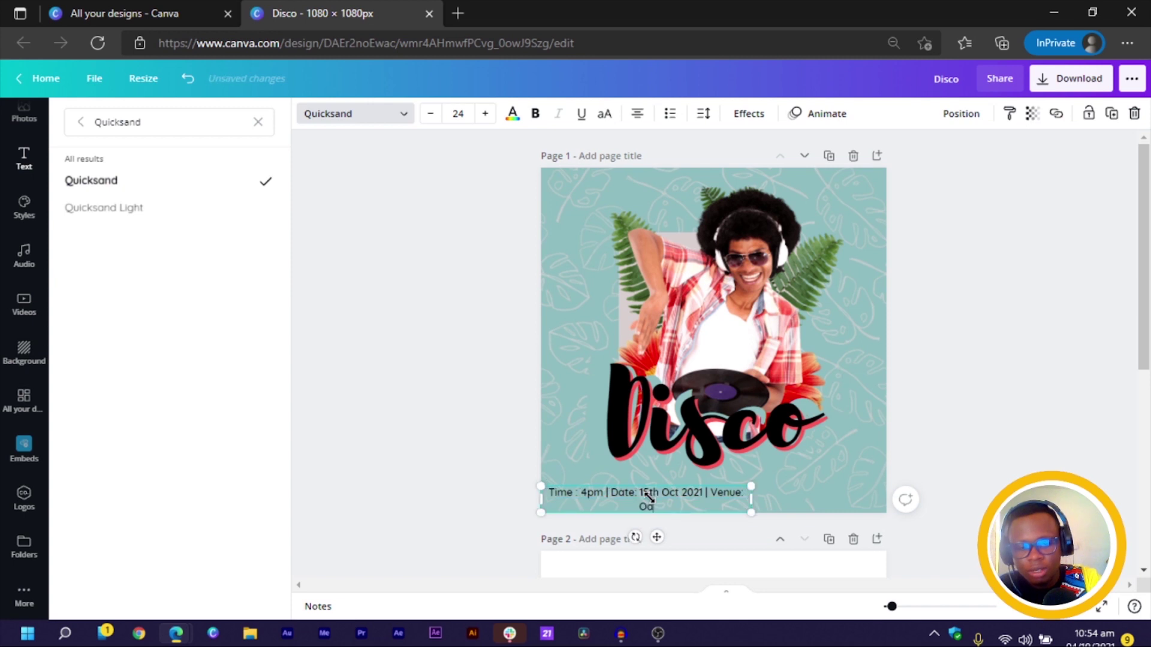
text( Plaz)
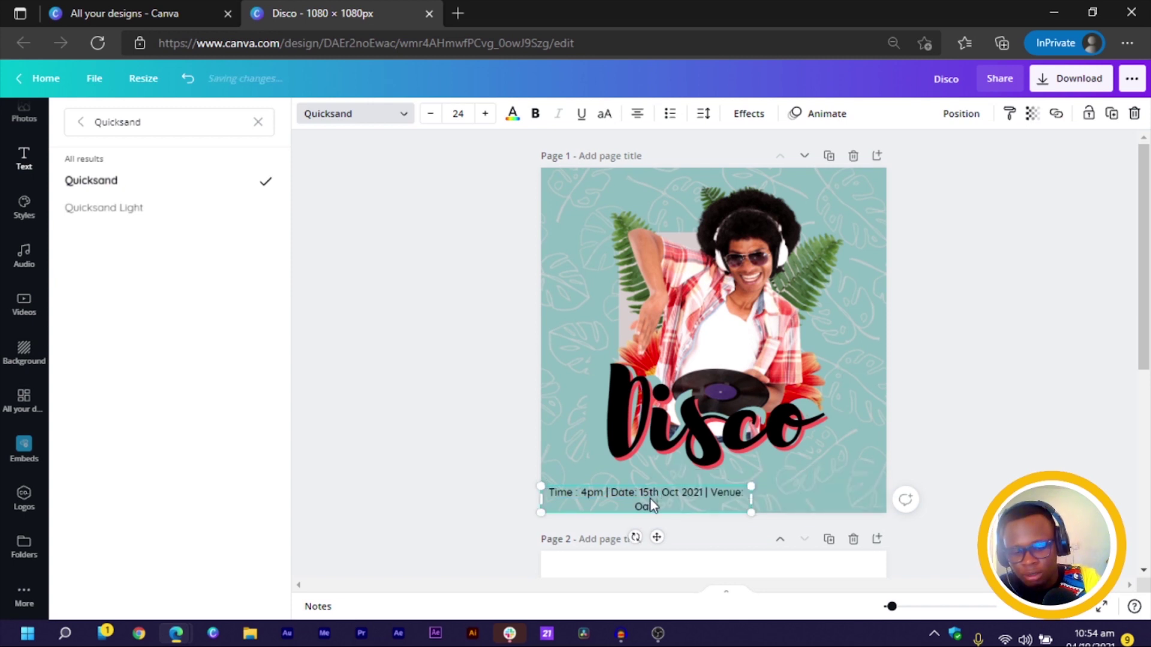
text(a)
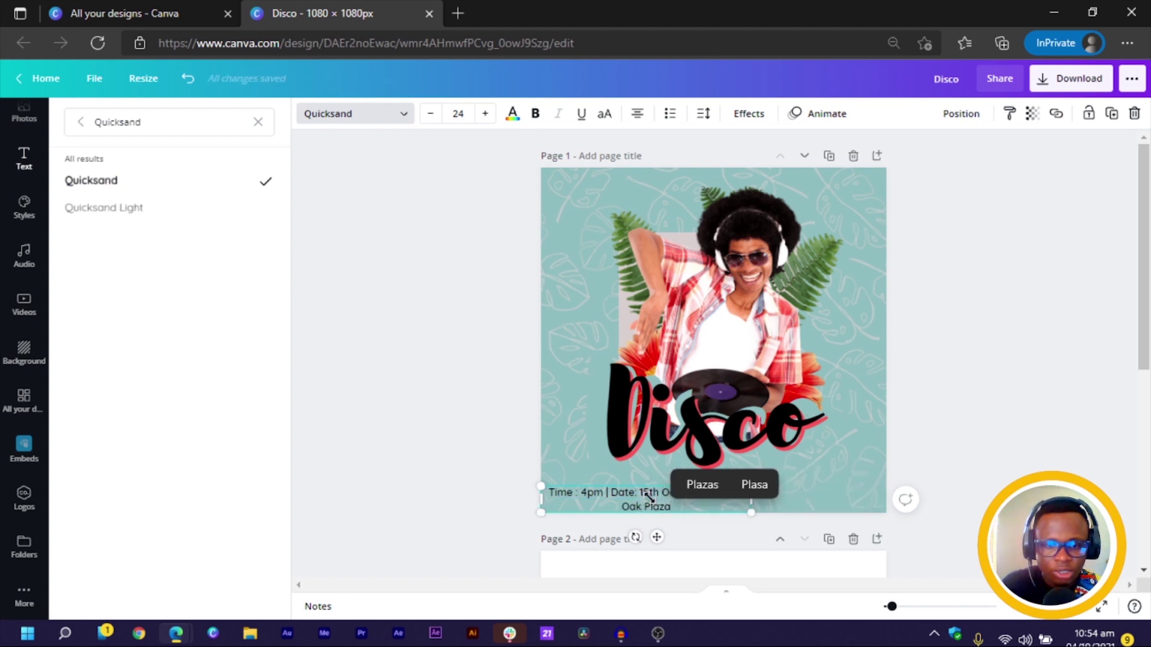
- Widen the event text box to one line and centre it on the page
click(719, 506)
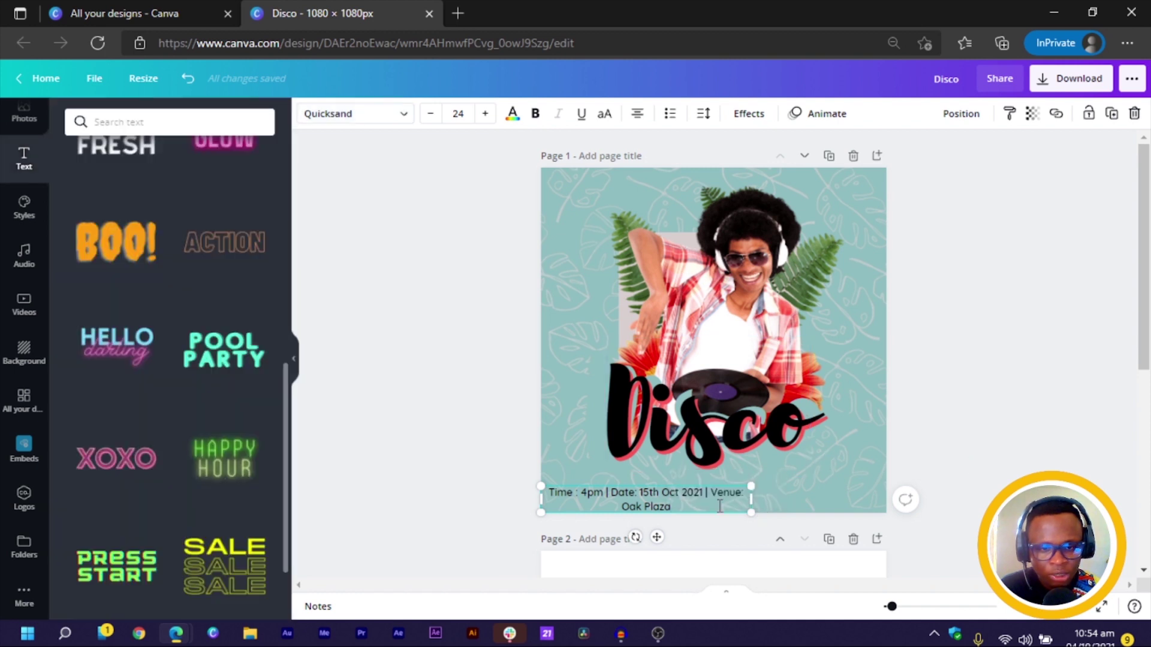
drag(774, 499, 796, 495)
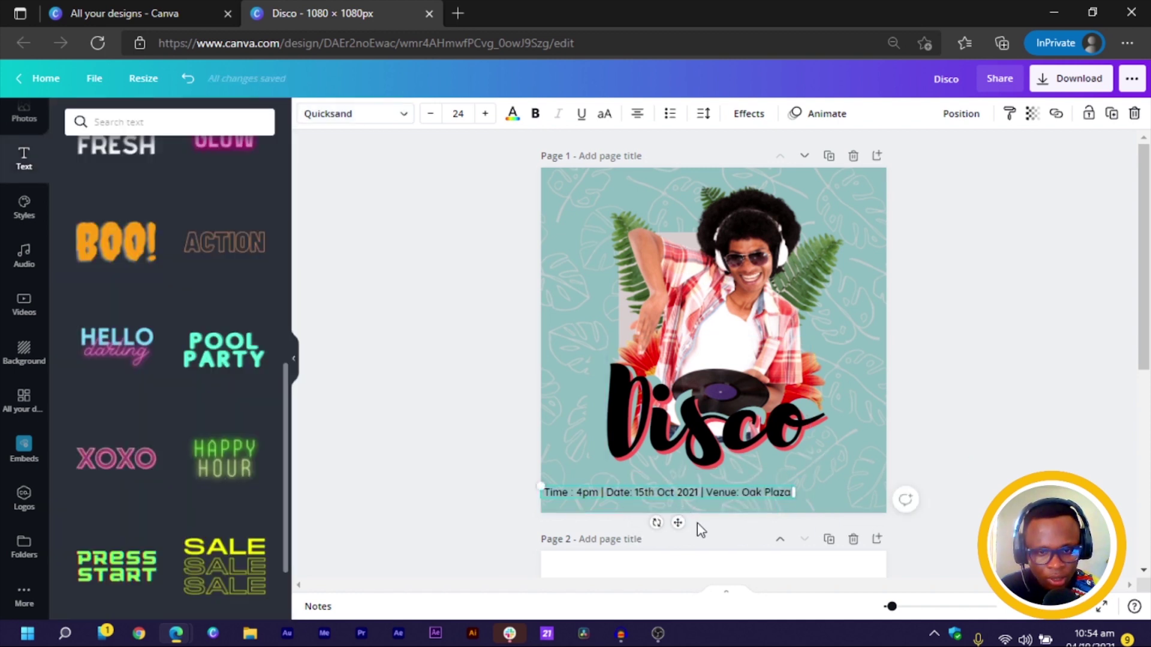
drag(684, 522, 730, 515)
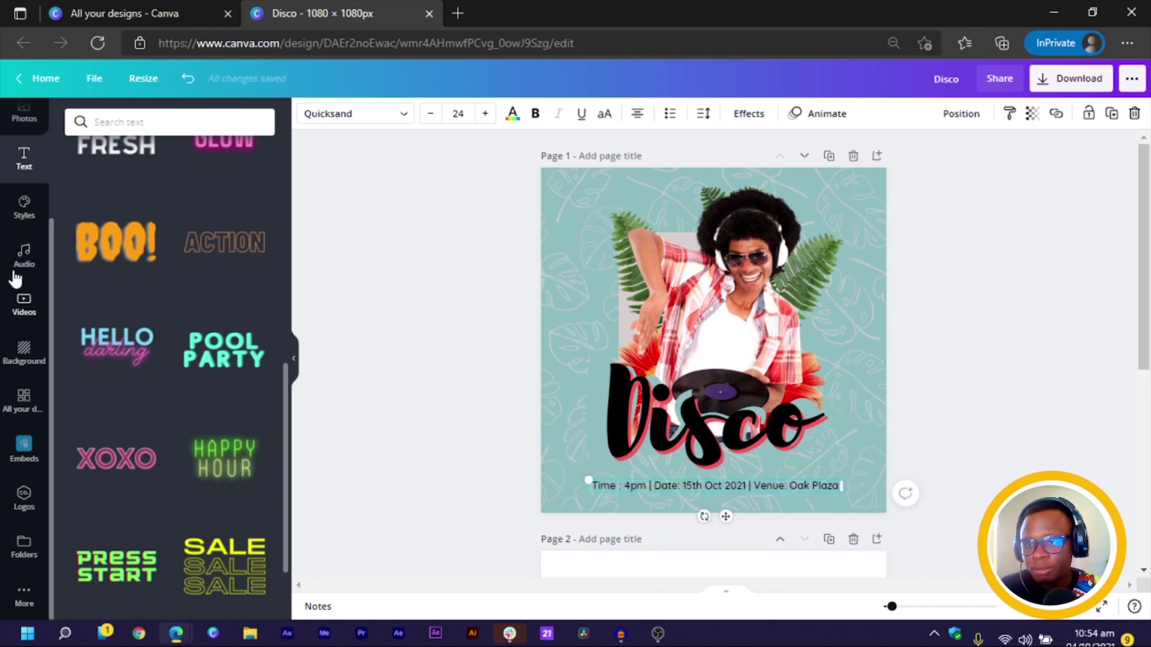
scroll(18, 273, up, 3)
- Add a square from Elements' Lines & Shapes, undoing an accidental title move
click(24, 179)
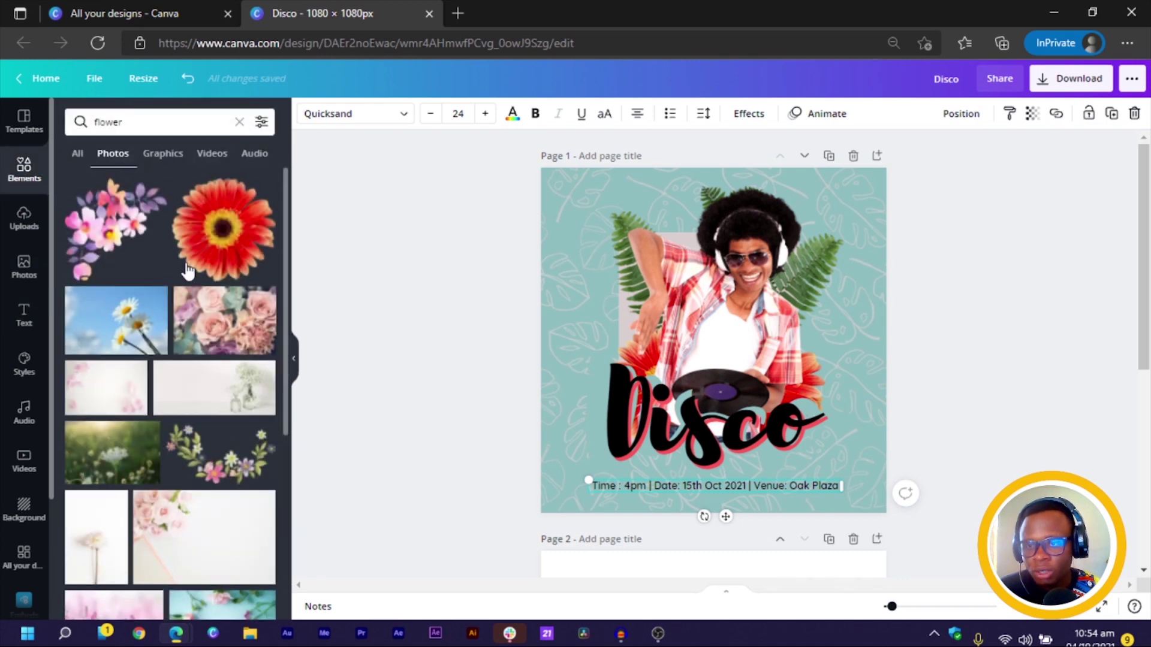
click(239, 122)
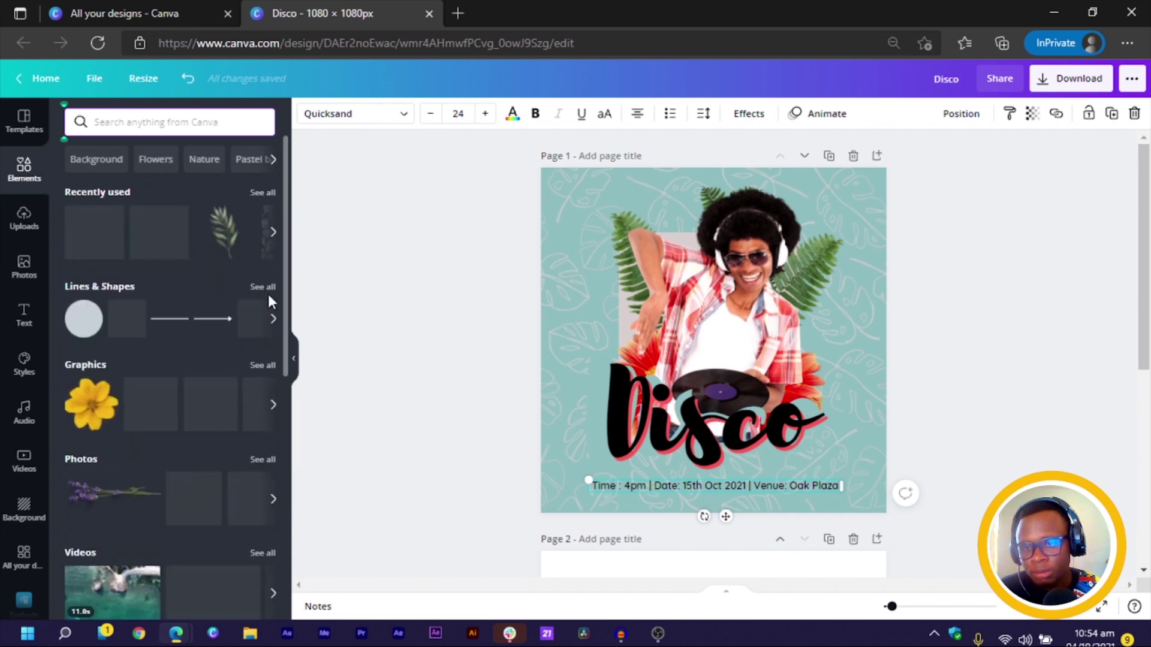
click(267, 288)
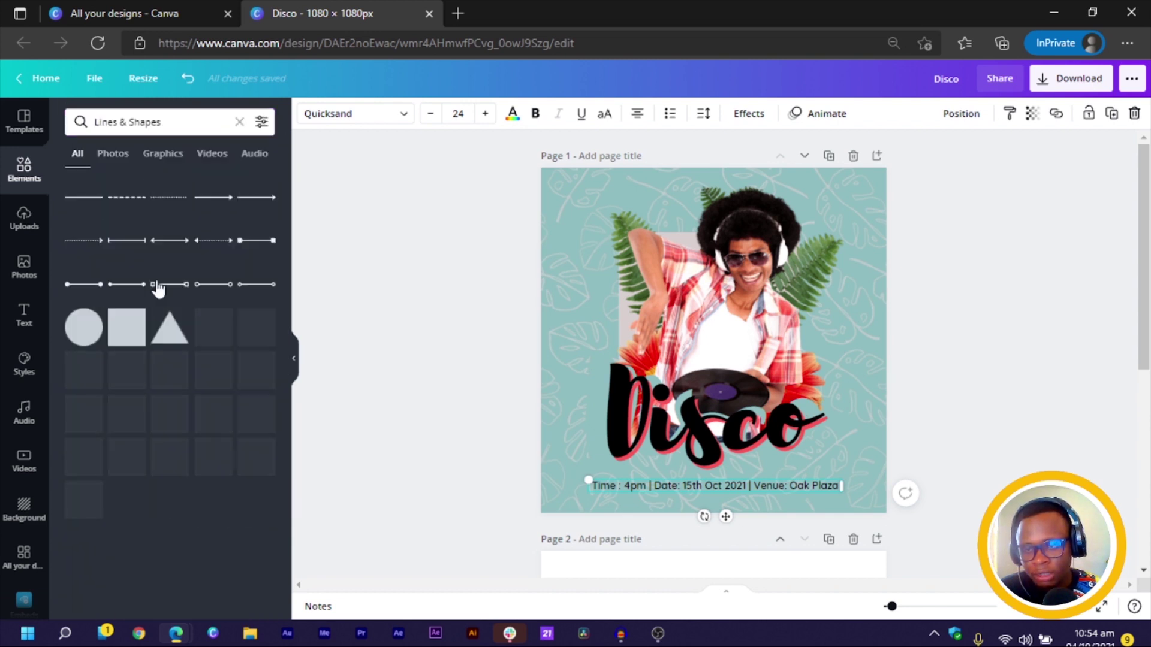
scroll(168, 410, down, 1)
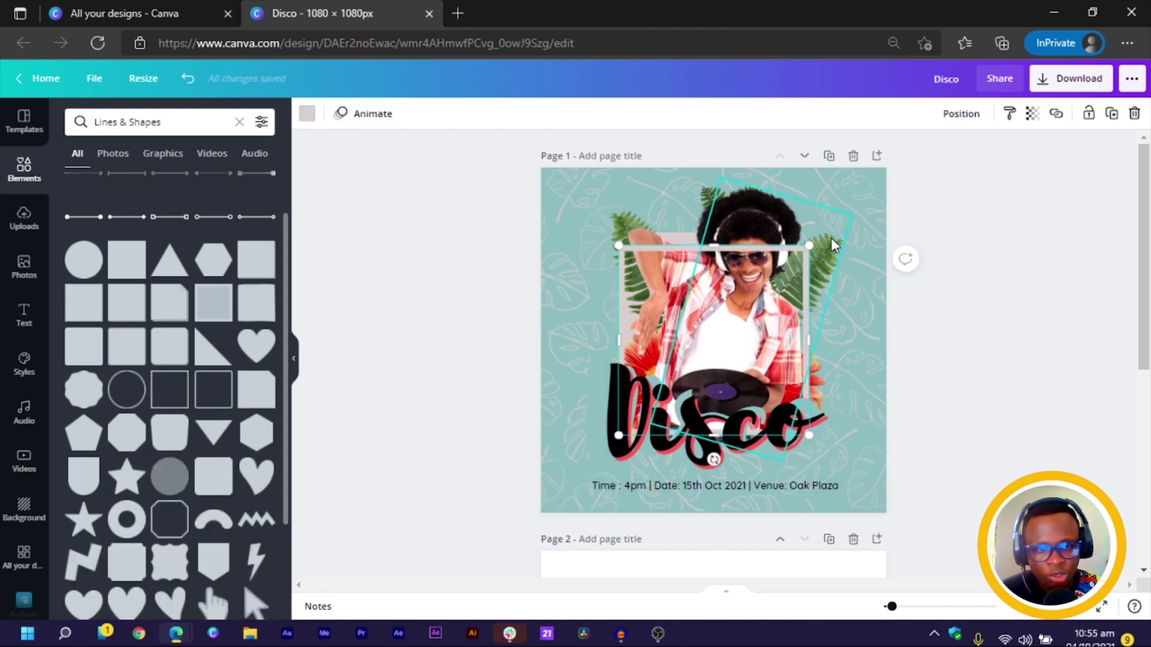
mouse_move(803, 437)
mouse_down()
mouse_move(723, 395)
mouse_move(675, 519)
mouse_move(677, 506)
mouse_up()
key(ctrl+z)
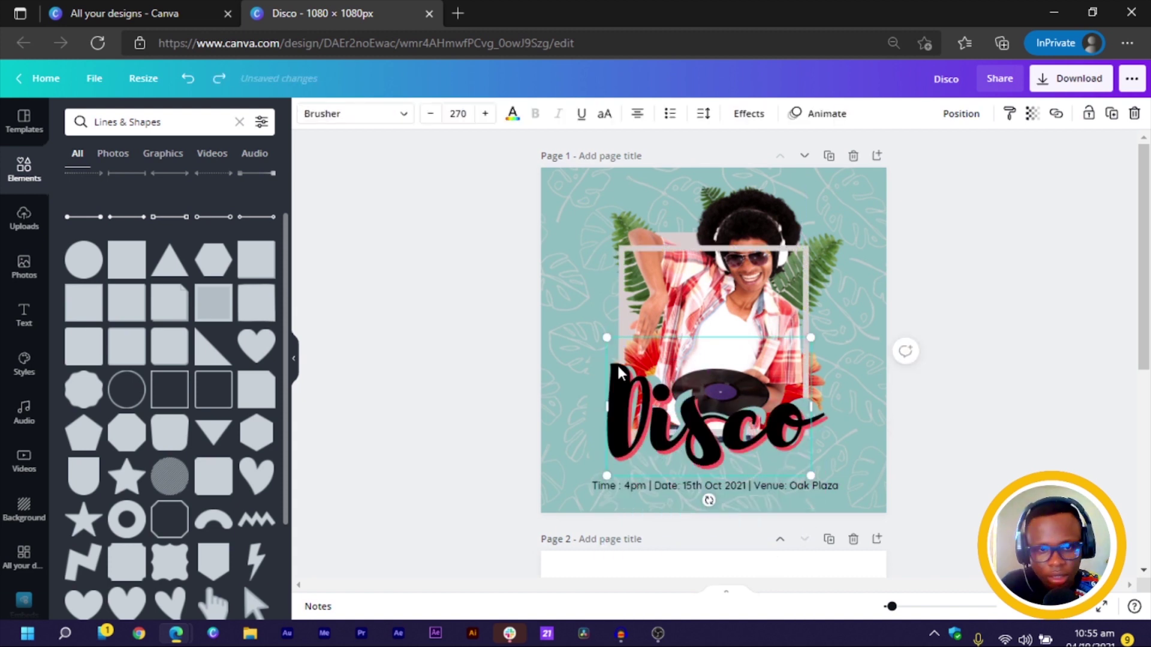
- Move the square down to the event line and shrink it into a low bar
drag(778, 259, 669, 436)
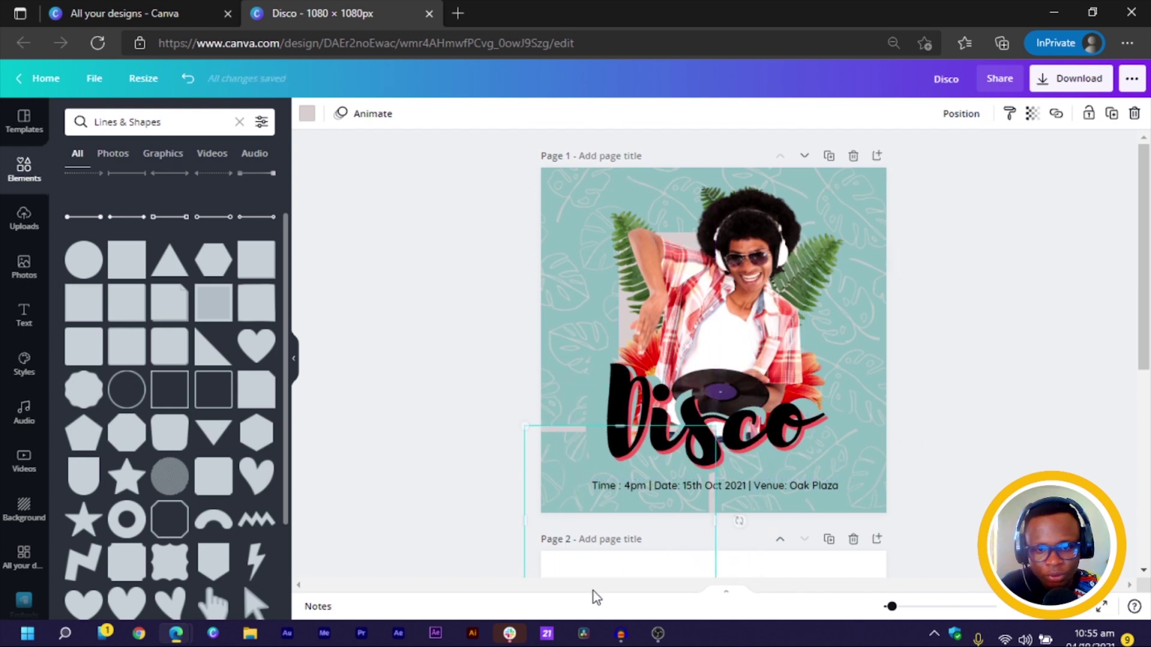
scroll(575, 542, down, 3)
drag(543, 456, 573, 347)
drag(668, 318, 665, 343)
- Colour the shape coral red and stretch it left and right around the event text
click(307, 115)
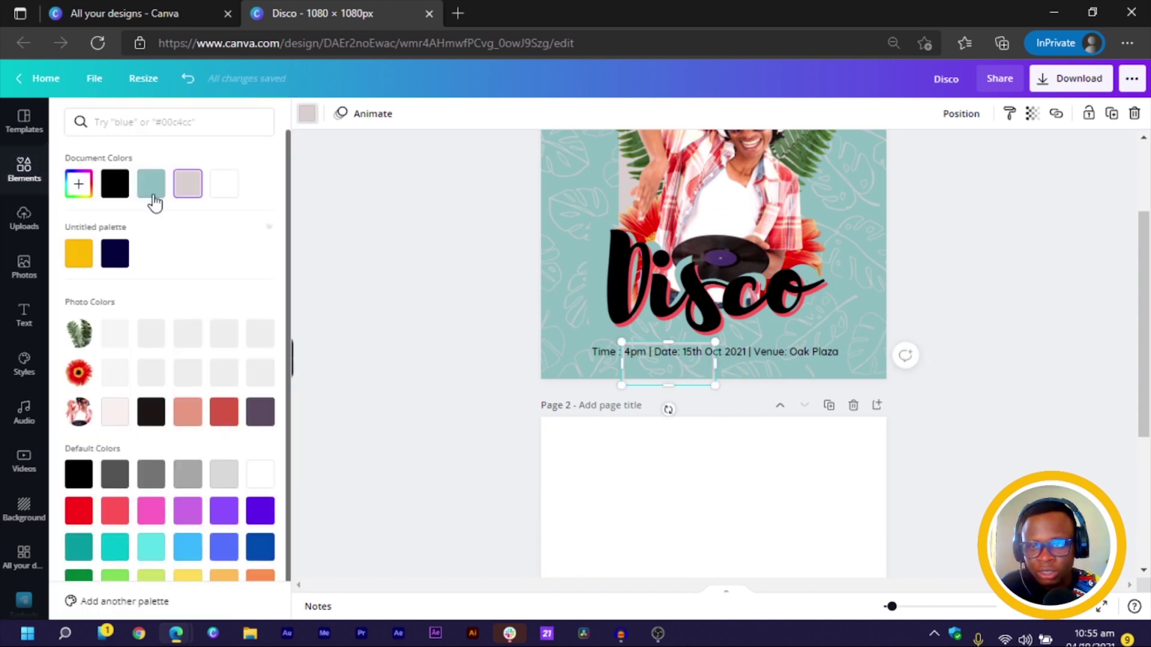
click(225, 412)
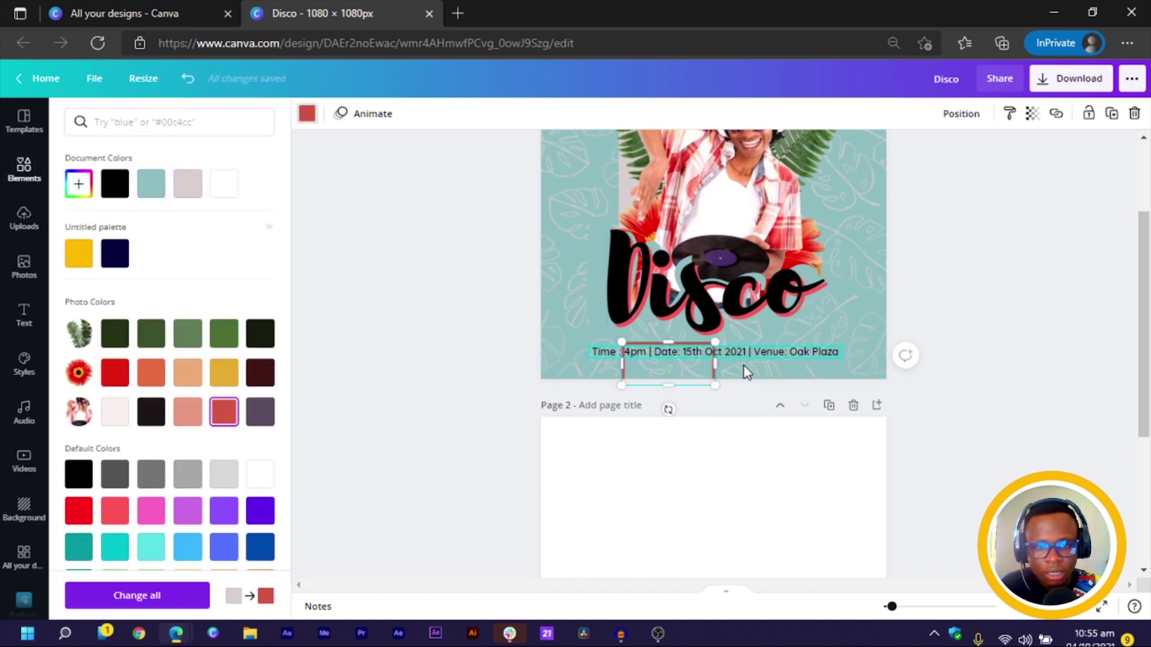
drag(717, 369, 861, 366)
drag(616, 359, 572, 354)
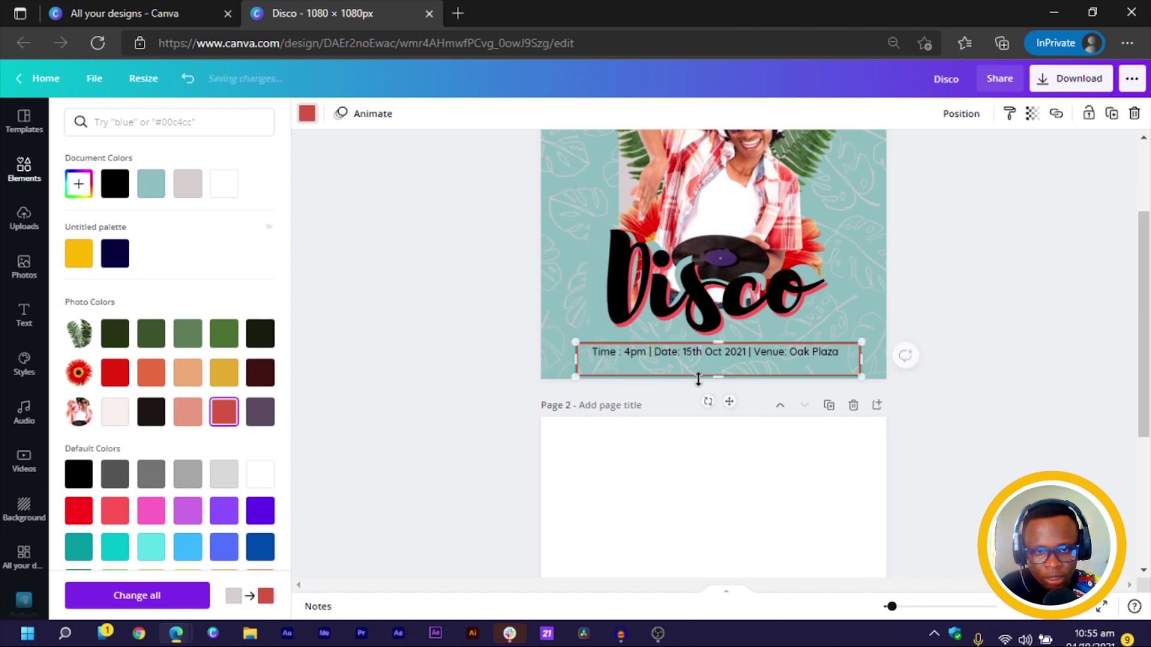
drag(729, 373, 719, 364)
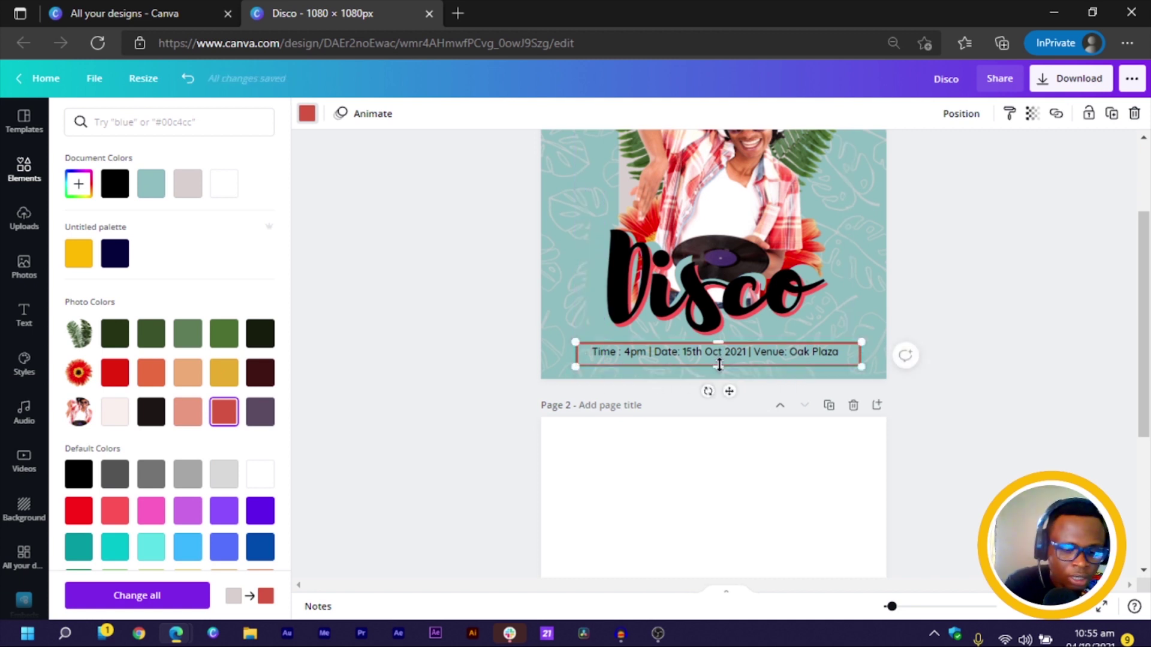
- Reselect the red box and trim its left and right edges to fit the caption
click(850, 354)
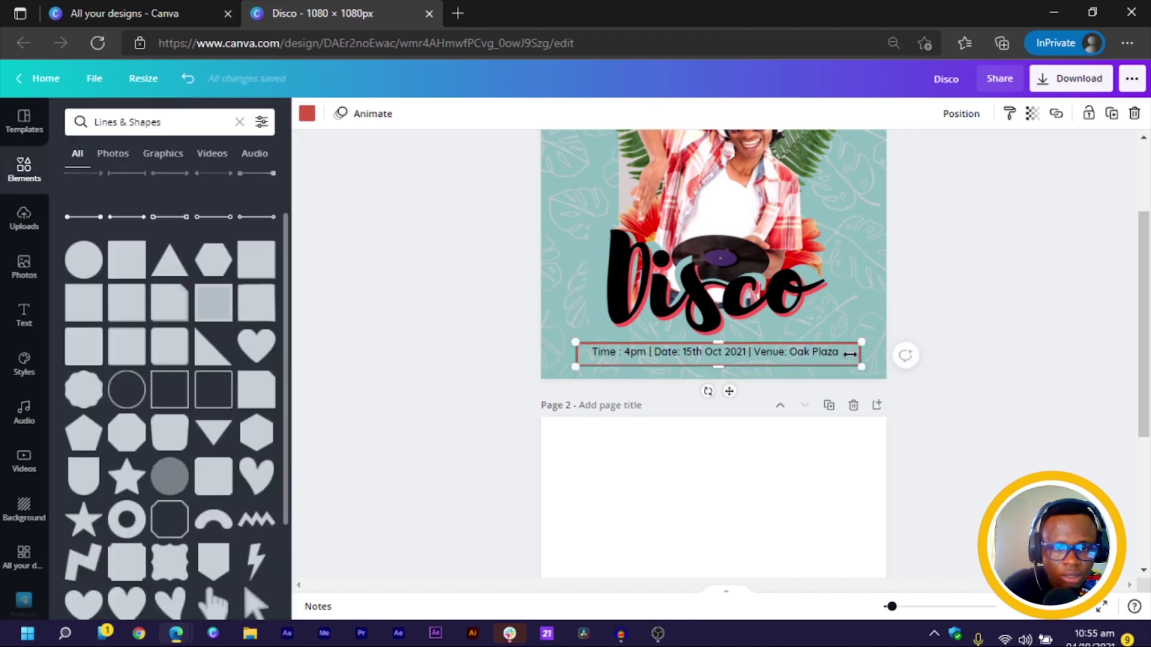
click(839, 354)
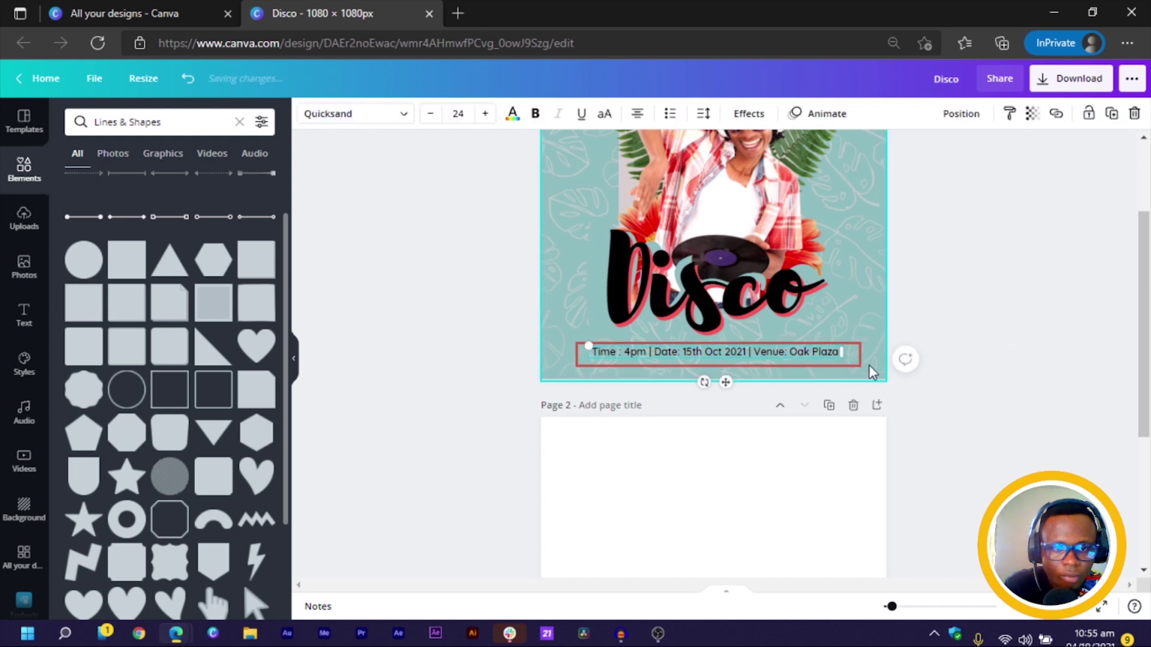
click(862, 368)
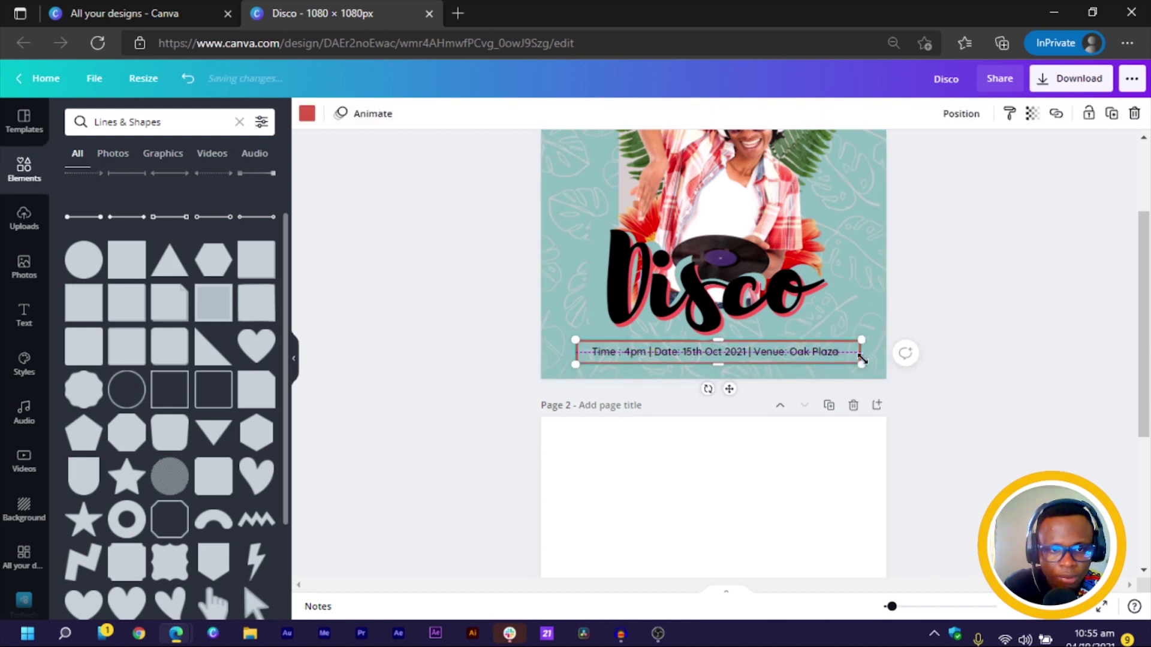
drag(844, 354, 852, 354)
drag(576, 353, 582, 354)
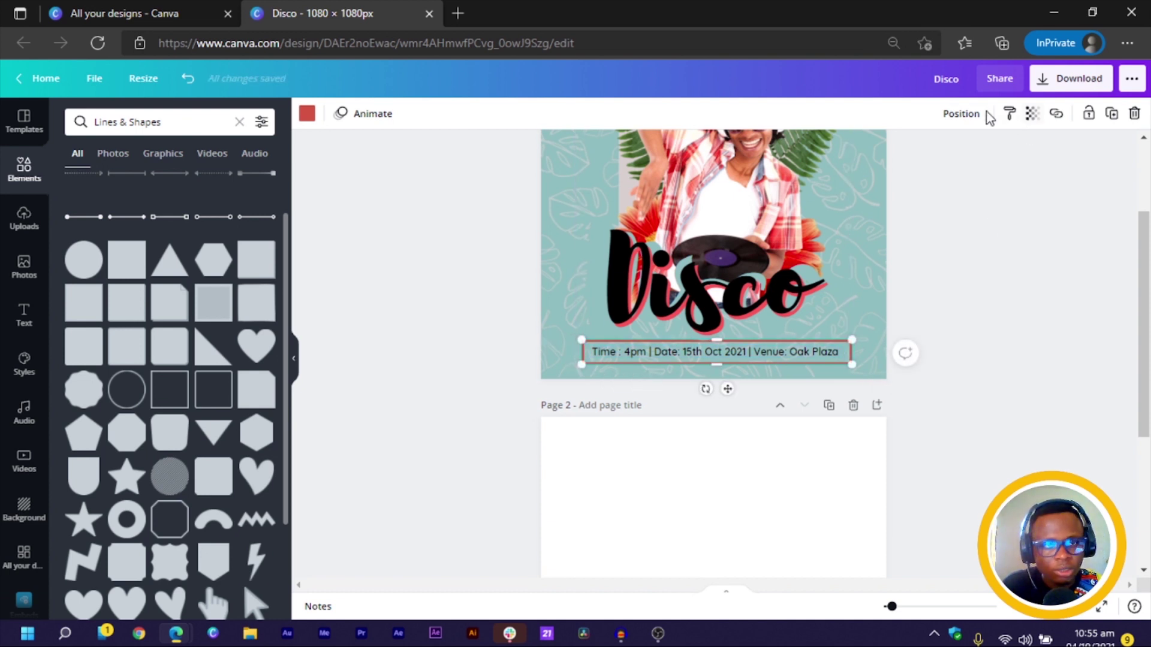
- Centre the red box and then the event details line horizontally on the page
click(960, 114)
click(892, 265)
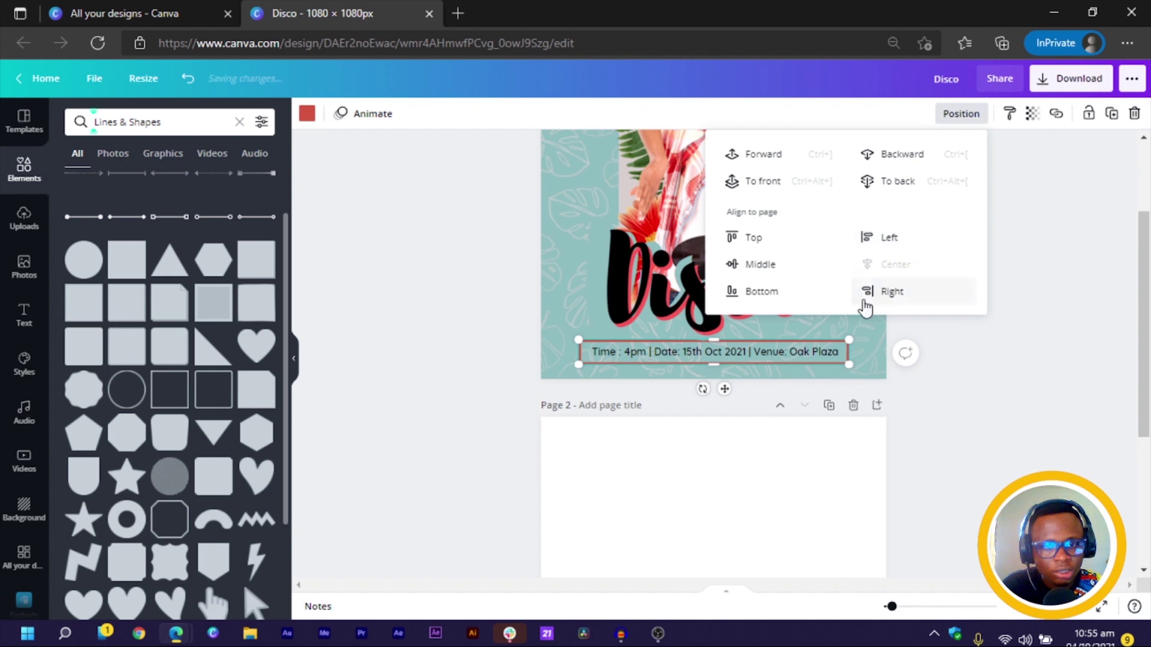
click(778, 364)
click(967, 117)
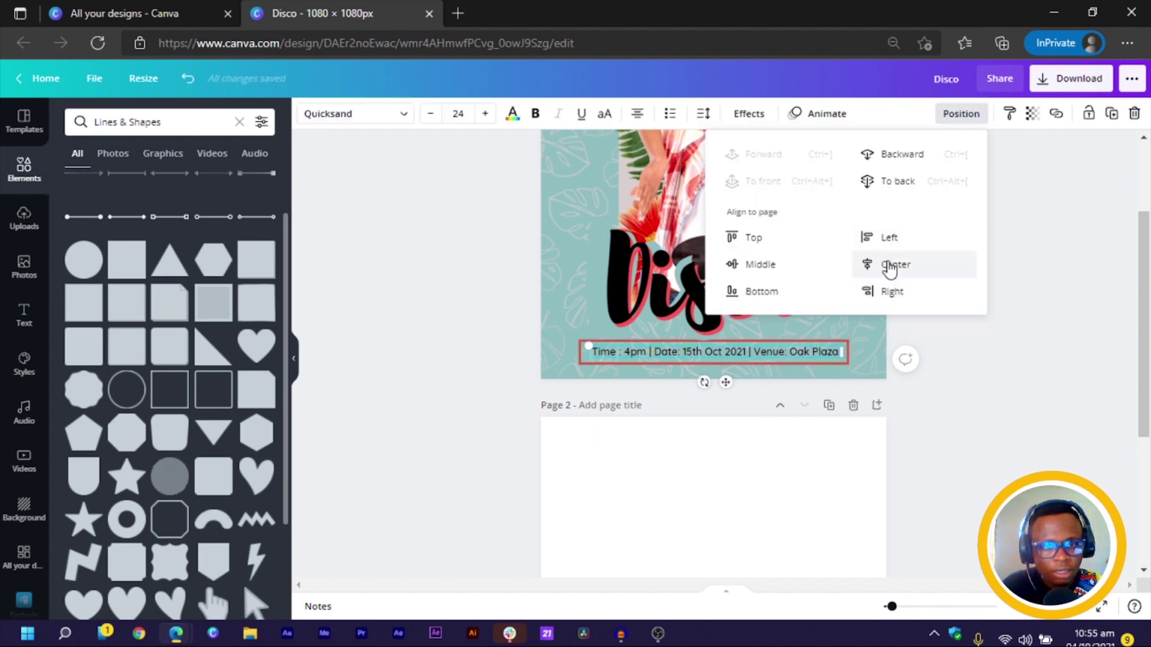
click(892, 266)
click(986, 411)
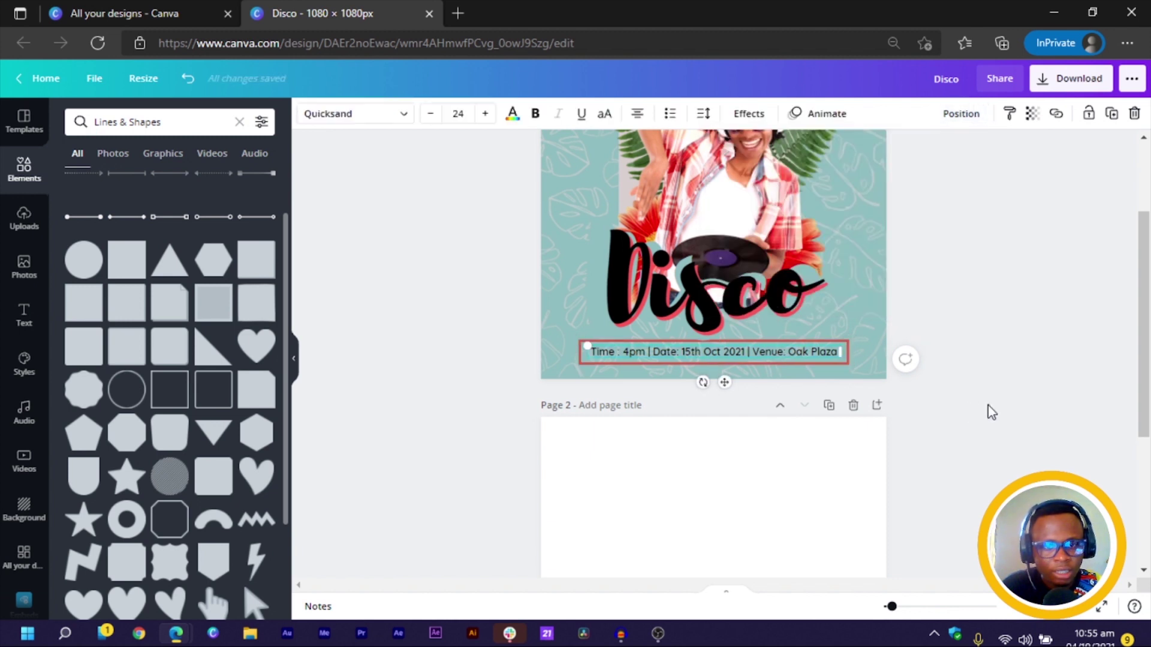
- Switch the event details caption text to bold
click(790, 363)
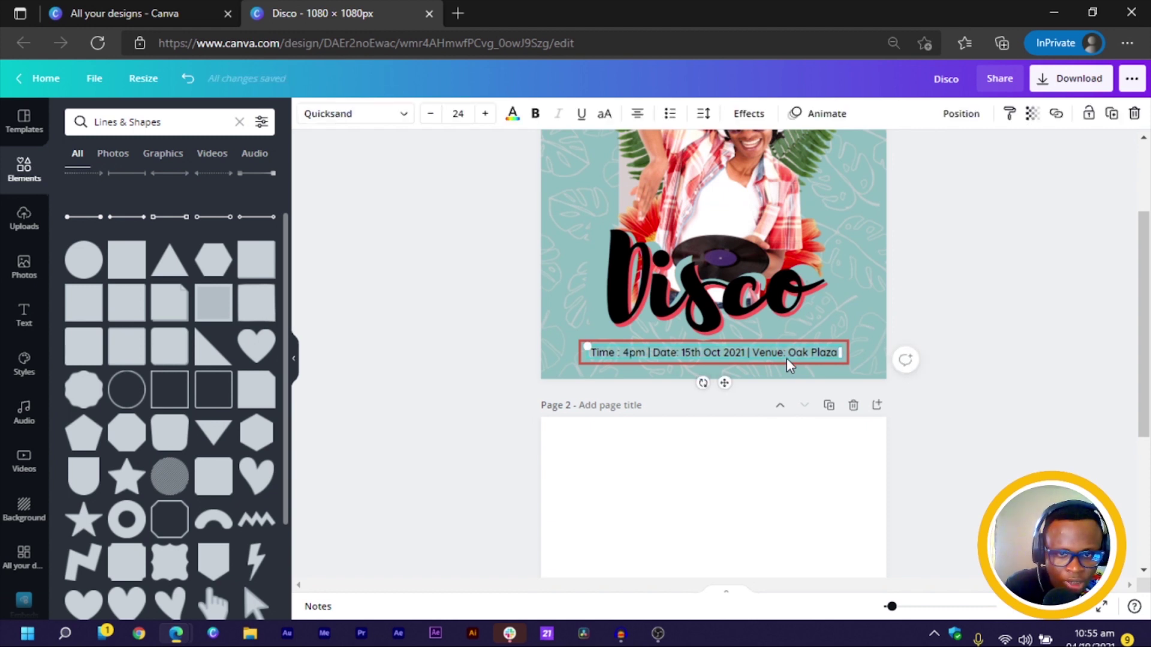
click(997, 322)
scroll(635, 476, up, 3)
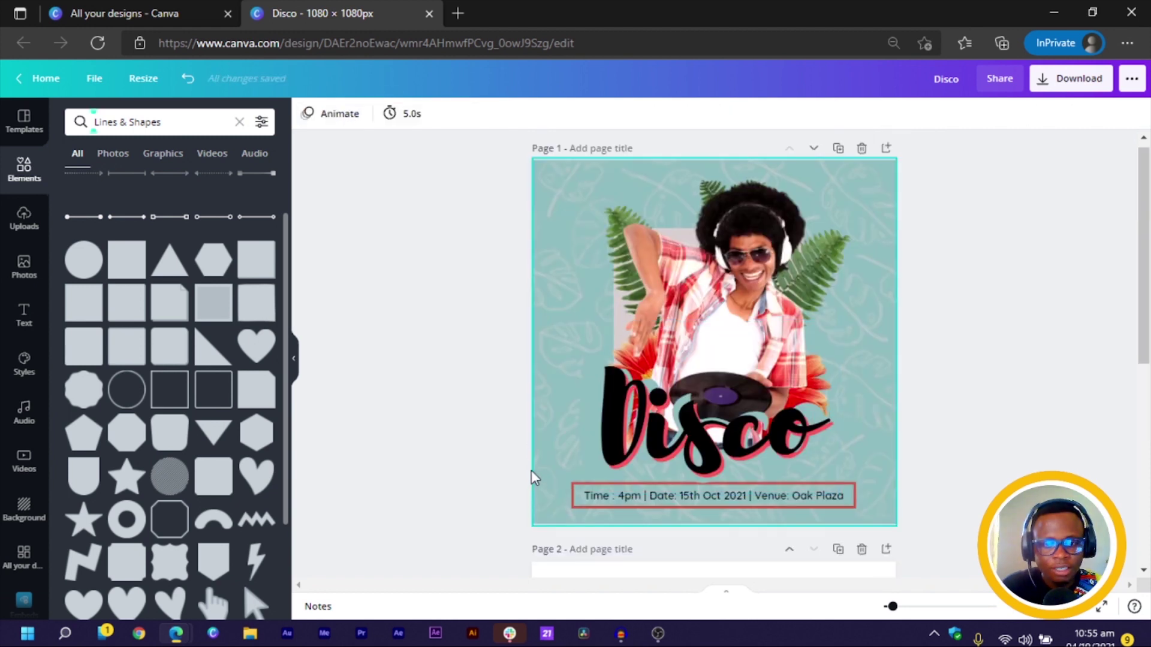
click(675, 503)
click(534, 115)
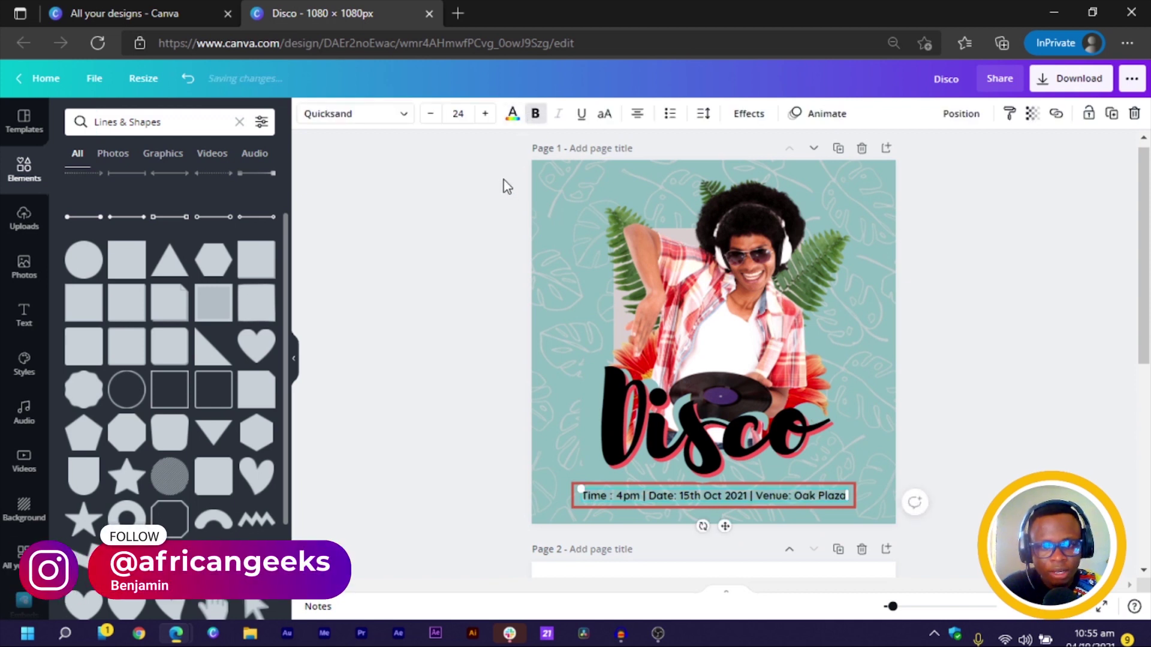
click(435, 457)
click(624, 502)
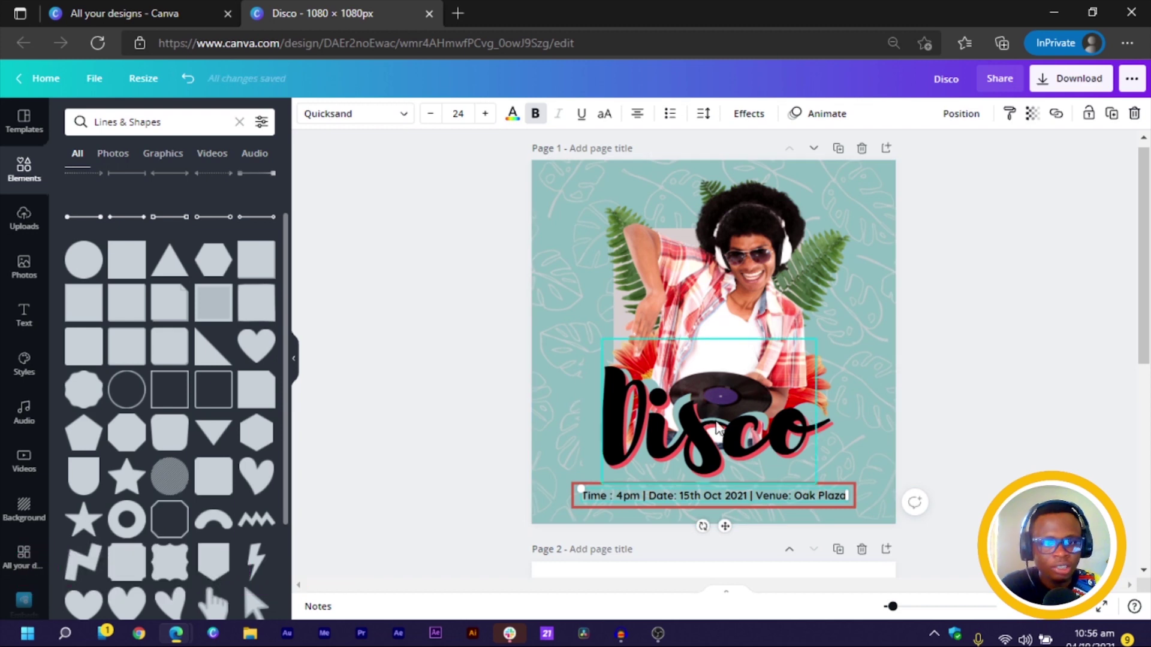
- Delete the blank Page 2 so the design holds only the Disco post
scroll(782, 411, down, 3)
click(861, 347)
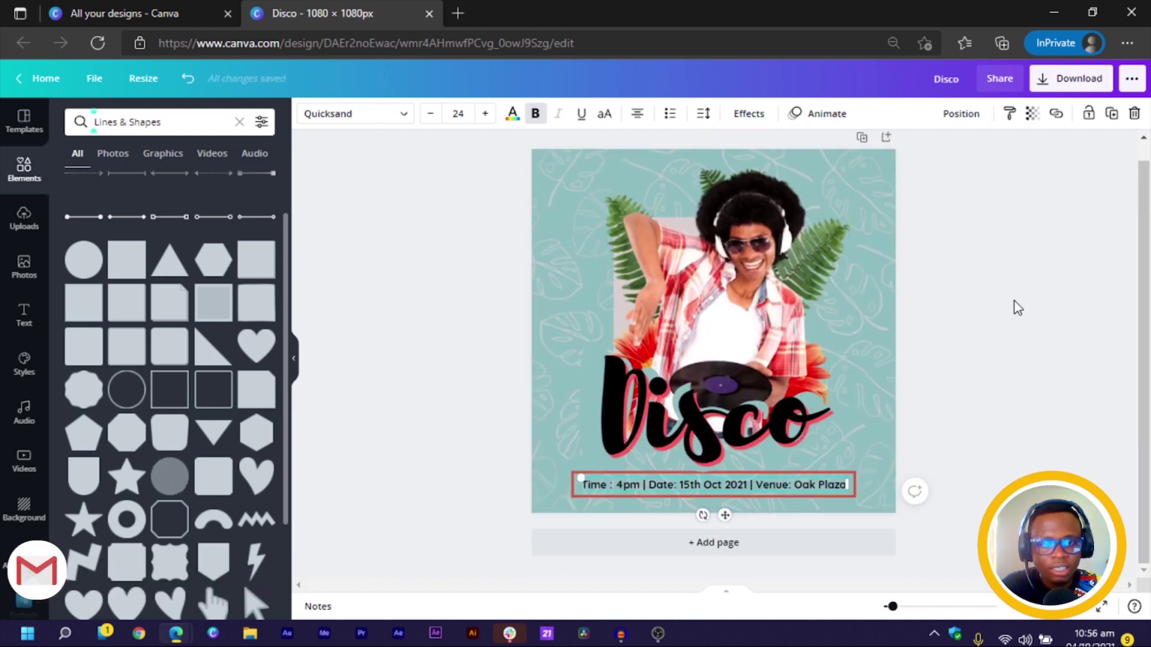